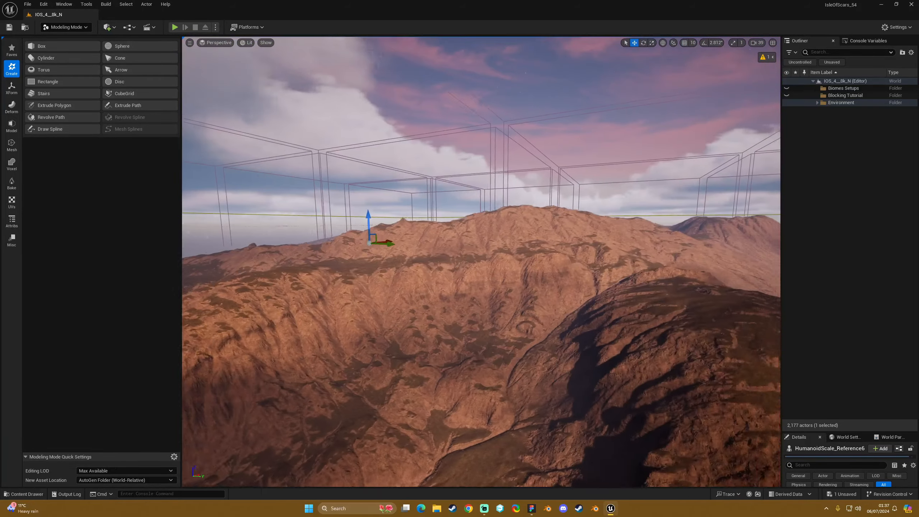
# Survey the island landscape from a high viewpoint and from close above the ridges.
pyautogui.press('s')
pyautogui.moveTo(480, 261); pyautogui.dragTo(518, 276, button='right')
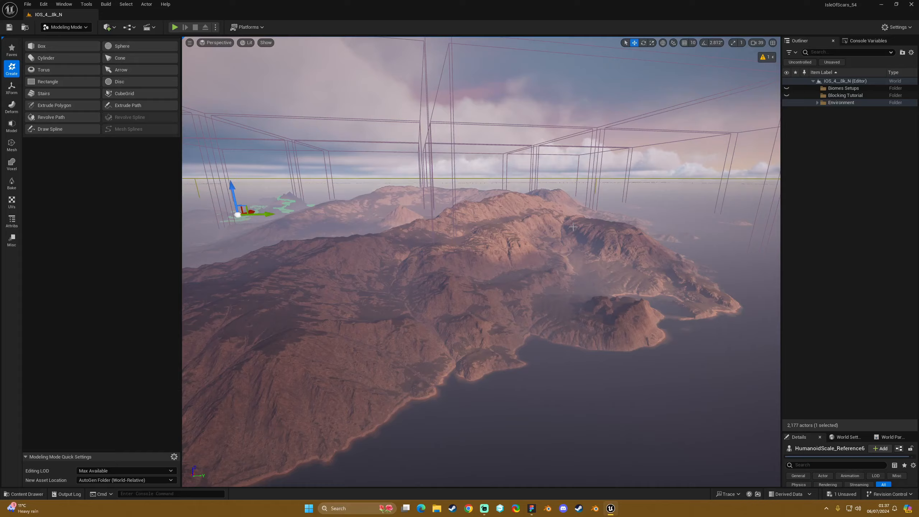
pyautogui.press('w')
pyautogui.moveTo(576, 234); pyautogui.dragTo(526, 280, button='right')
pyautogui.press('w')
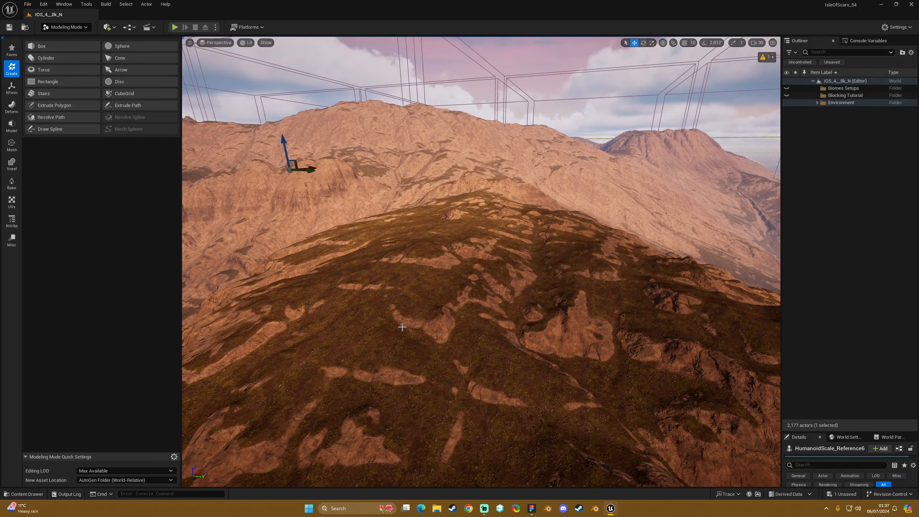
pyautogui.moveTo(382, 315); pyautogui.dragTo(433, 311, button='right')
# Focus on the humanoid scale reference and view it from several distances against the surrounding floor and buildings.
pyautogui.press('f')
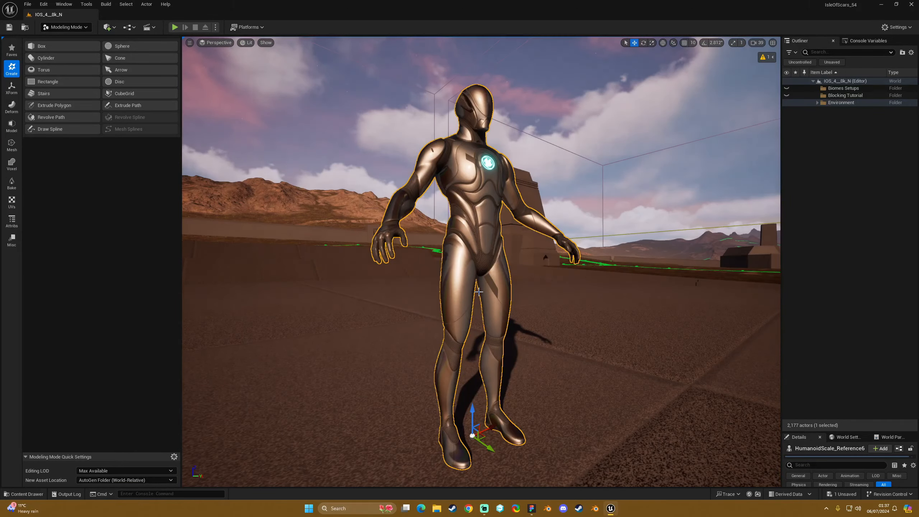
pyautogui.moveTo(446, 217); pyautogui.dragTo(333, 221, button='right')
pyautogui.scroll(-6, 402, 210)
pyautogui.press('f')
pyautogui.moveTo(481, 261); pyautogui.dragTo(430, 241, button='right')
pyautogui.scroll(-5, 430, 241)
pyautogui.press('s')
pyautogui.scroll(-8, 531, 236)
pyautogui.moveTo(531, 235); pyautogui.dragTo(479, 250, button='right')
pyautogui.press('f')
pyautogui.press('s')
pyautogui.press('s')
pyautogui.press('w')
pyautogui.press('s')
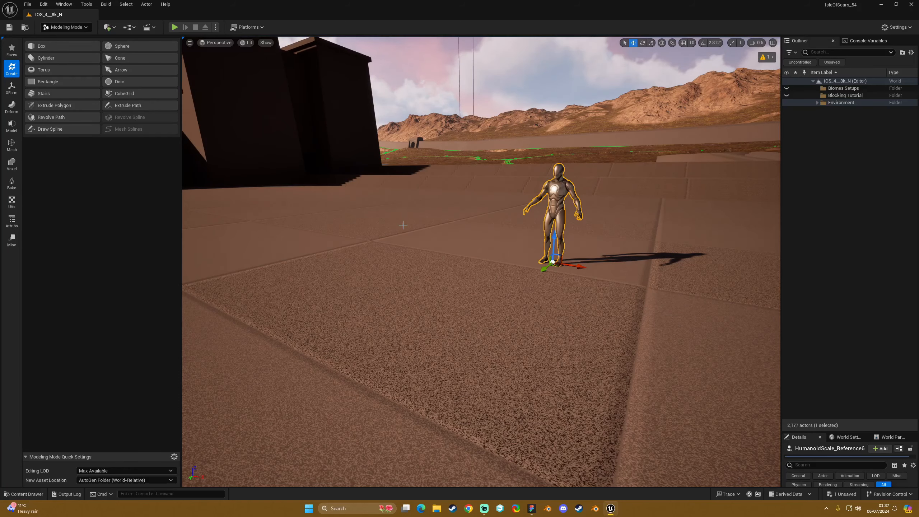
pyautogui.moveTo(423, 221); pyautogui.dragTo(423, 232, button='right')
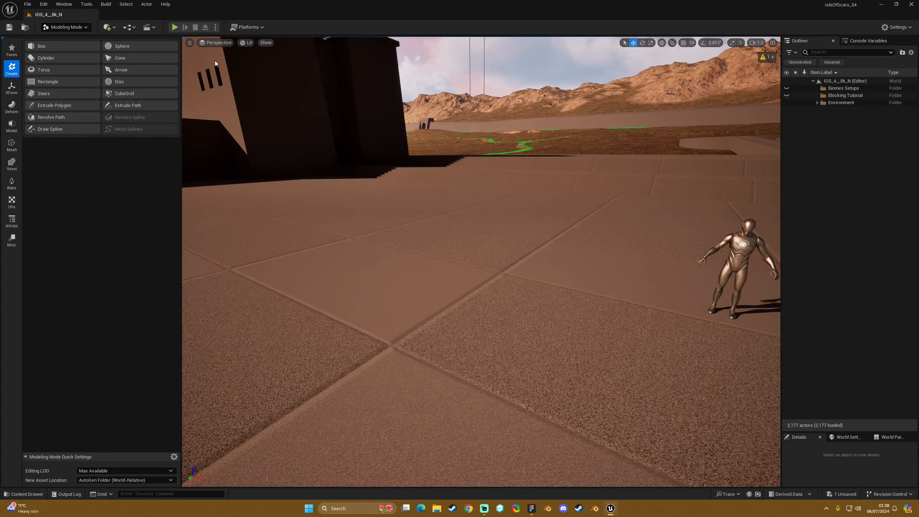
pyautogui.click(58, 43)
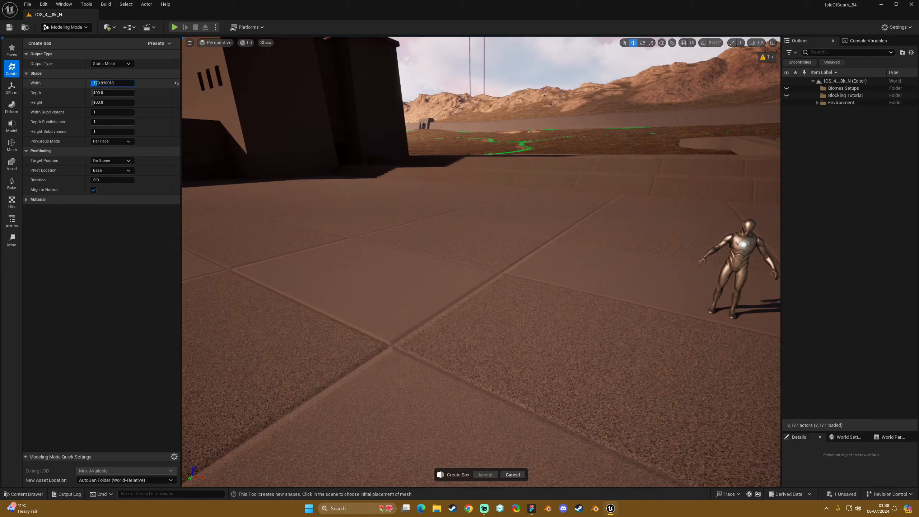
pyautogui.click(176, 83)
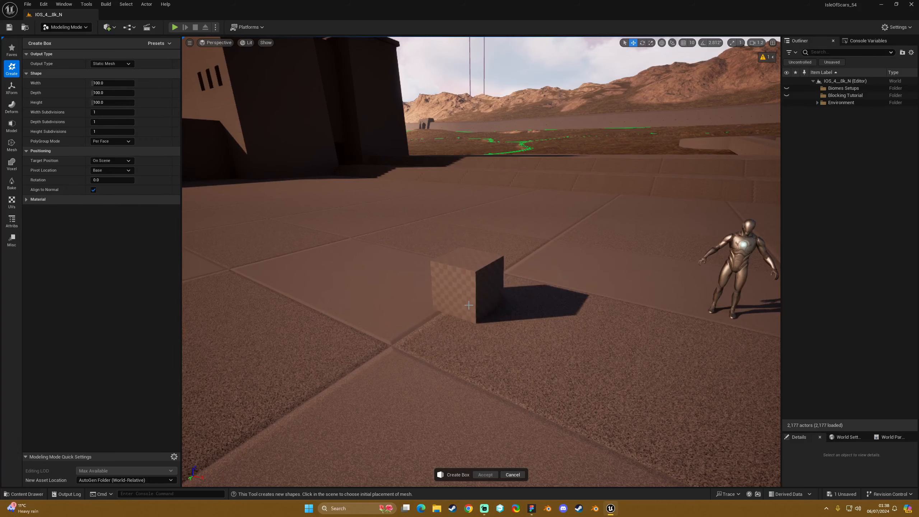
pyautogui.click(468, 305)
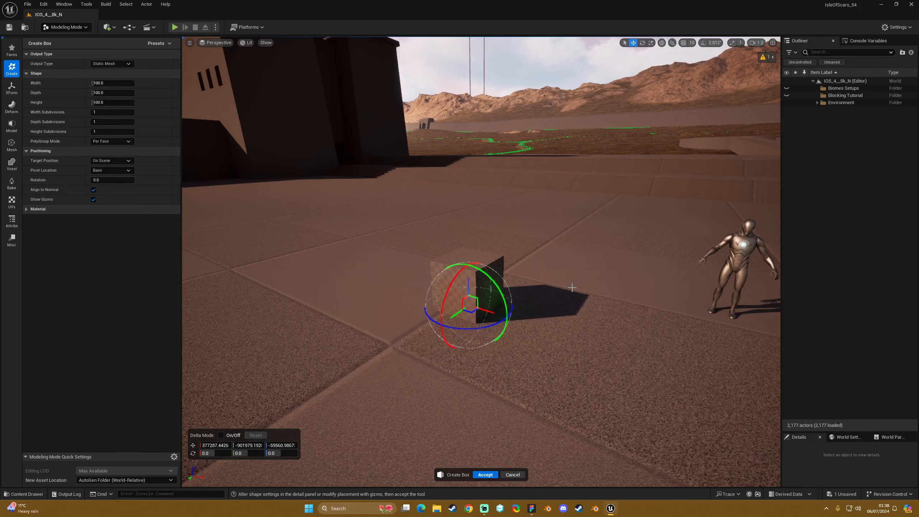
pyautogui.press('d')
pyautogui.scroll(-3, 495, 223)
pyautogui.moveTo(495, 222); pyautogui.dragTo(518, 261, button='right')
pyautogui.press('a')
pyautogui.scroll(3, 495, 223)
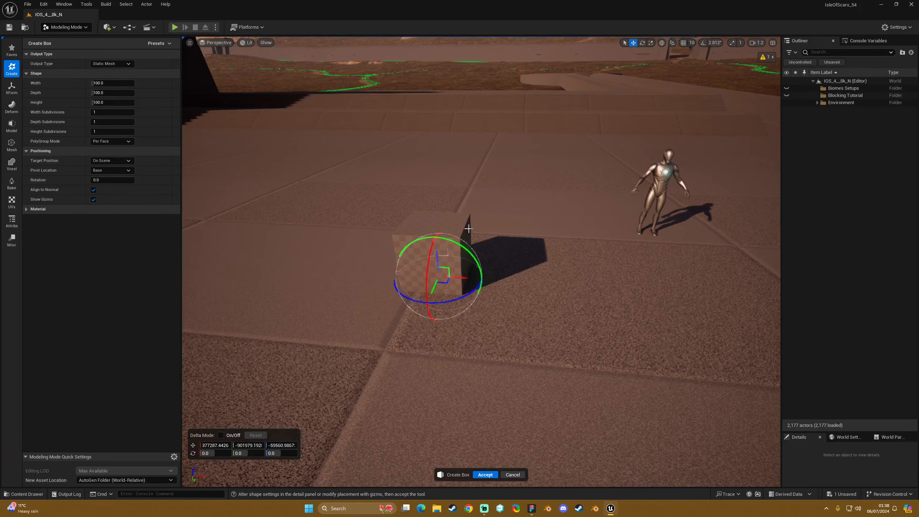
pyautogui.moveTo(104, 83)
pyautogui.mouseDown()
pyautogui.moveTo(129, 82)
pyautogui.moveTo(120, 83)
pyautogui.mouseUp()
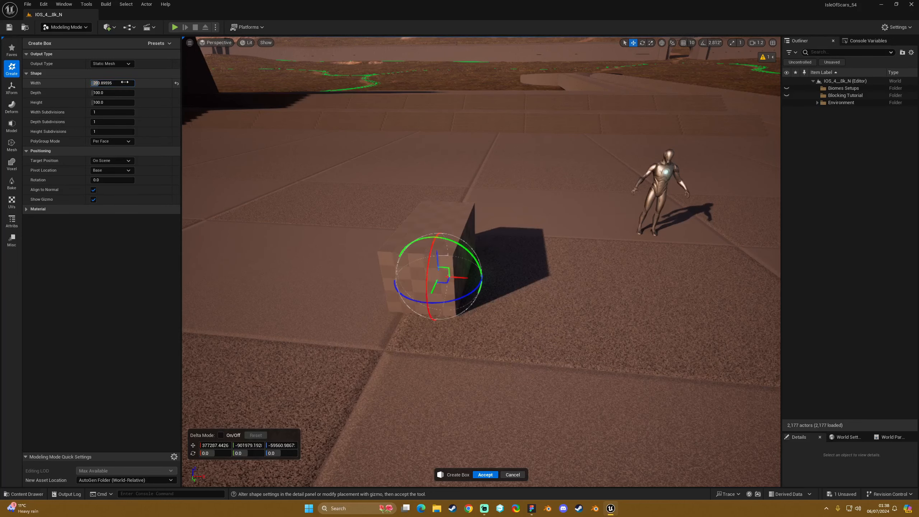
pyautogui.click(175, 84)
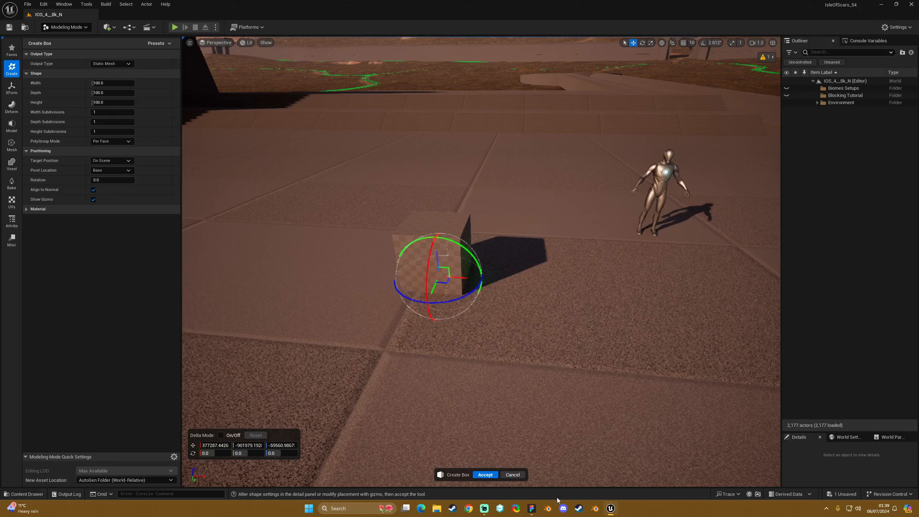
pyautogui.click(513, 475)
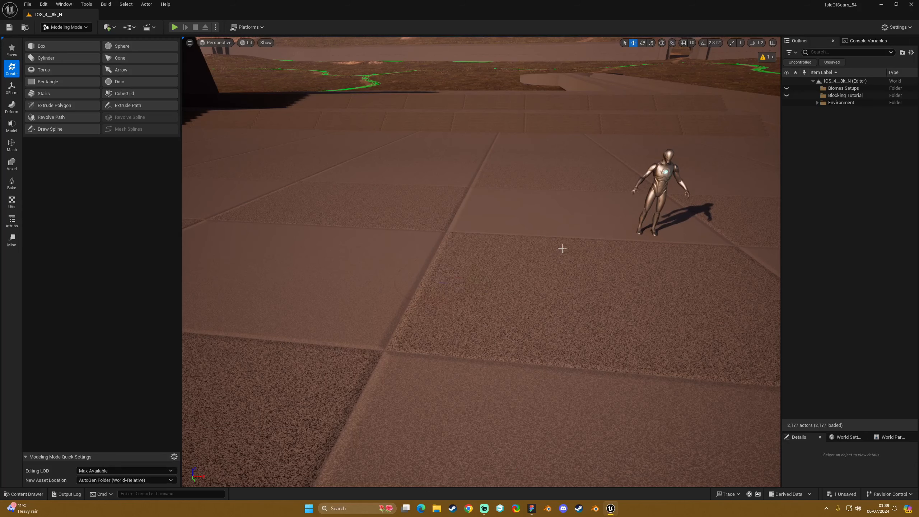
# Place a 100-unit box on the floor near the mannequin, shift it about 33 units along X and set its Z rotation to 0.
pyautogui.click(71, 45)
pyautogui.click(445, 276)
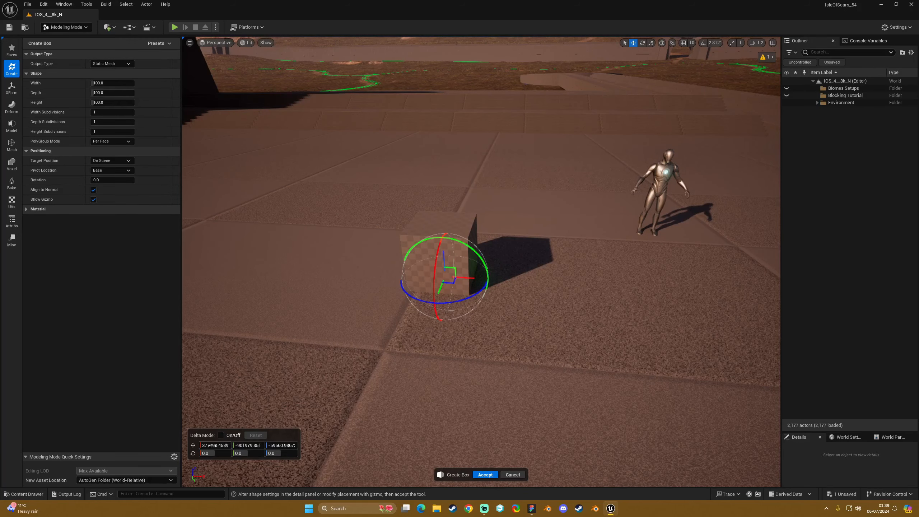
pyautogui.moveTo(270, 452); pyautogui.dragTo(296, 453)
pyautogui.moveTo(464, 300); pyautogui.dragTo(419, 314)
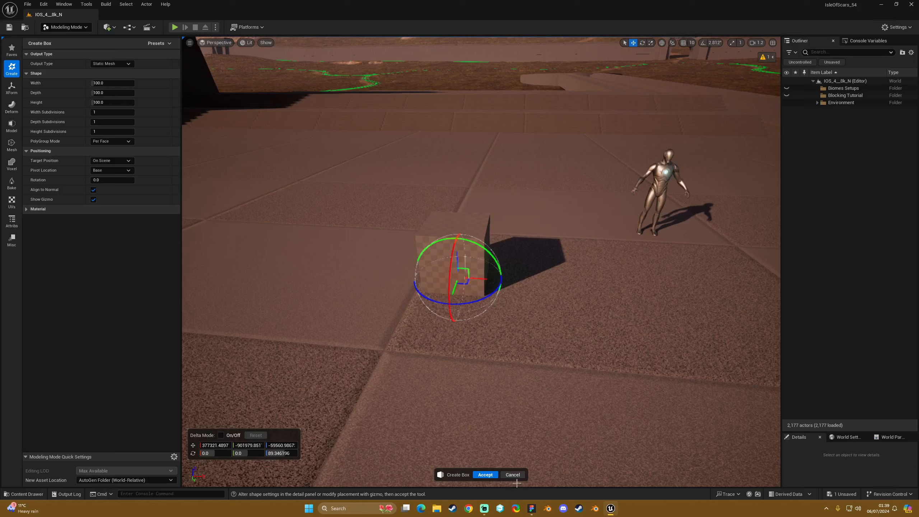
pyautogui.click(291, 452)
pyautogui.press('Return')
# Enlarge the box to about 404 wide, 436 deep and 308 high.
pyautogui.click(42, 55)
pyautogui.moveTo(100, 73); pyautogui.dragTo(151, 83)
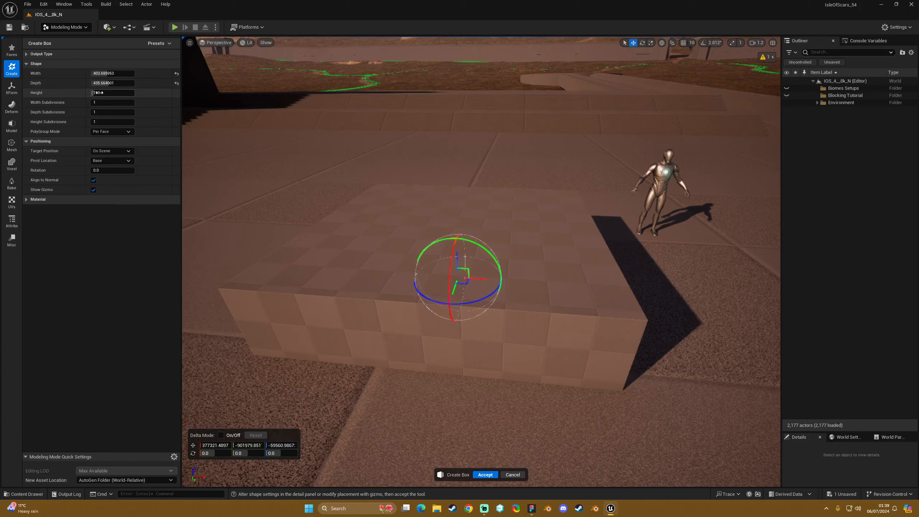
pyautogui.moveTo(98, 93); pyautogui.dragTo(141, 93)
pyautogui.press('s')
pyautogui.moveTo(447, 231); pyautogui.dragTo(416, 207, button='right')
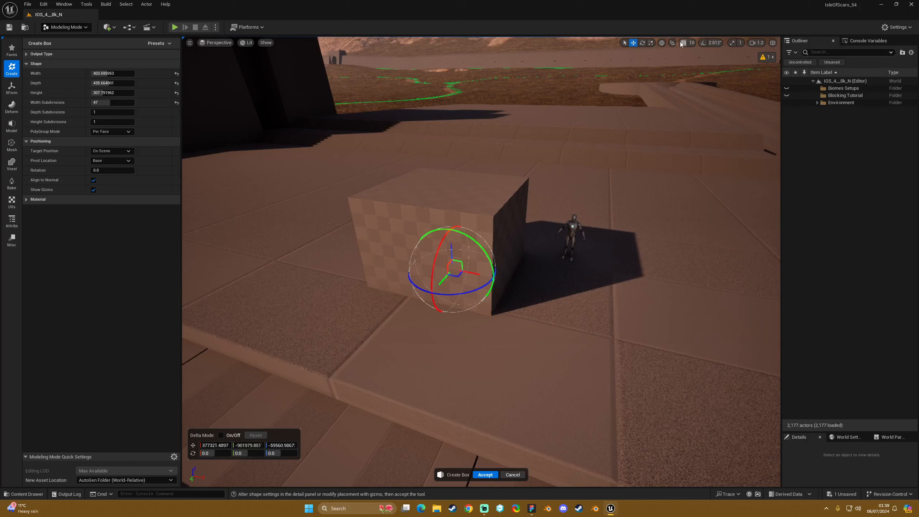
# Show the viewport in Wireframe and reset the box's width subdivisions to 1.
pyautogui.click(247, 42)
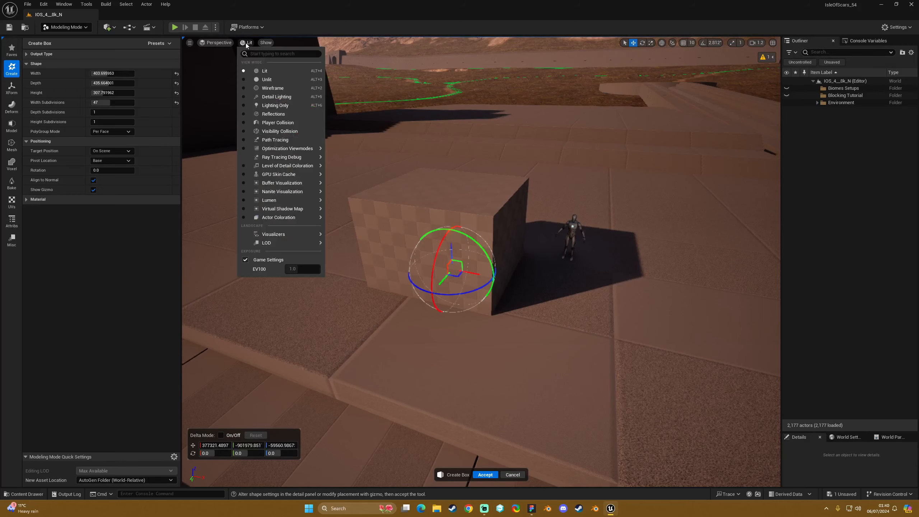
pyautogui.click(271, 88)
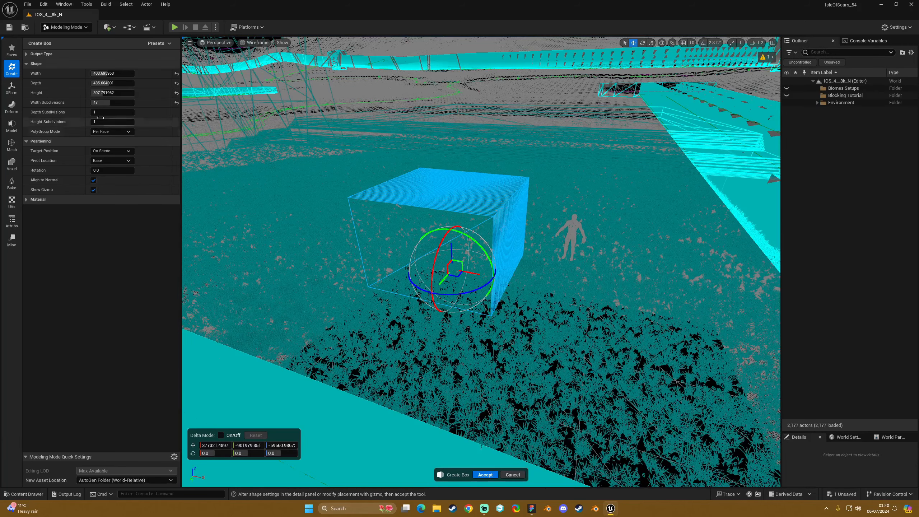
pyautogui.click(176, 102)
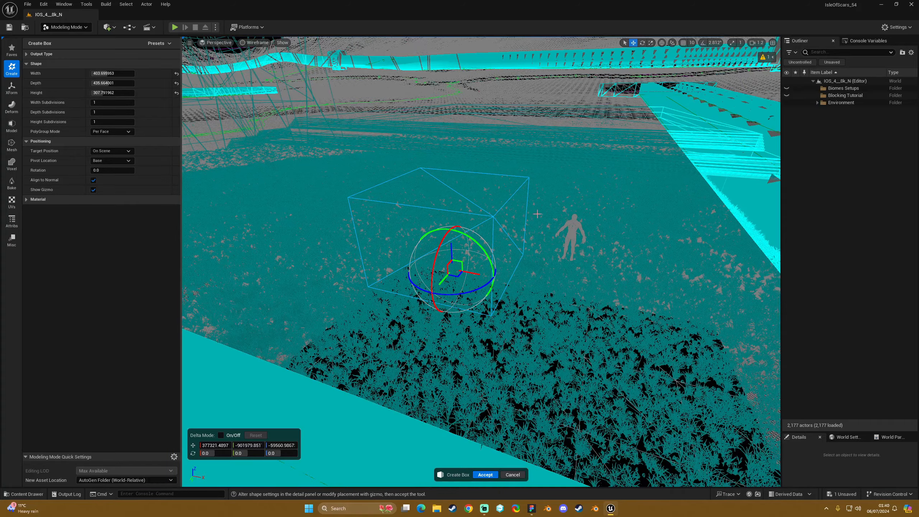
# Set the box's width, depth and height subdivisions to 6 each and view the resulting mesh around the box.
pyautogui.press('w')
pyautogui.moveTo(537, 214); pyautogui.dragTo(521, 179, button='right')
pyautogui.press('s')
pyautogui.click(116, 103)
pyautogui.write('6')
pyautogui.moveTo(112, 112); pyautogui.dragTo(123, 113)
pyautogui.click(121, 112)
pyautogui.write('6')
pyautogui.click(123, 122)
pyautogui.press('Return')
pyautogui.moveTo(231, 138); pyautogui.dragTo(275, 134, button='right')
pyautogui.press('d')
pyautogui.press('a')
pyautogui.press('a')
pyautogui.moveTo(415, 219); pyautogui.dragTo(478, 251, button='right')
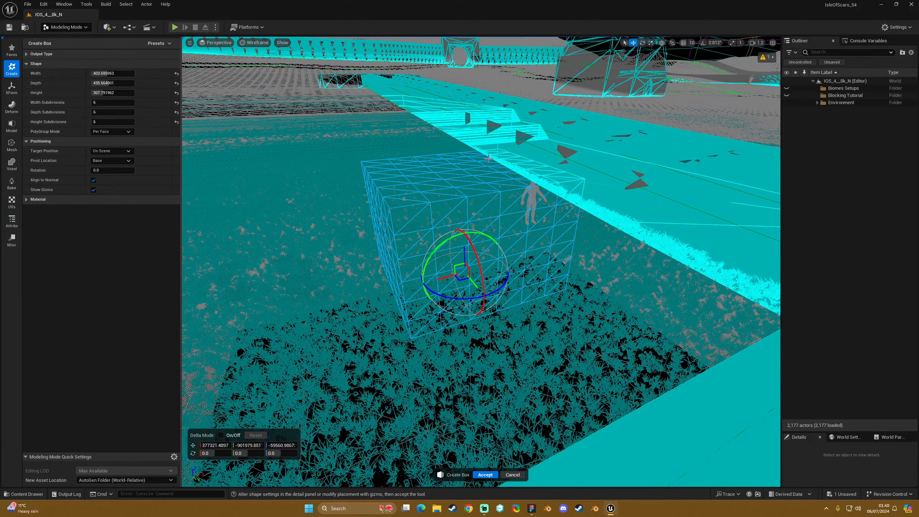
# Reset the box's subdivisions to 1 and its dimensions to 100, and return the viewport to Lit shading.
pyautogui.click(176, 102)
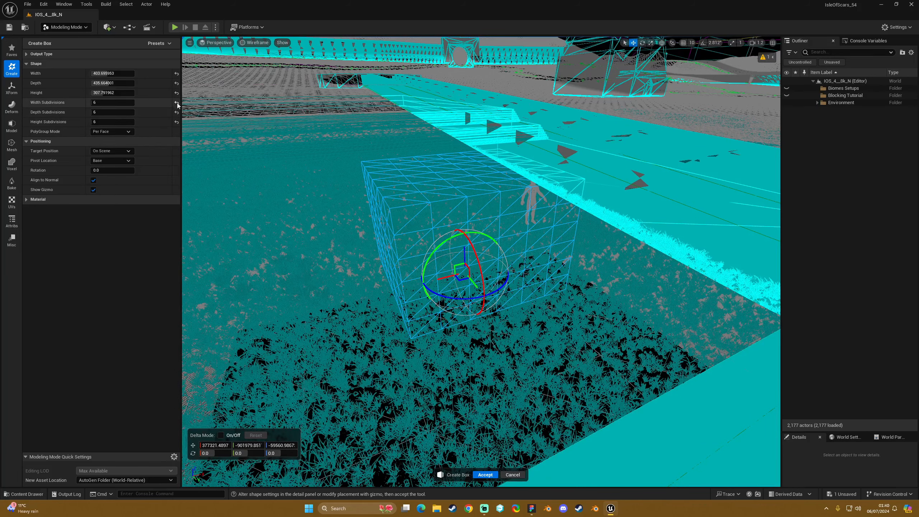
pyautogui.click(176, 112)
pyautogui.click(176, 122)
pyautogui.click(176, 92)
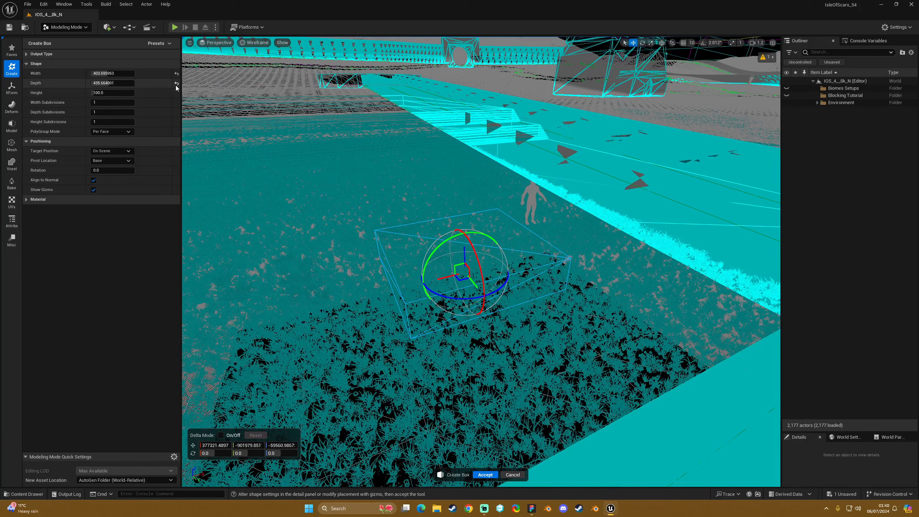
pyautogui.click(176, 83)
pyautogui.click(177, 73)
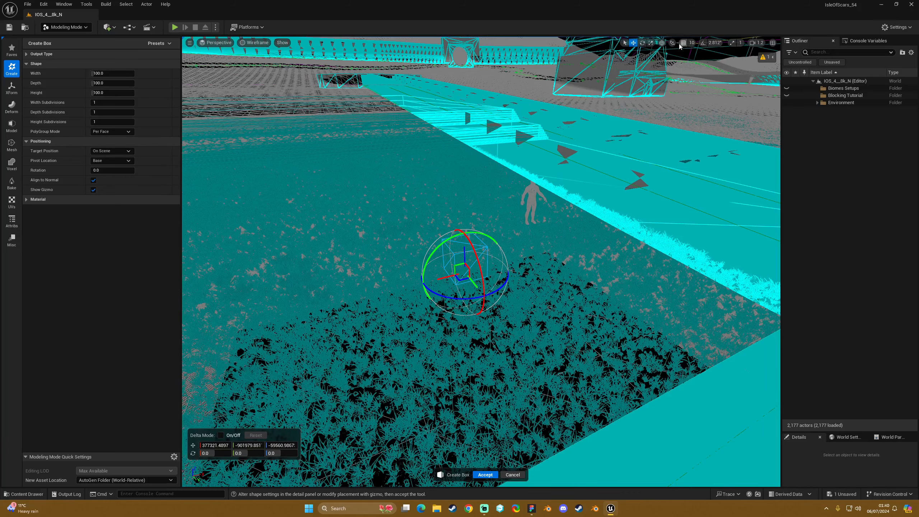
pyautogui.click(254, 43)
pyautogui.click(265, 67)
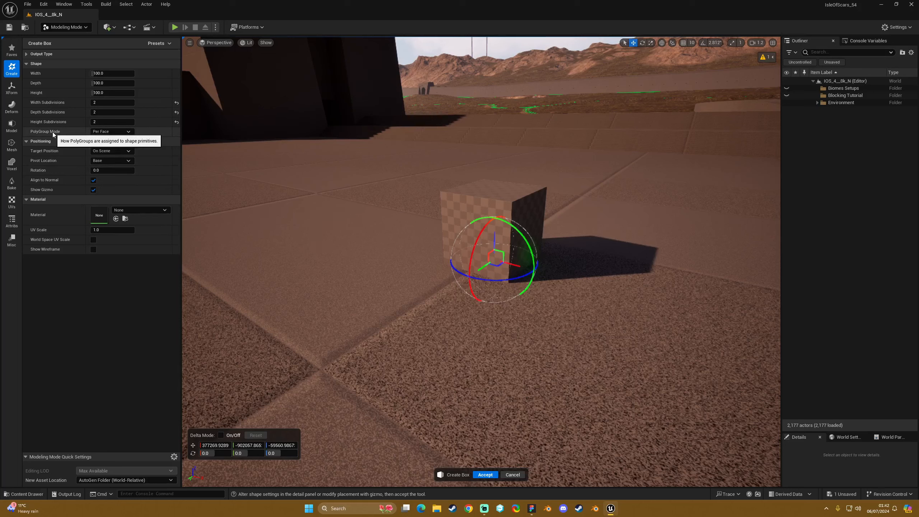
# Look through the Model and Create tool categories with the box's Shape, Positioning and Material settings collapsed.
pyautogui.click(12, 125)
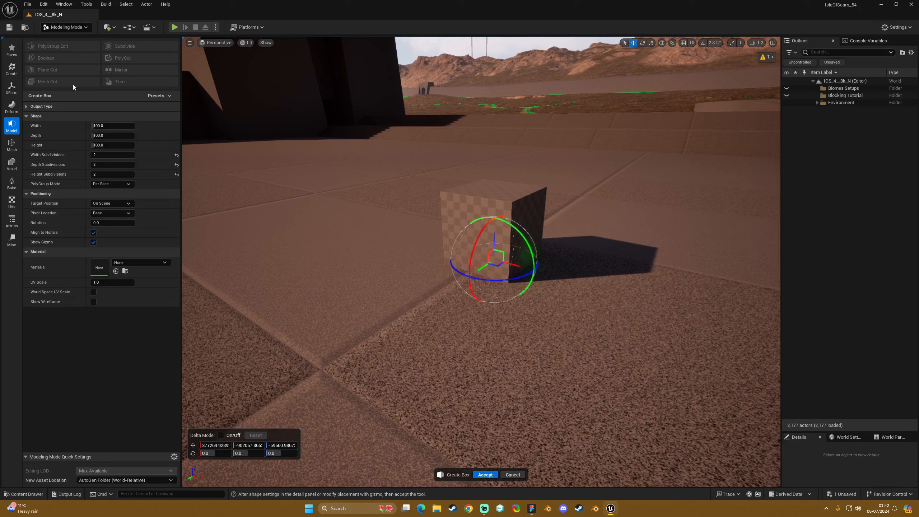
pyautogui.click(27, 115)
pyautogui.click(28, 127)
pyautogui.click(28, 136)
pyautogui.click(11, 77)
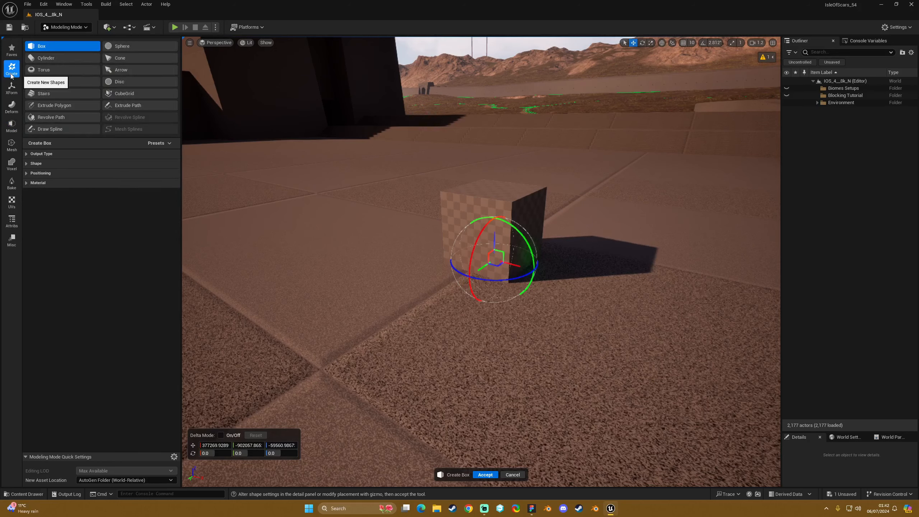
pyautogui.click(16, 106)
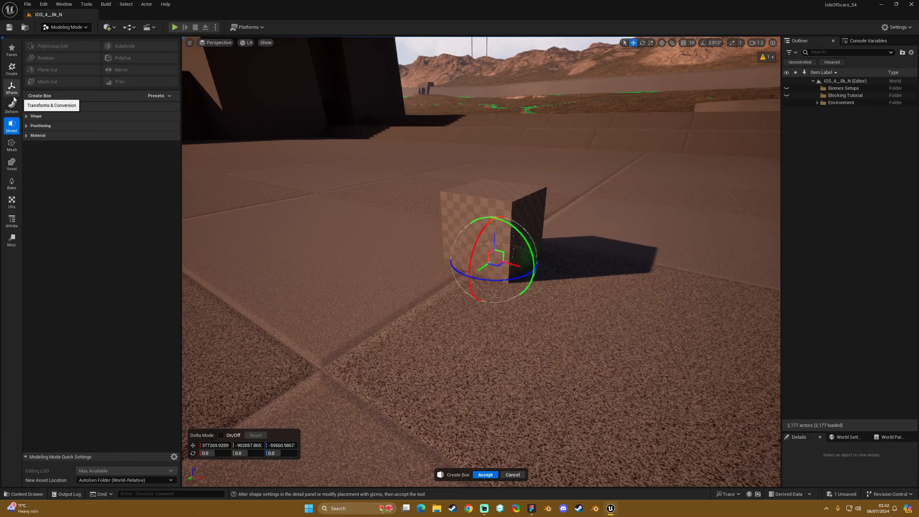
pyautogui.click(11, 70)
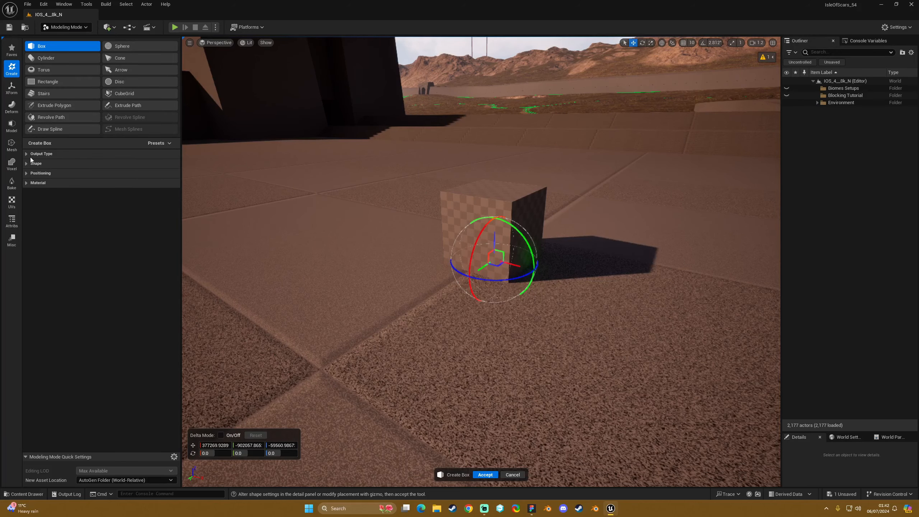
pyautogui.click(26, 154)
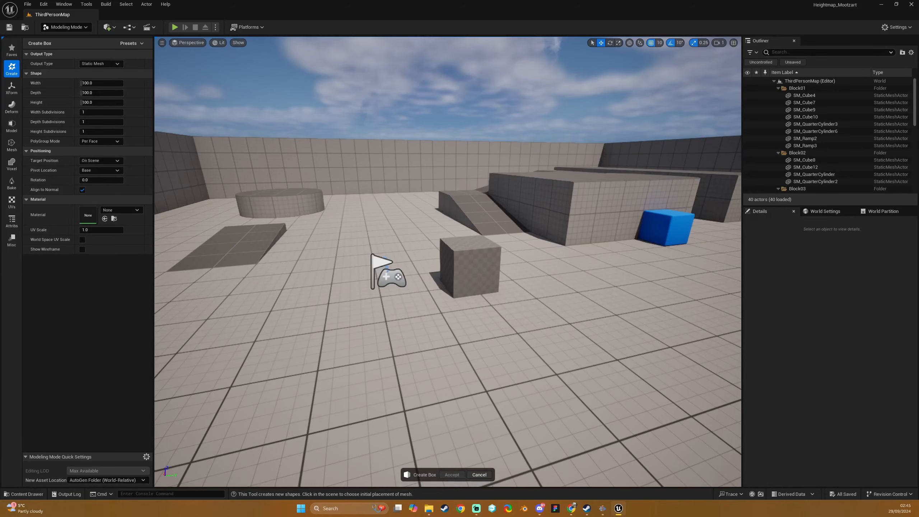
pyautogui.press('w')
pyautogui.moveTo(467, 286); pyautogui.dragTo(493, 267, button='right')
pyautogui.press('s')
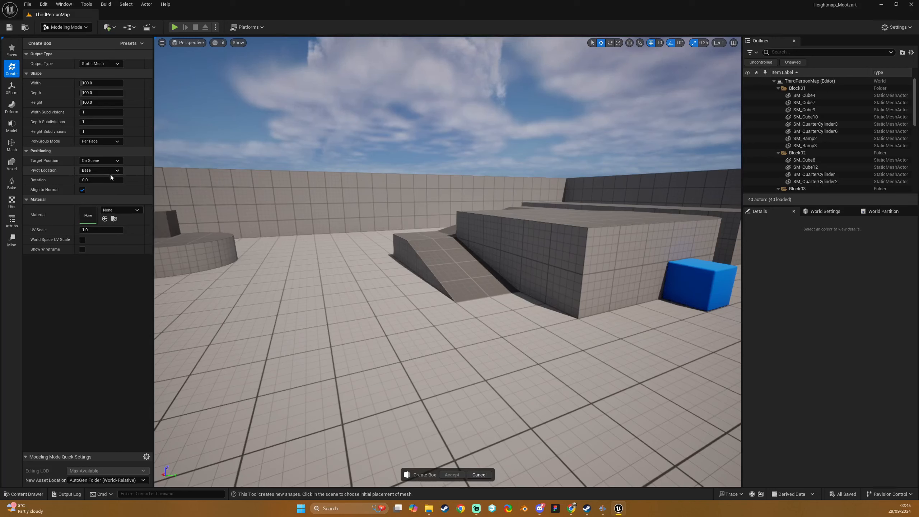
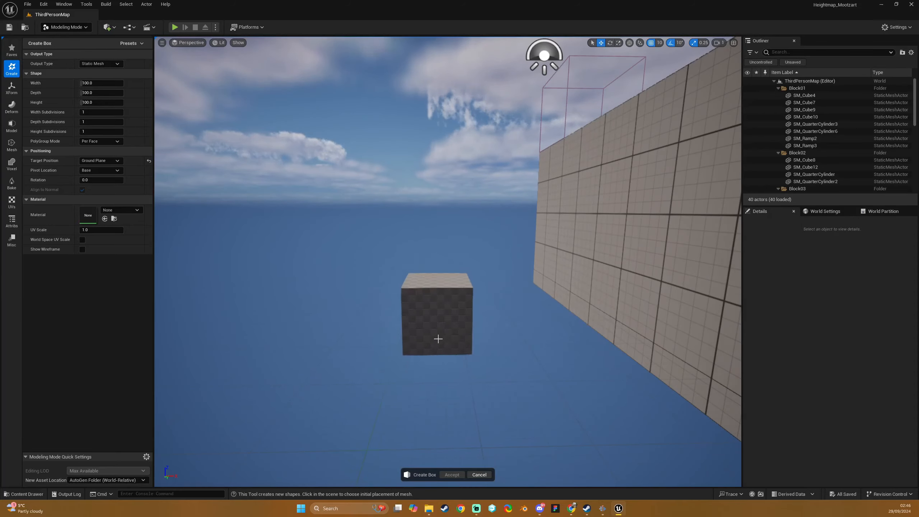
# Set the box's Target Position to At Origin and inspect the box at the world origin.
pyautogui.moveTo(437, 339); pyautogui.dragTo(593, 337, button='right')
pyautogui.press('w')
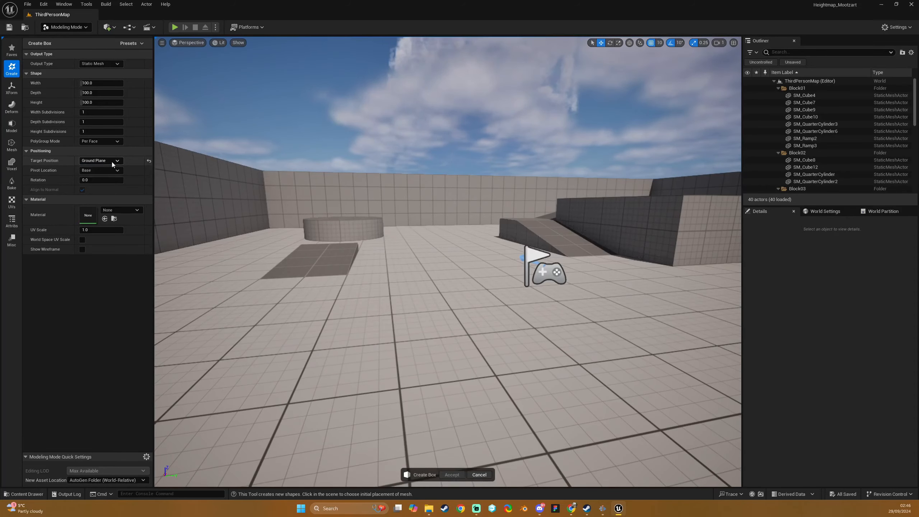
pyautogui.click(100, 161)
pyautogui.click(94, 183)
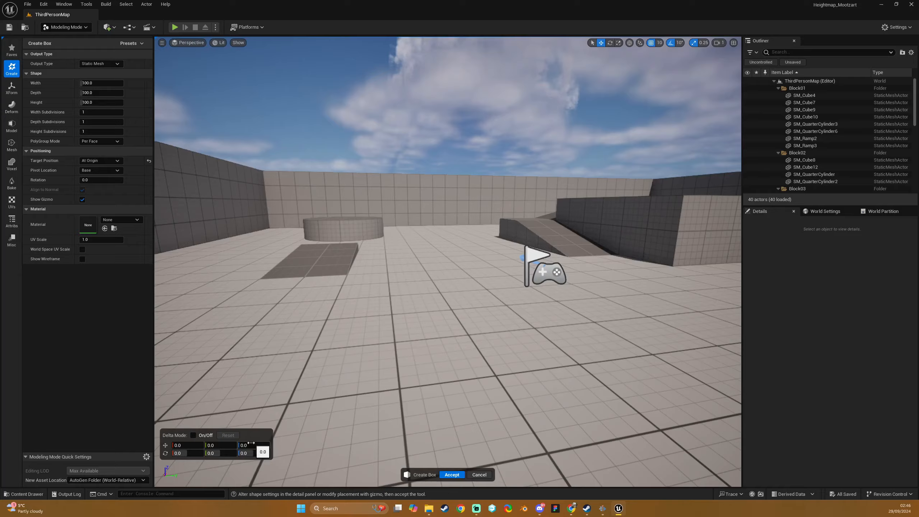
pyautogui.moveTo(516, 304); pyautogui.dragTo(524, 352, button='right')
pyautogui.press('s')
pyautogui.press('w')
pyautogui.press('a')
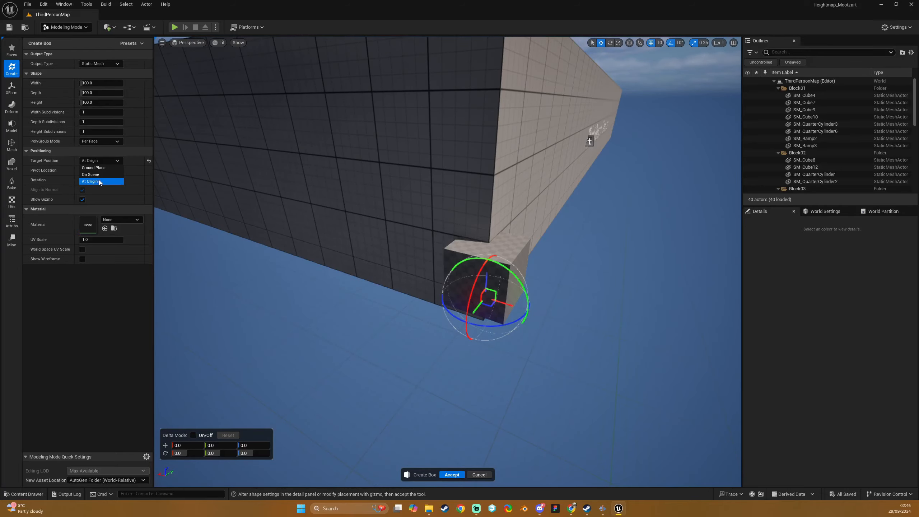
# Set the box's Target Position back to On Scene and return to the level's interior.
pyautogui.click(96, 174)
pyautogui.moveTo(362, 268); pyautogui.dragTo(275, 270, button='right')
pyautogui.press('w')
pyautogui.press('w')
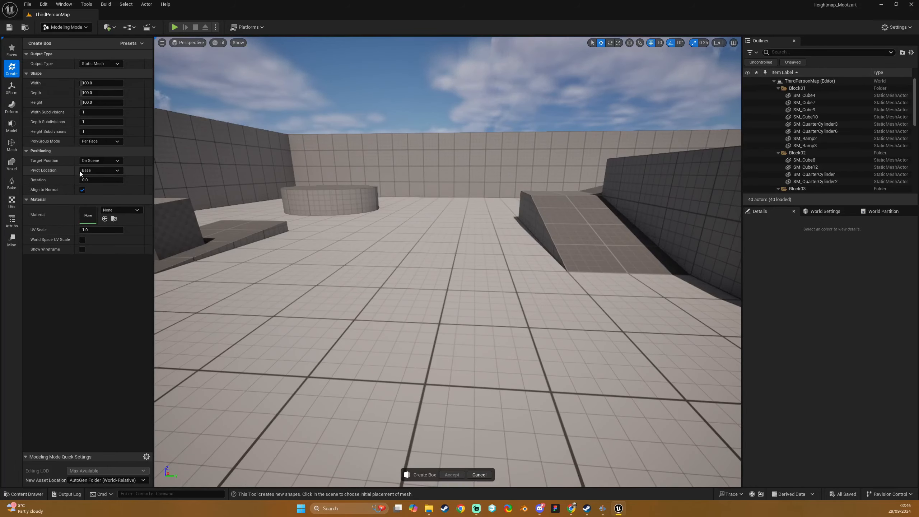
# Examine how the box preview with the Base pivot sits on the floor, ramp and raised surfaces.
pyautogui.press('w')
pyautogui.moveTo(416, 269); pyautogui.dragTo(379, 278, button='right')
pyautogui.press('s')
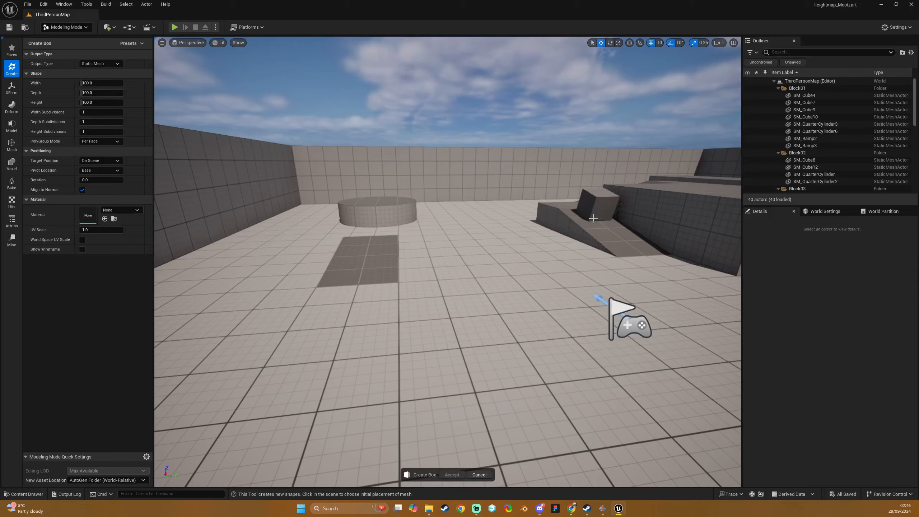
pyautogui.press('w')
pyautogui.moveTo(619, 240); pyautogui.dragTo(647, 236, button='right')
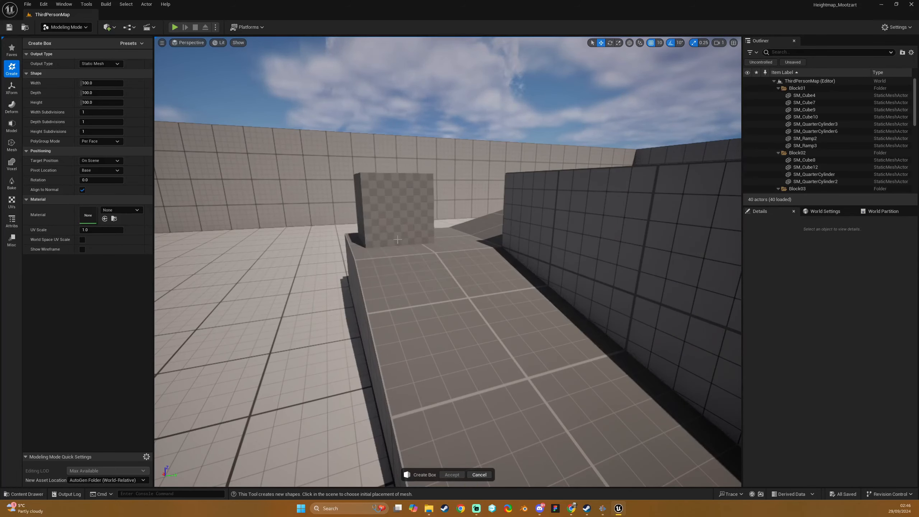
pyautogui.press('a')
pyautogui.moveTo(235, 372); pyautogui.dragTo(253, 380, button='right')
pyautogui.press('s')
pyautogui.press('a')
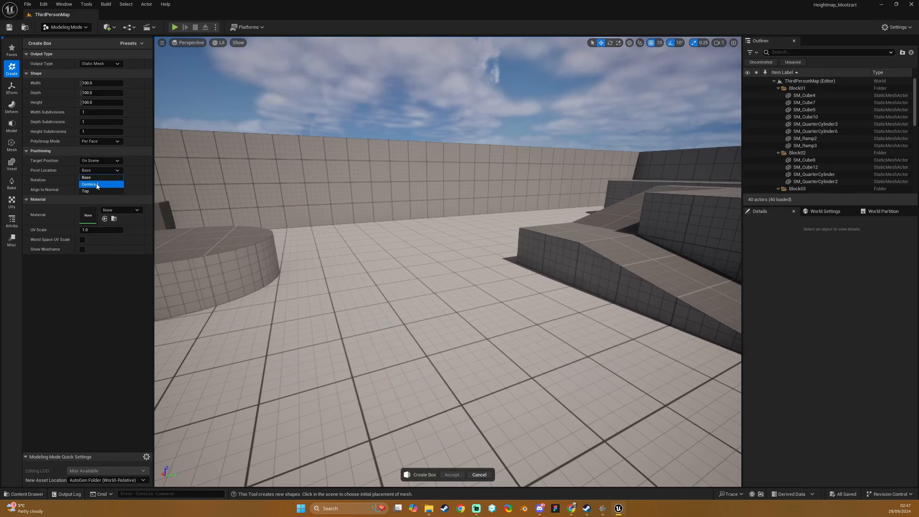
# Try the Centered and Top options for the box's Pivot Location and preview each on the level's surfaces.
pyautogui.click(96, 184)
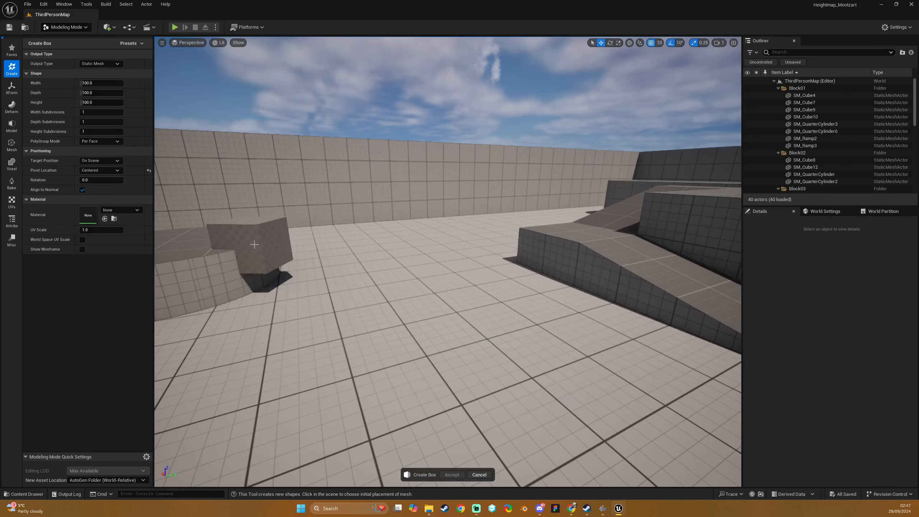
pyautogui.press('d')
pyautogui.moveTo(436, 294); pyautogui.dragTo(426, 294, button='right')
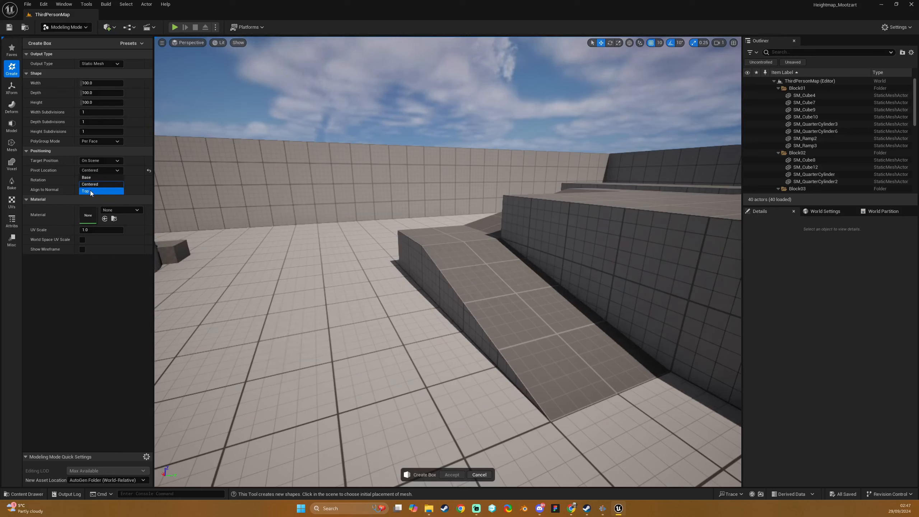
pyautogui.click(91, 191)
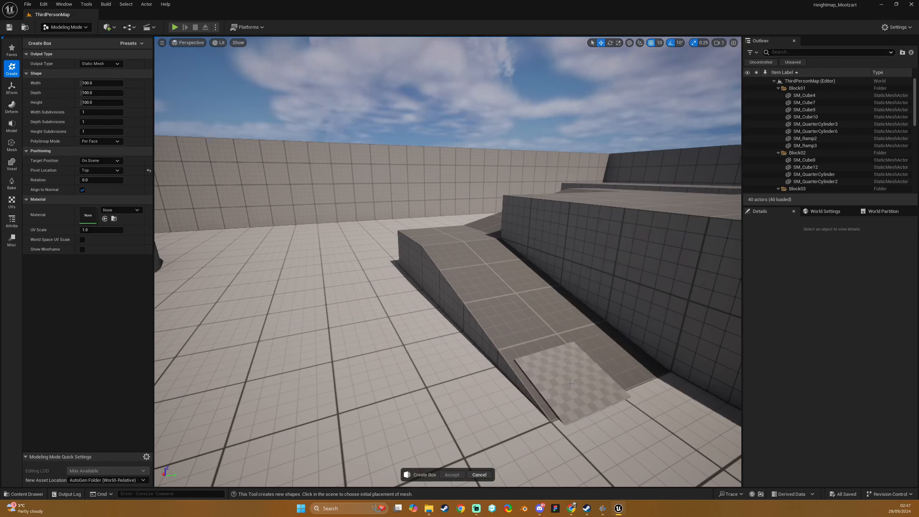
pyautogui.moveTo(380, 385); pyautogui.dragTo(304, 381, button='right')
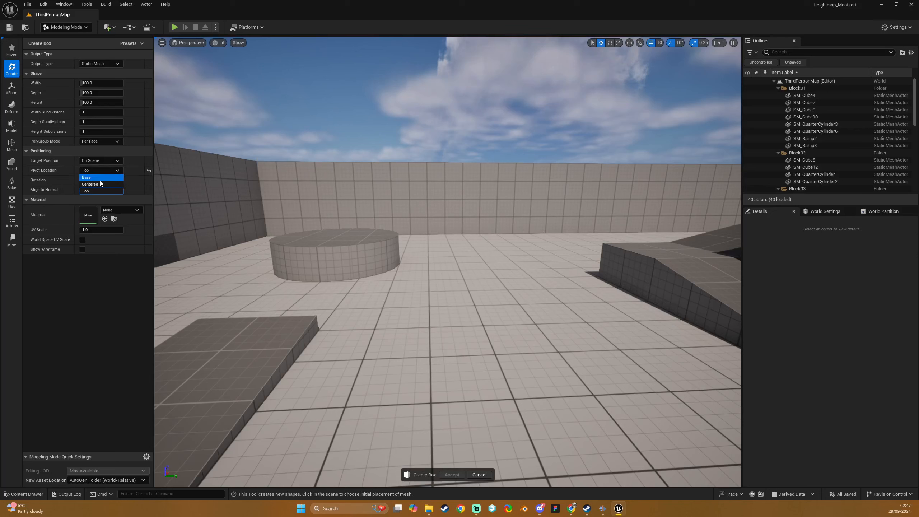
# Set the Pivot Location back to Base, place a test box on the floor, and discard it and restart Create Box.
pyautogui.click(102, 177)
pyautogui.click(447, 346)
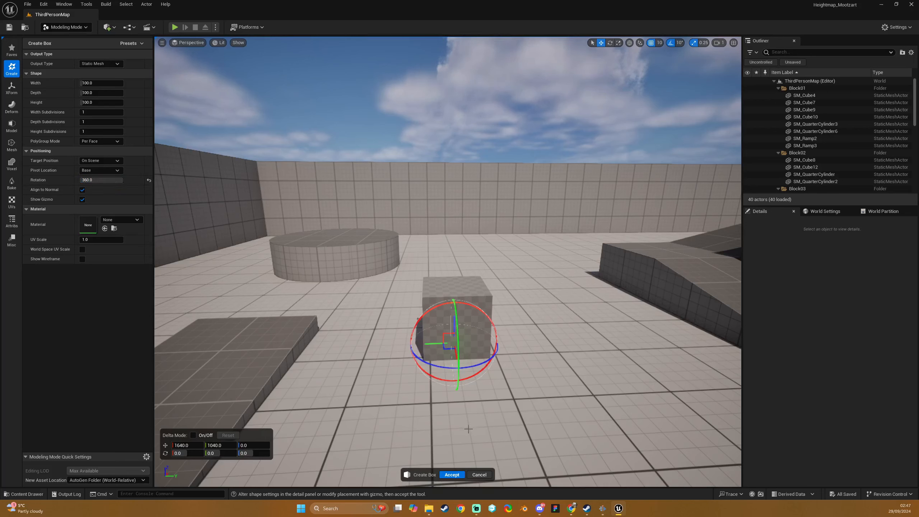
pyautogui.click(484, 473)
pyautogui.click(69, 50)
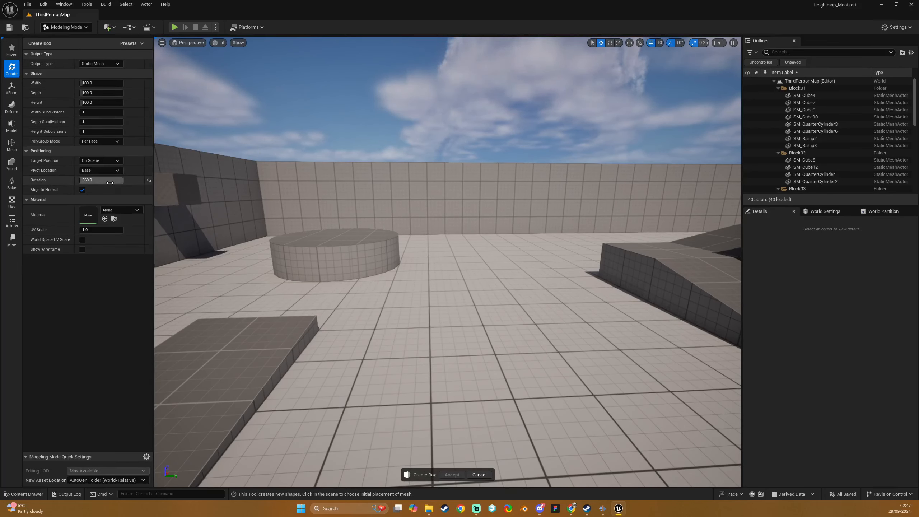
# Try a Rotation of 45 on the box preview and reset the rotation to its default.
pyautogui.press('Return')
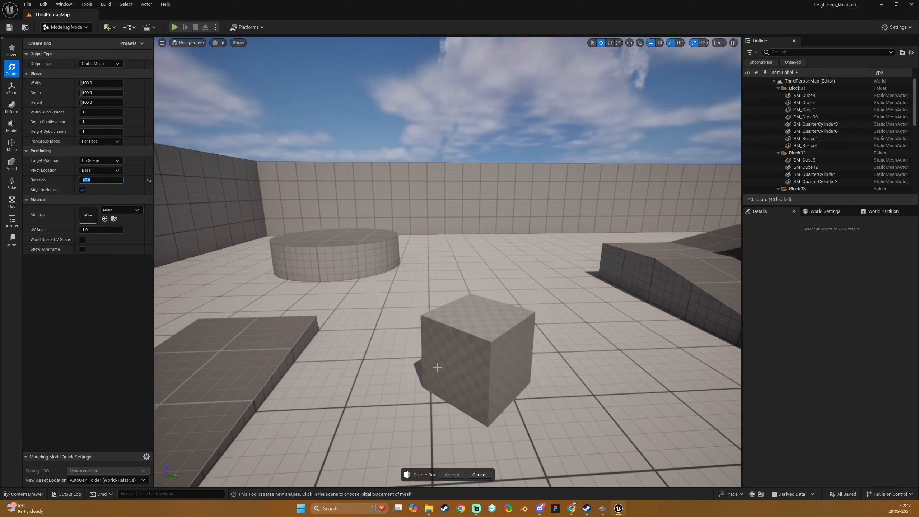
pyautogui.click(149, 181)
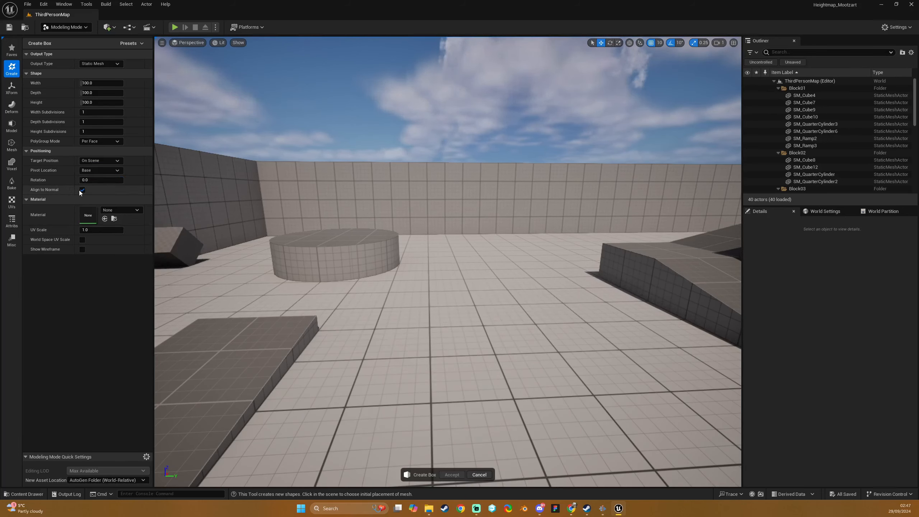
# Preview the box around the ramp with Align to Normal turned off, and turn the option back on.
pyautogui.click(82, 189)
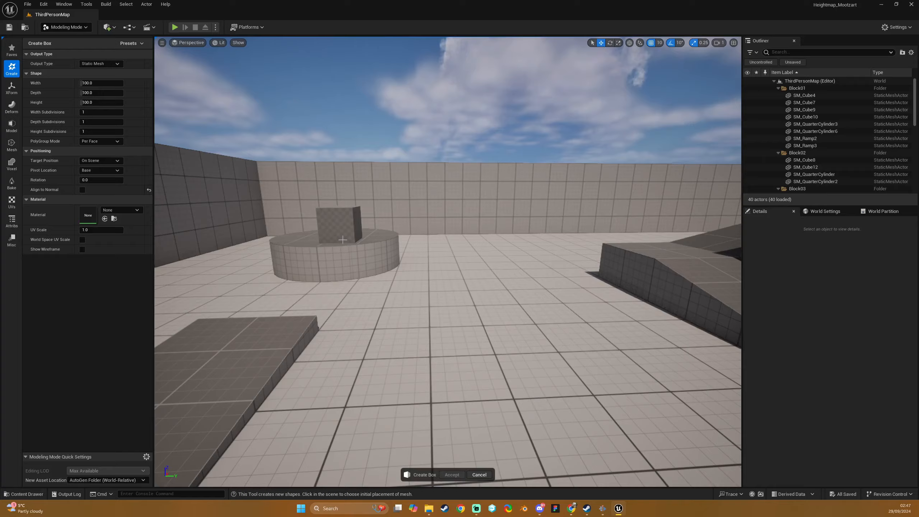
pyautogui.moveTo(720, 276); pyautogui.dragTo(802, 278, button='right')
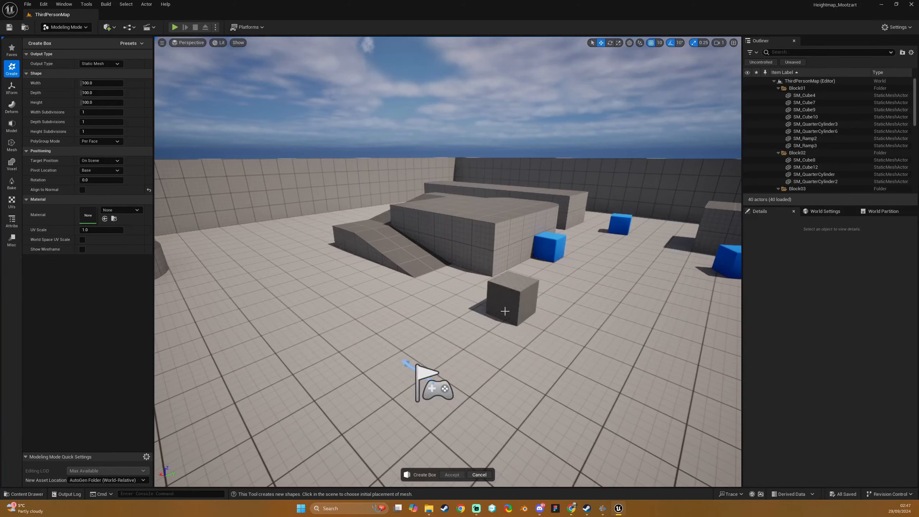
pyautogui.moveTo(504, 311)
pyautogui.mouseDown(button='right')
pyautogui.moveTo(510, 299)
pyautogui.moveTo(514, 326)
pyautogui.moveTo(505, 322)
pyautogui.mouseUp(button='right')
pyautogui.press('w')
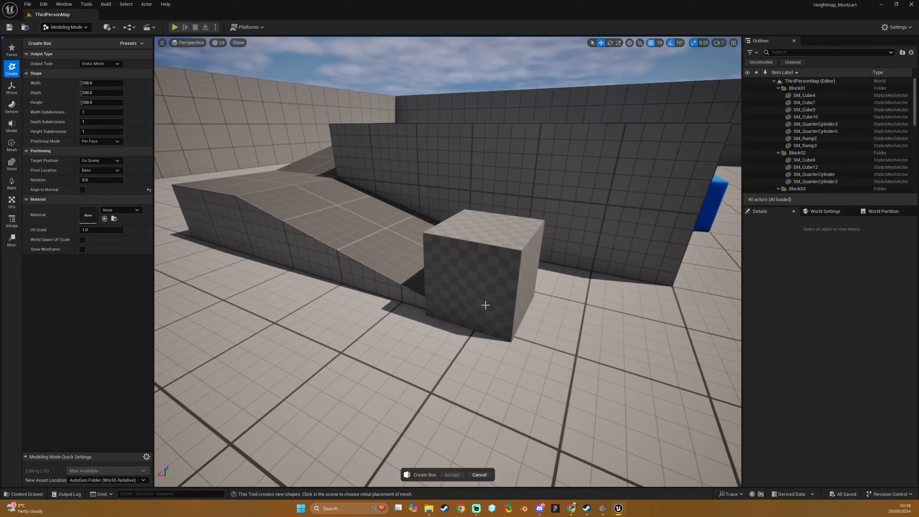
pyautogui.click(82, 189)
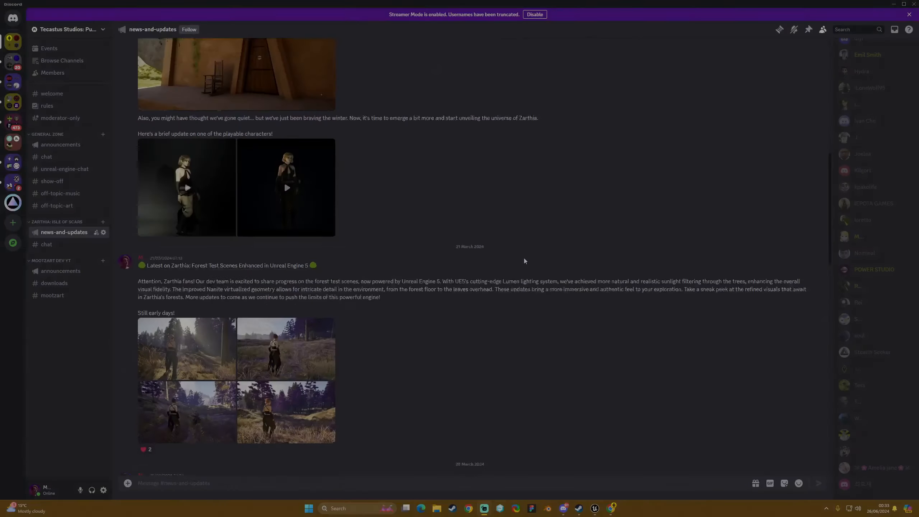
# Look through the news-and-updates posts on the Tecastus Studios Discord server and open the welcome channel.
pyautogui.scroll(-10, 525, 259)
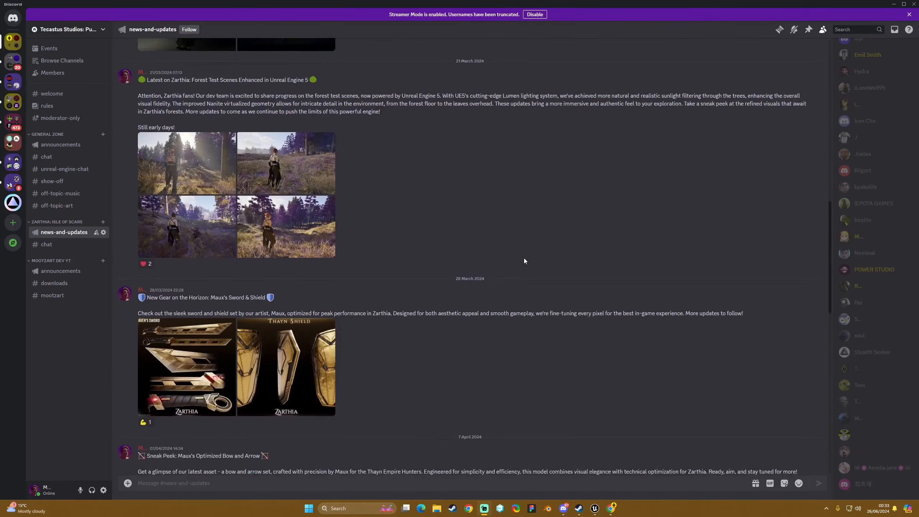
pyautogui.scroll(-10, 524, 258)
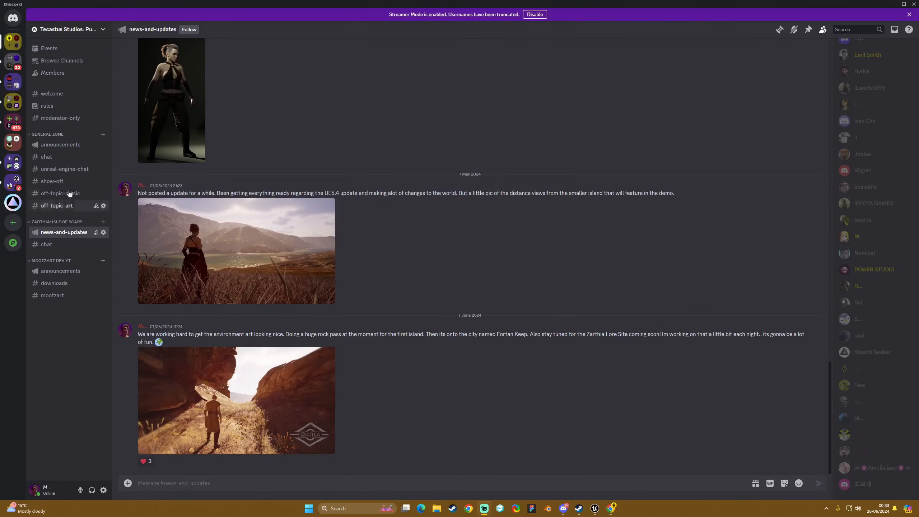
pyautogui.click(58, 93)
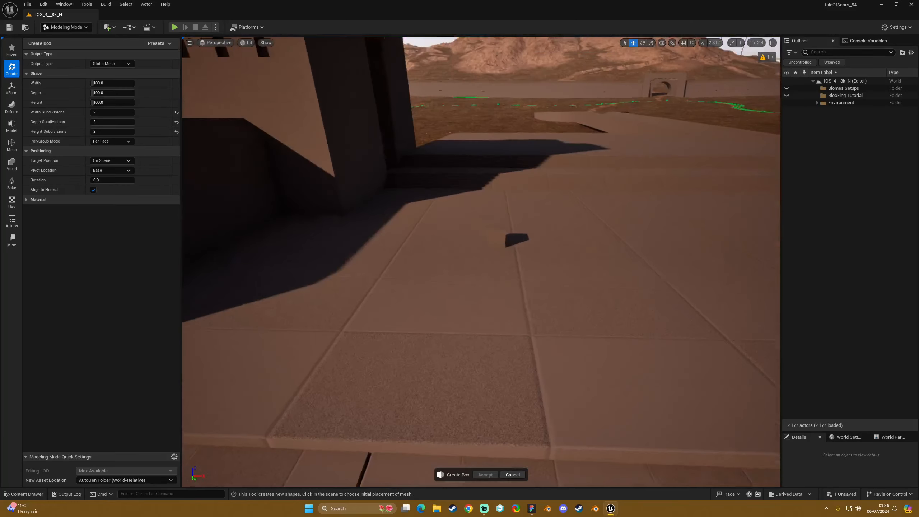
# Look through the box's Material settings in the IOS_4__8k_N level and collapse the Material, Shape and Positioning sections.
pyautogui.moveTo(497, 235); pyautogui.dragTo(376, 237, button='right')
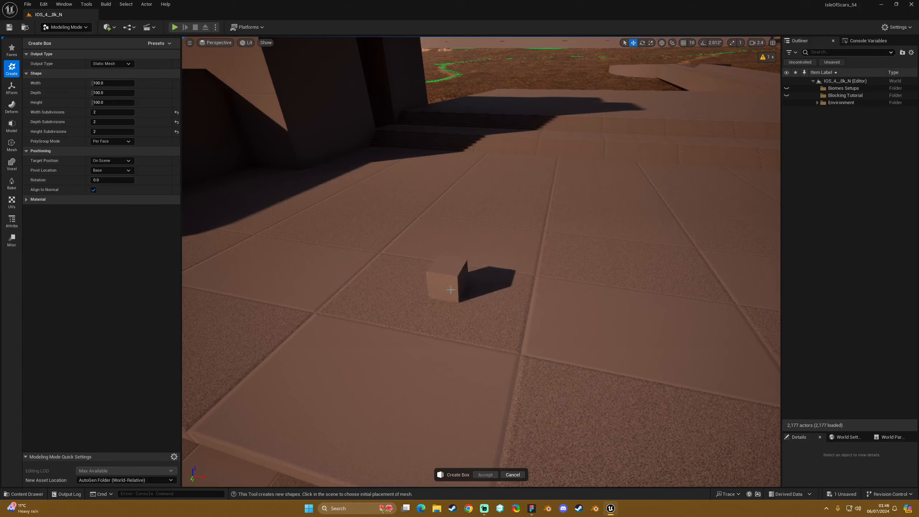
pyautogui.click(27, 200)
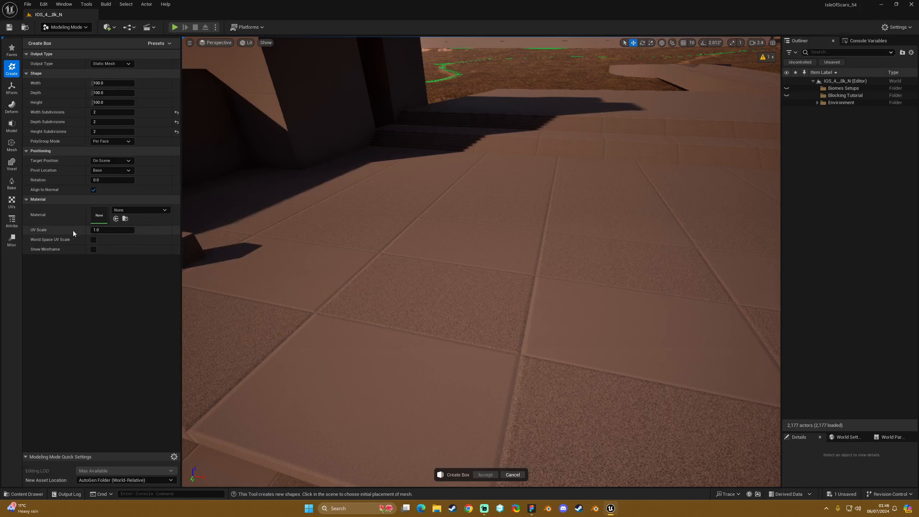
pyautogui.click(26, 200)
pyautogui.click(26, 200)
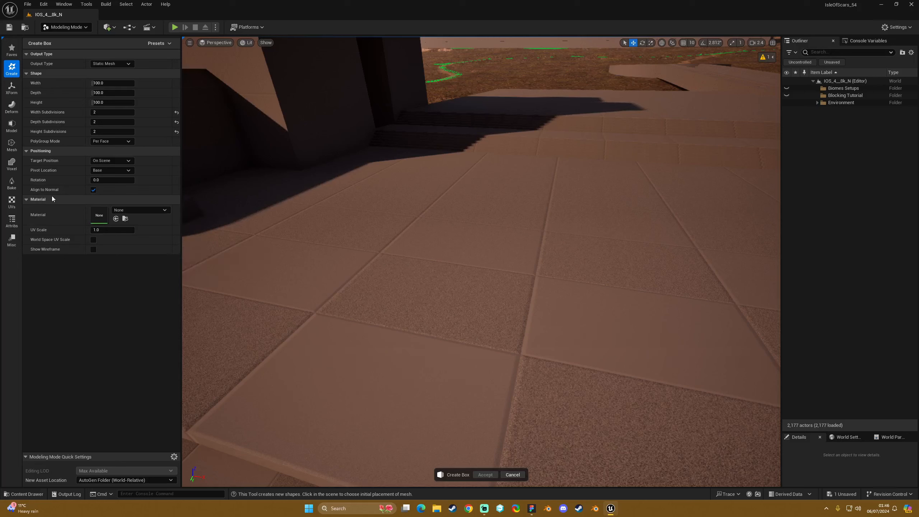
pyautogui.click(28, 200)
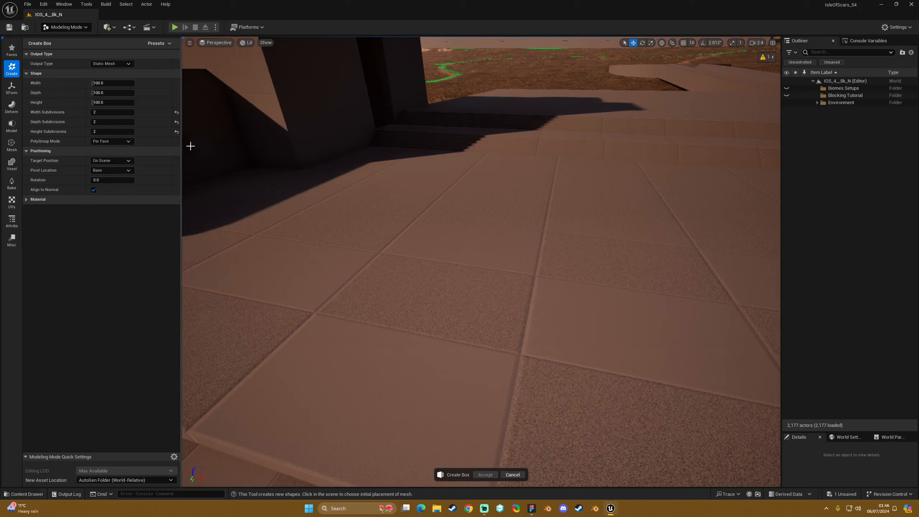
pyautogui.click(31, 74)
pyautogui.click(31, 84)
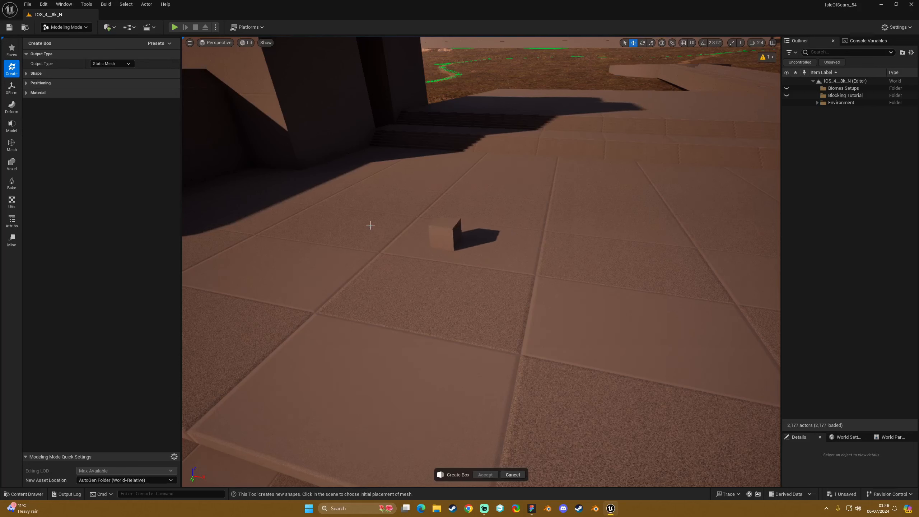
# Enlarge the box to about 212 wide, 260 deep and 308 high, and place it on the tiled floor.
pyautogui.click(36, 73)
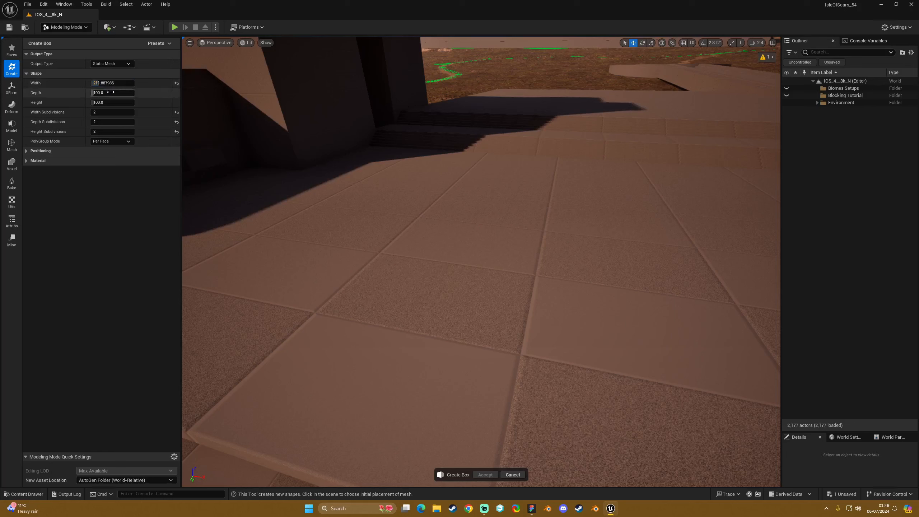
pyautogui.moveTo(112, 103)
pyautogui.mouseDown()
pyautogui.moveTo(138, 104)
pyautogui.moveTo(110, 102)
pyautogui.mouseUp()
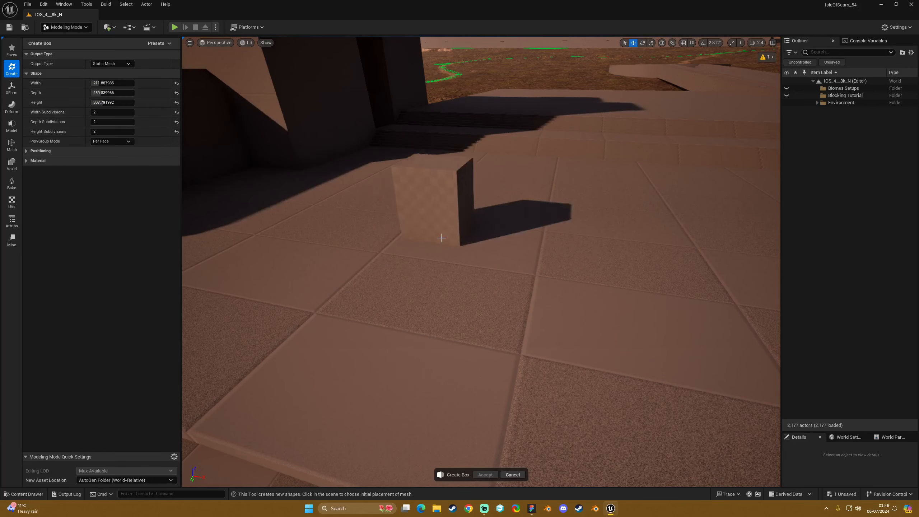
pyautogui.click(447, 275)
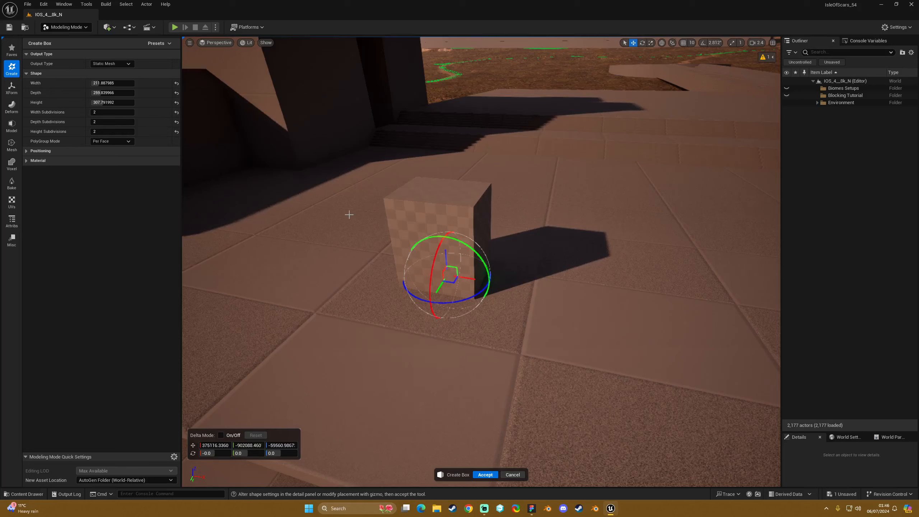
# Collapse the box's Shape settings and set its Output Type to Volume.
pyautogui.click(26, 74)
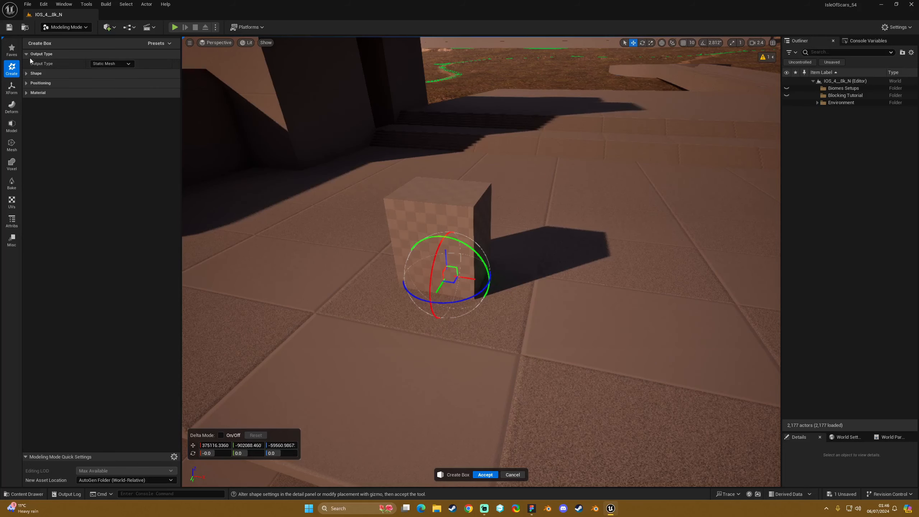
pyautogui.click(122, 63)
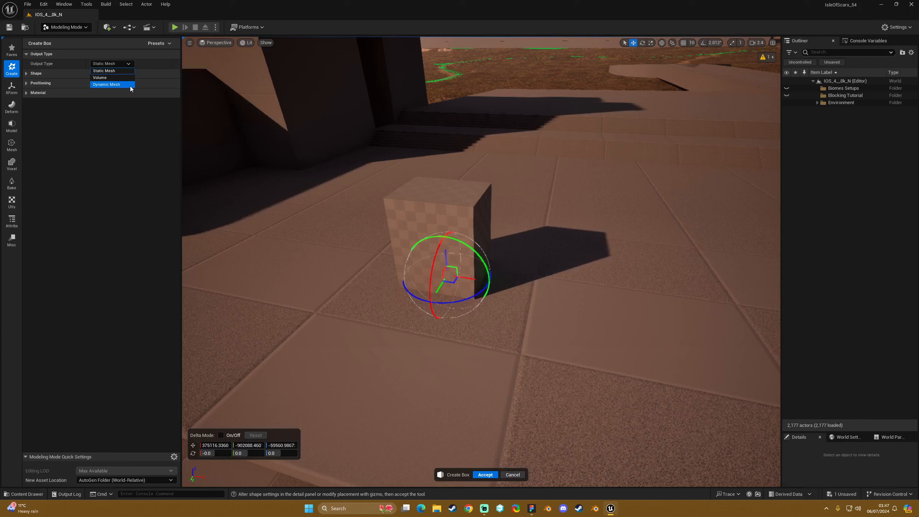
pyautogui.click(105, 78)
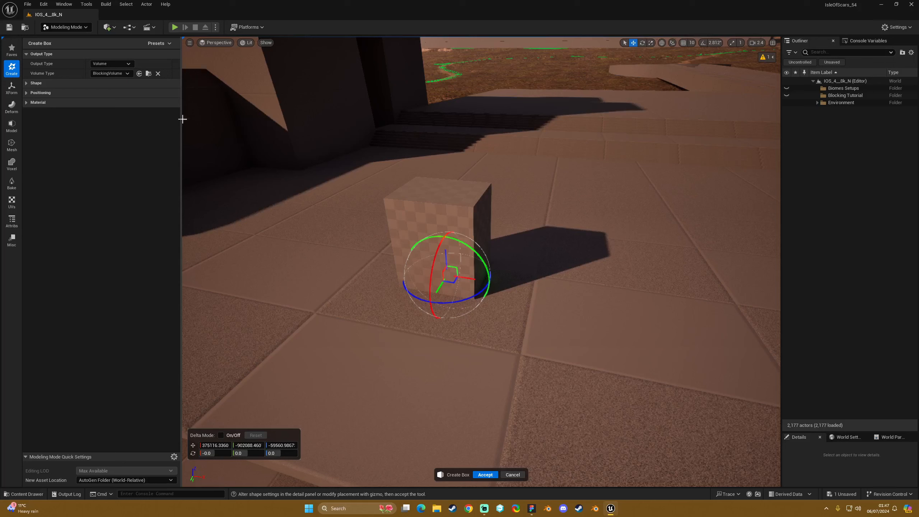
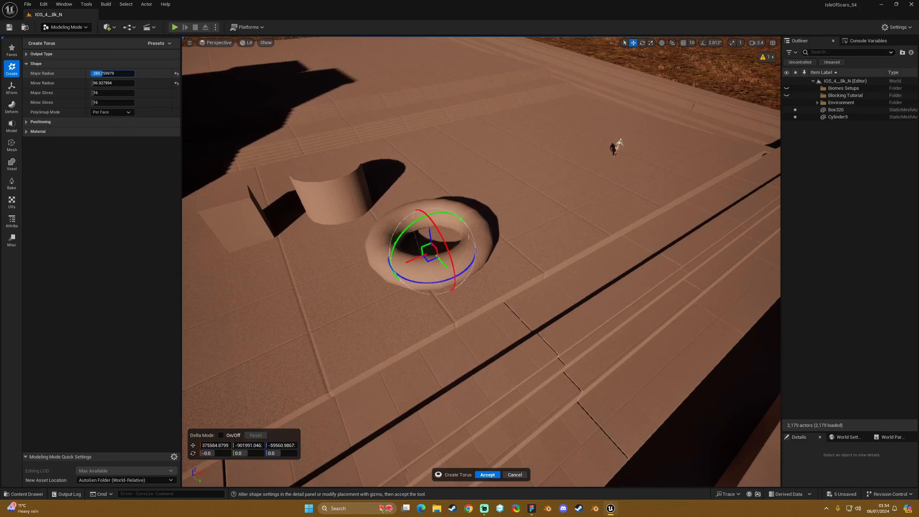
# Move the torus beside the cylinder and accept it.
pyautogui.moveTo(413, 260); pyautogui.dragTo(444, 195)
pyautogui.click(496, 474)
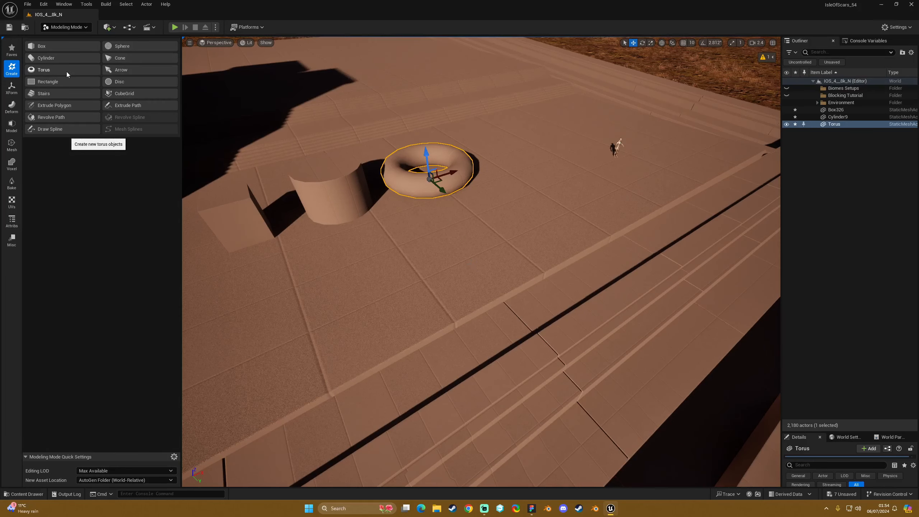
# Start the Rectangle tool and set the new rectangle's width and depth to 1000 each.
pyautogui.click(50, 82)
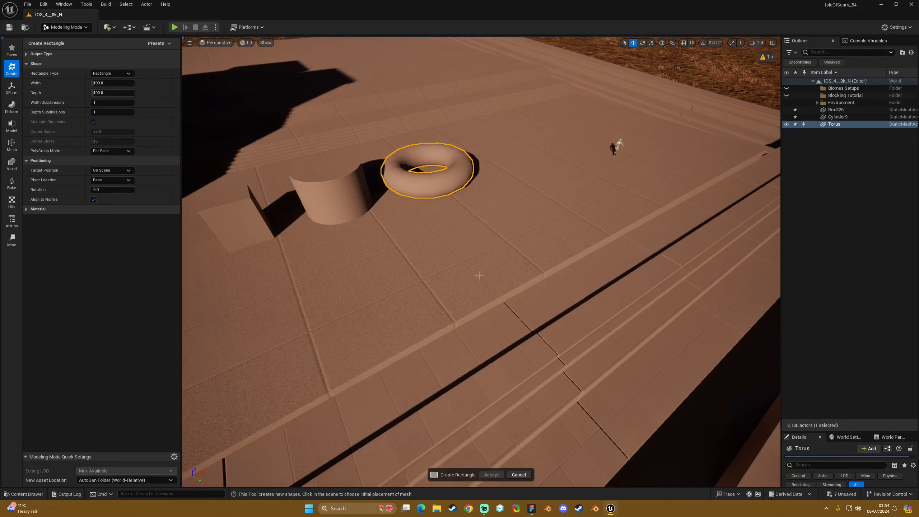
pyautogui.moveTo(470, 259); pyautogui.dragTo(454, 221, button='right')
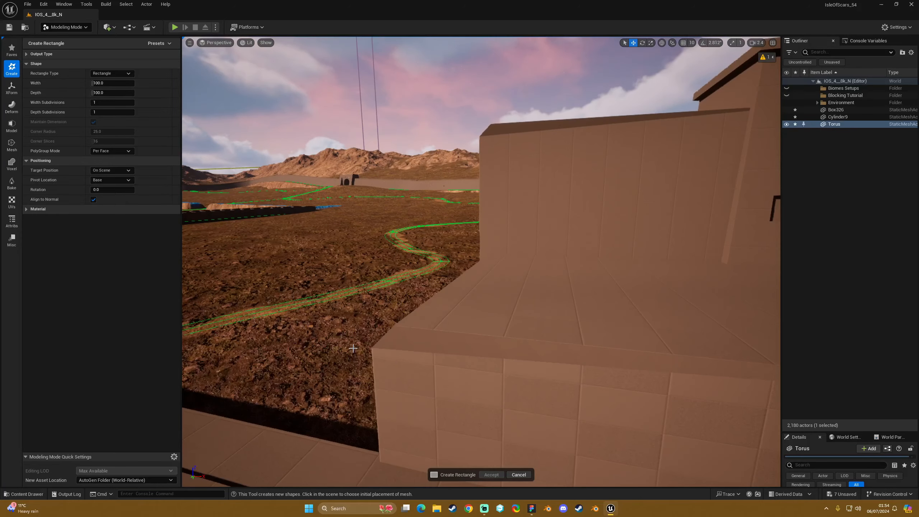
pyautogui.moveTo(536, 206); pyautogui.dragTo(564, 251, button='right')
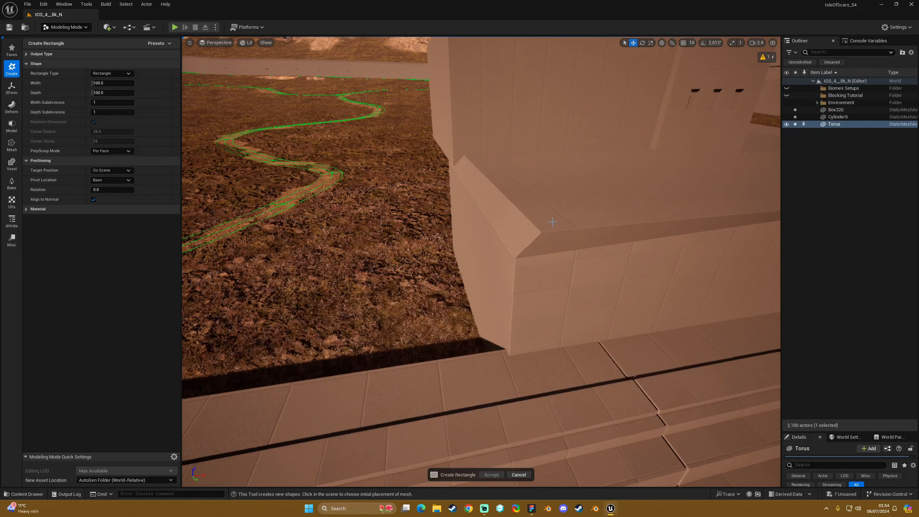
pyautogui.moveTo(486, 384); pyautogui.dragTo(575, 384, button='right')
pyautogui.moveTo(638, 400); pyautogui.dragTo(713, 392, button='right')
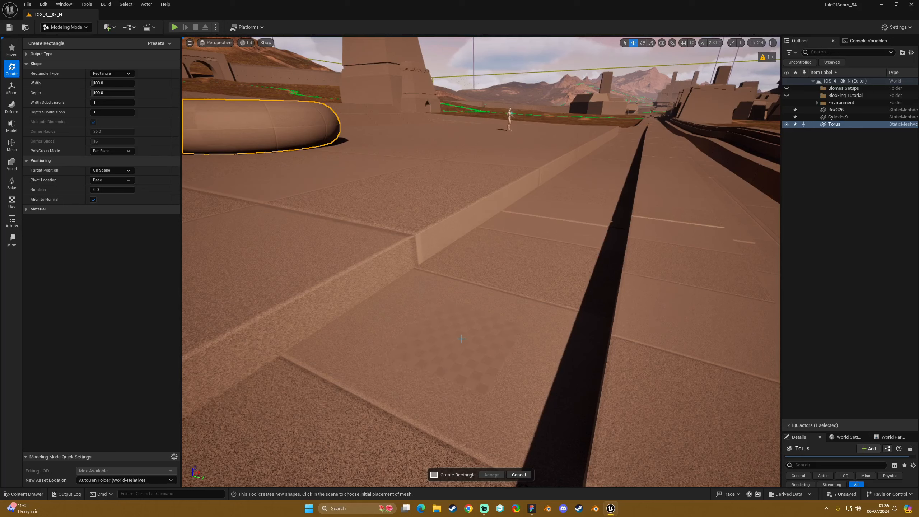
pyautogui.write('1000')
pyautogui.press('Tab')
pyautogui.write('1000')
pyautogui.press('Return')
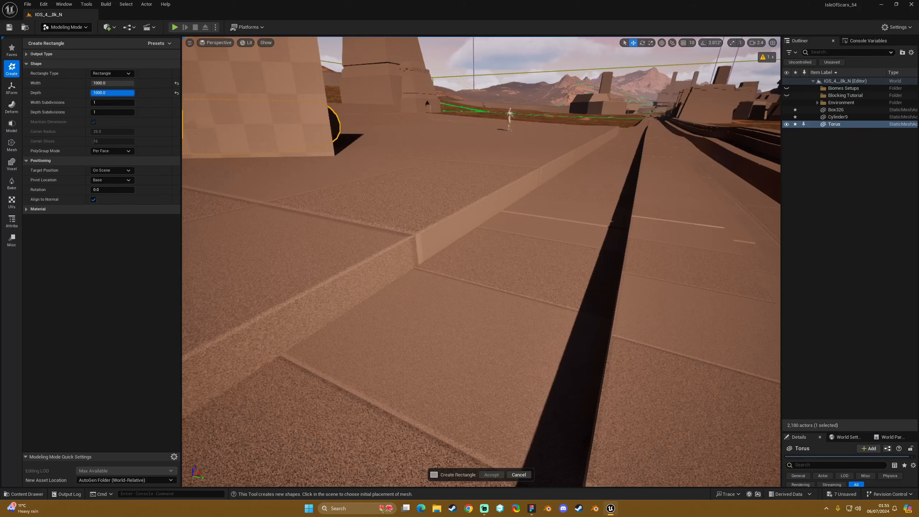
# Turn Align to Normal off and back on for the rectangle, and reset its width and depth to the defaults.
pyautogui.moveTo(379, 254)
pyautogui.mouseDown(button='right')
pyautogui.moveTo(358, 261)
pyautogui.moveTo(377, 259)
pyautogui.moveTo(366, 253)
pyautogui.mouseUp(button='right')
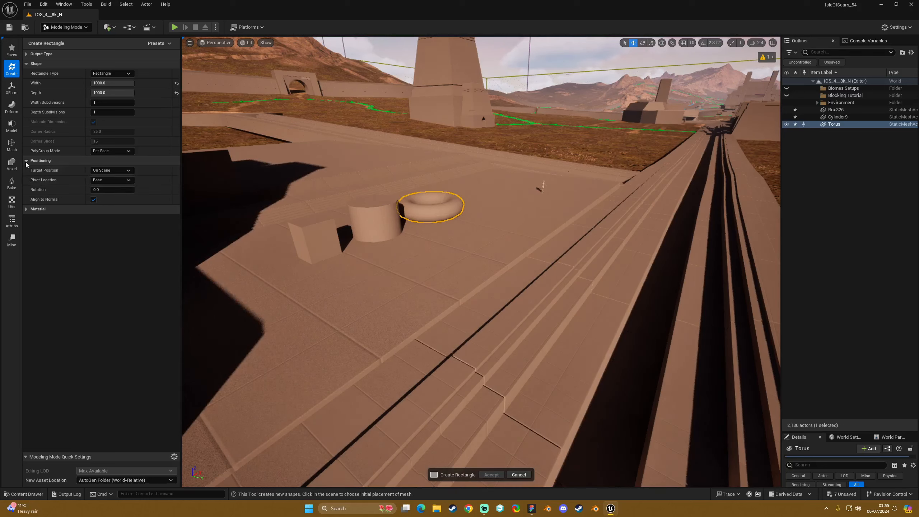
pyautogui.click(93, 199)
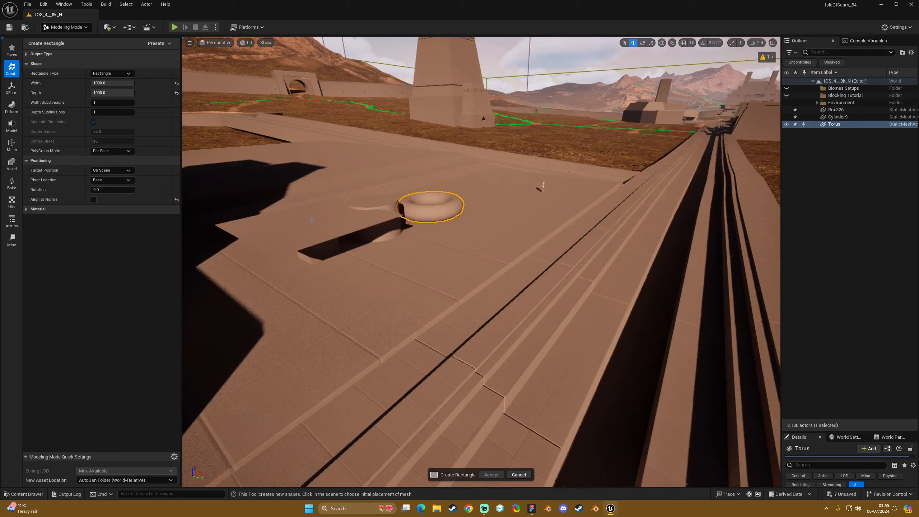
pyautogui.click(93, 200)
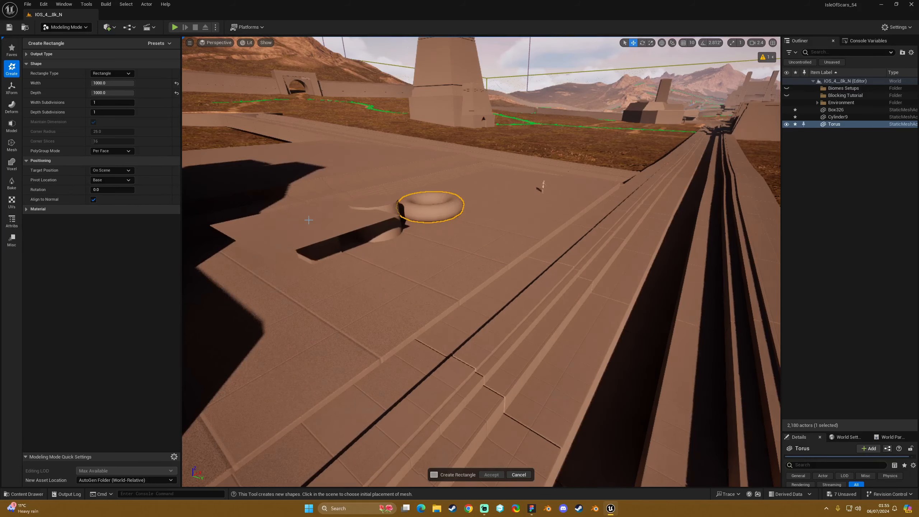
pyautogui.click(176, 84)
pyautogui.click(177, 93)
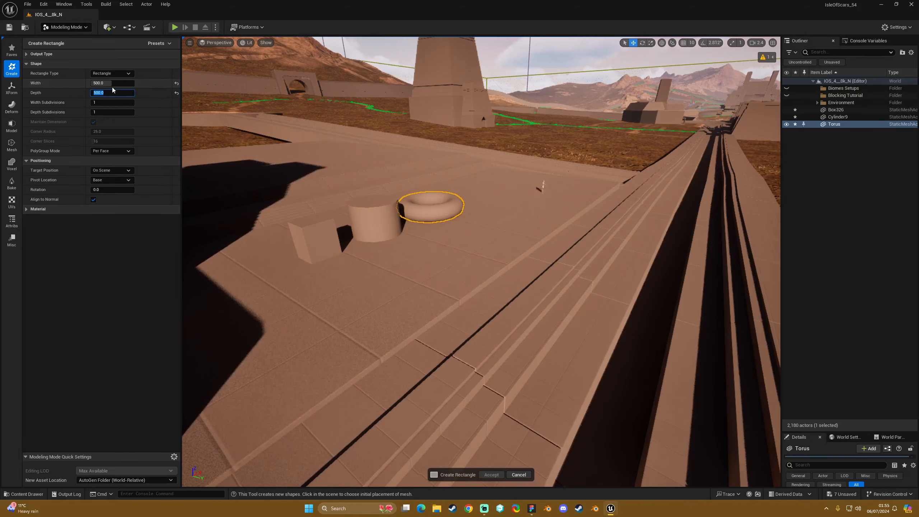
# Place a rectangle 500 wide and 500 deep on top of the box beside the cylinder.
pyautogui.moveTo(322, 238); pyautogui.dragTo(449, 311, button='right')
pyautogui.press('w')
pyautogui.press('s')
pyautogui.click(479, 295)
pyautogui.press('d')
pyautogui.press('a')
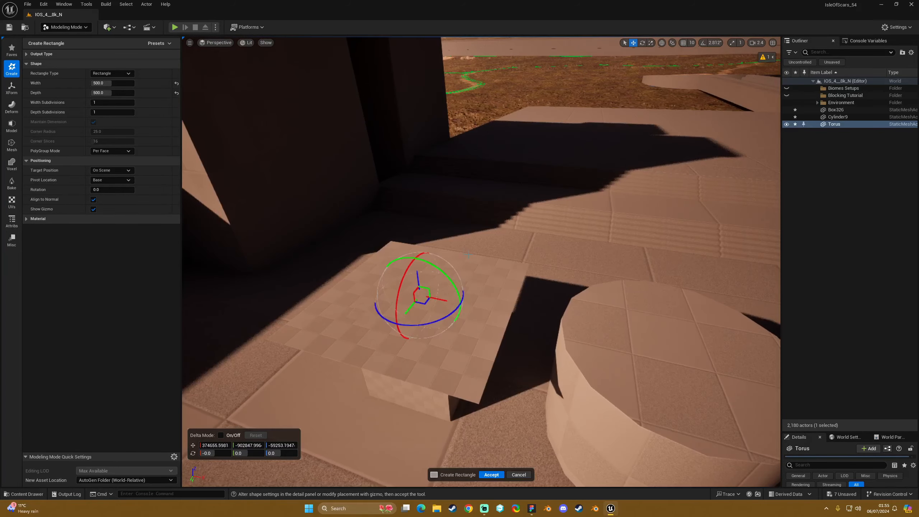
# Collapse the Positioning section and switch the Rectangle Type to Rounded Rectangle, comparing it with the plain Rectangle.
pyautogui.click(26, 161)
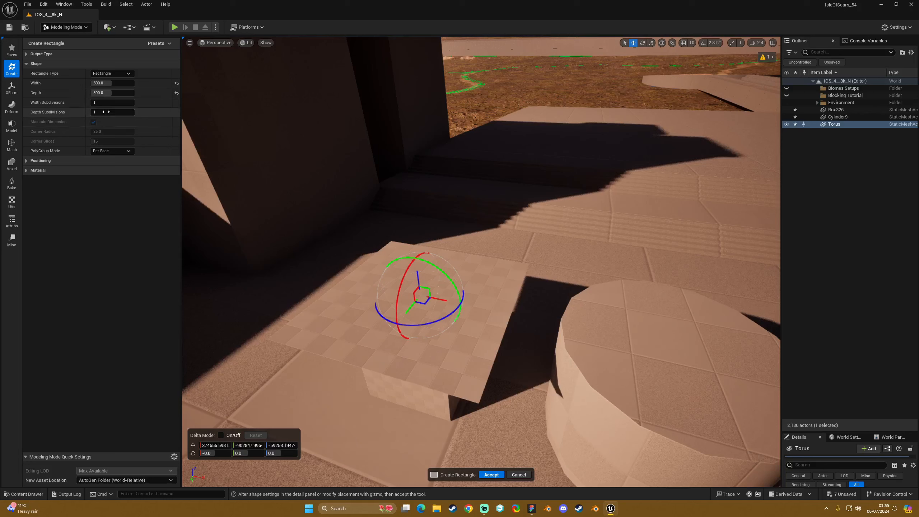
pyautogui.moveTo(106, 112); pyautogui.dragTo(110, 113)
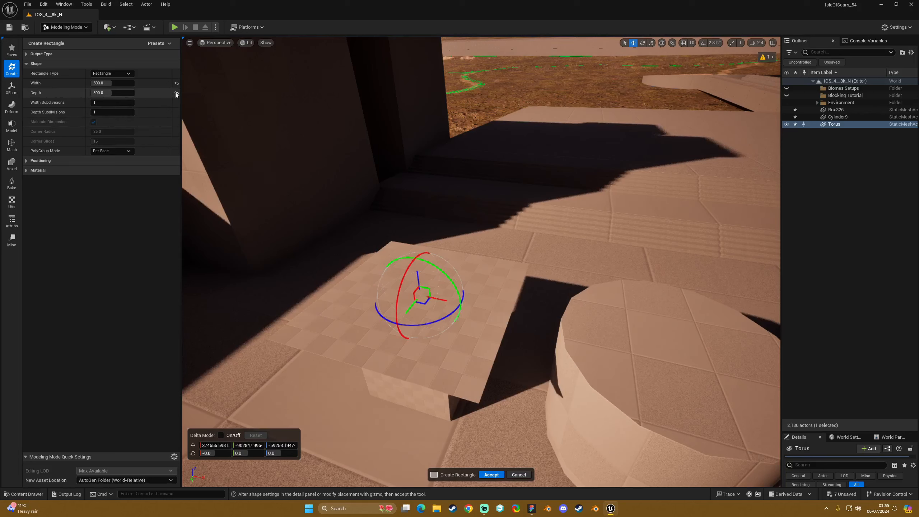
pyautogui.click(117, 74)
pyautogui.click(128, 87)
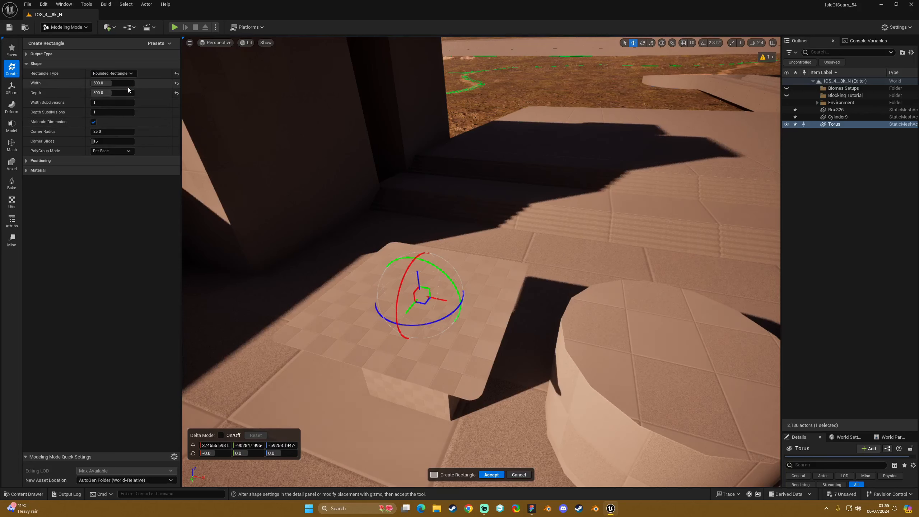
pyautogui.click(125, 74)
pyautogui.click(125, 80)
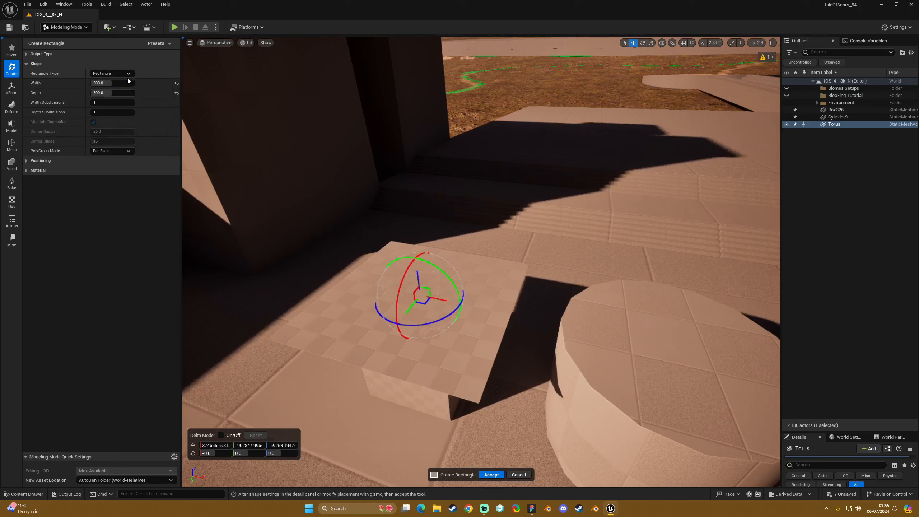
pyautogui.click(110, 74)
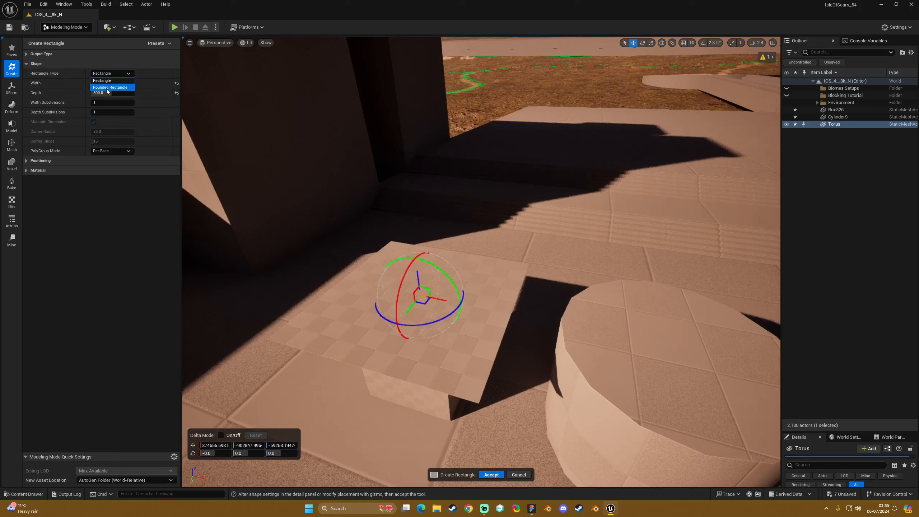
pyautogui.click(106, 88)
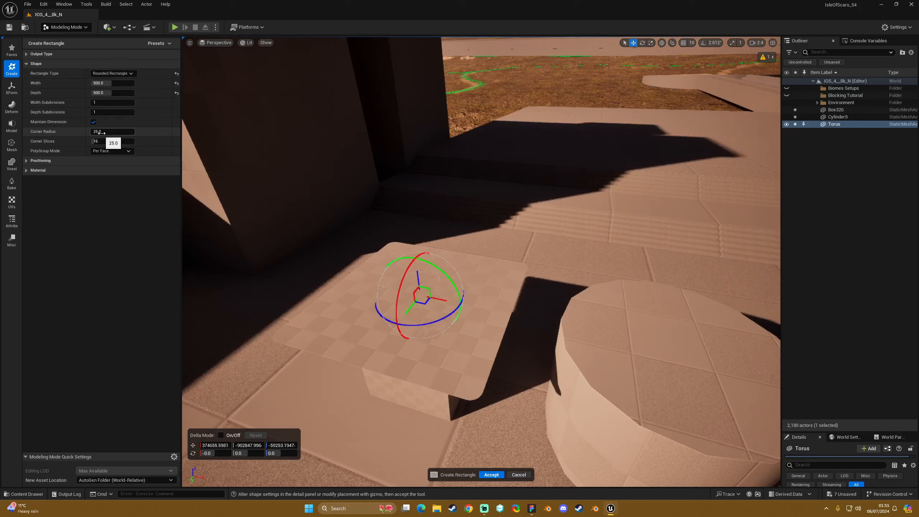
# Try out the corner radius and slices, reset both, enlarge the corner radius again and accept the rounded rectangle.
pyautogui.moveTo(98, 132); pyautogui.dragTo(115, 133)
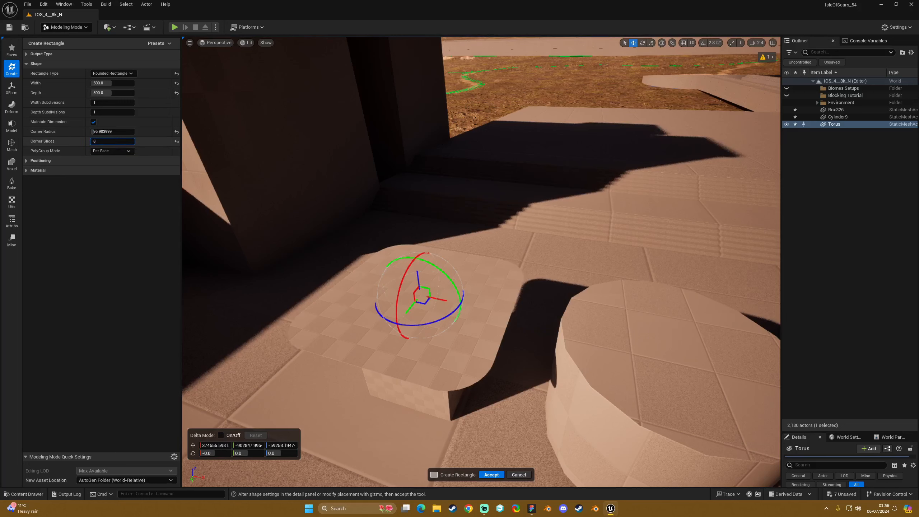
pyautogui.click(176, 141)
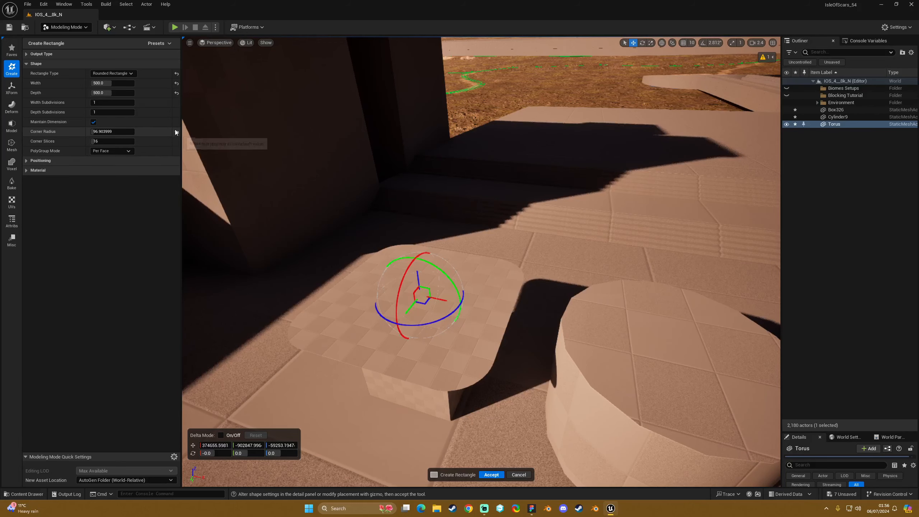
pyautogui.click(177, 132)
pyautogui.moveTo(107, 132); pyautogui.dragTo(119, 131)
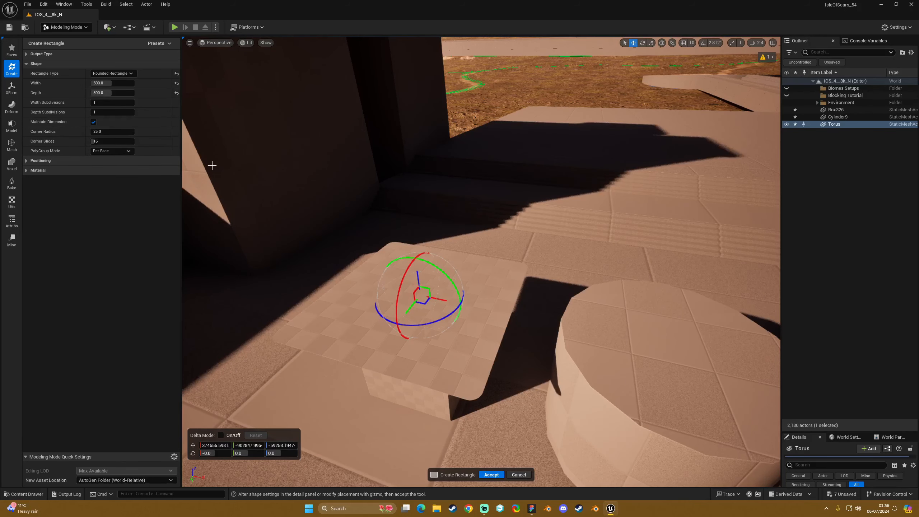
pyautogui.click(493, 475)
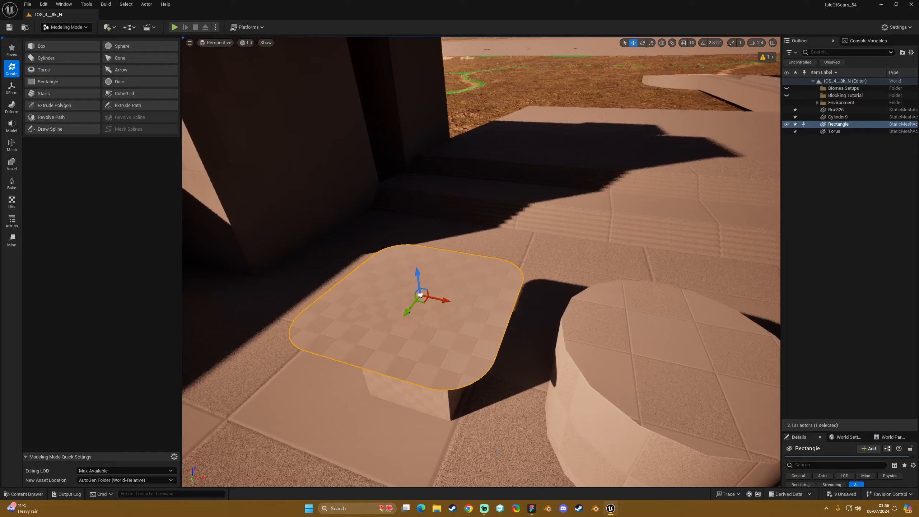
# Examine the rounded rectangle on top of the box, selecting each in turn, and clear the selection.
pyautogui.press('s')
pyautogui.moveTo(492, 347); pyautogui.dragTo(498, 377, button='right')
pyautogui.press('Escape')
pyautogui.press('w')
pyautogui.press('s')
pyautogui.press('w')
pyautogui.press('s')
pyautogui.click(373, 234)
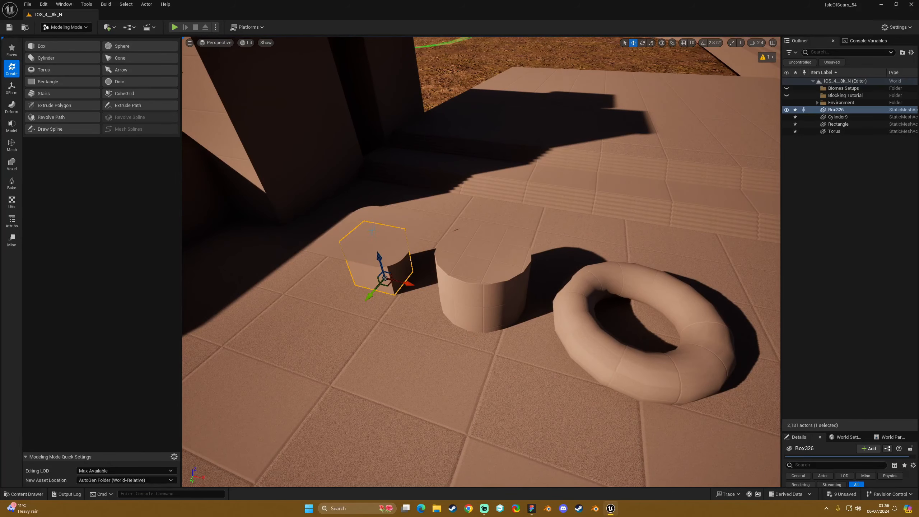
pyautogui.click(408, 220)
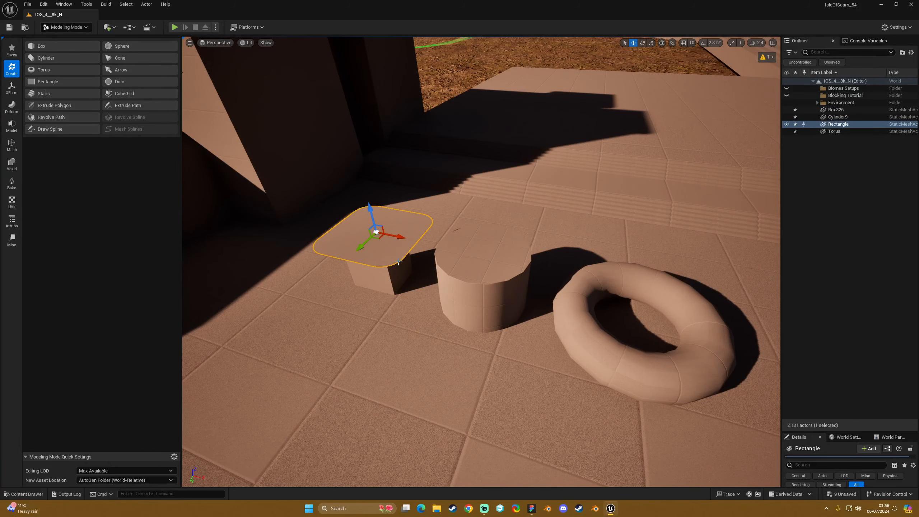
pyautogui.press('Escape')
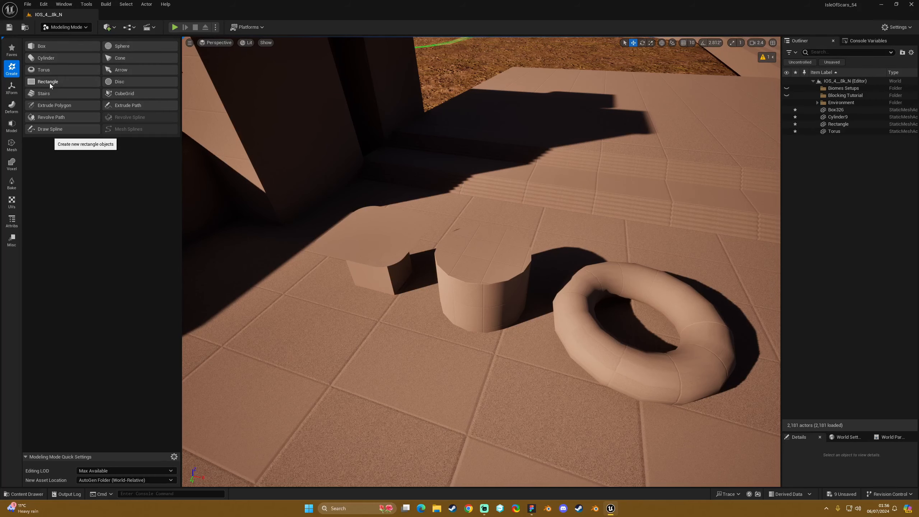
# Start the Stairs tool, reset Number of Steps to 8 and Step Width to 150, and collapse the Positioning section.
pyautogui.moveTo(383, 160); pyautogui.dragTo(191, 87, button='right')
pyautogui.click(42, 93)
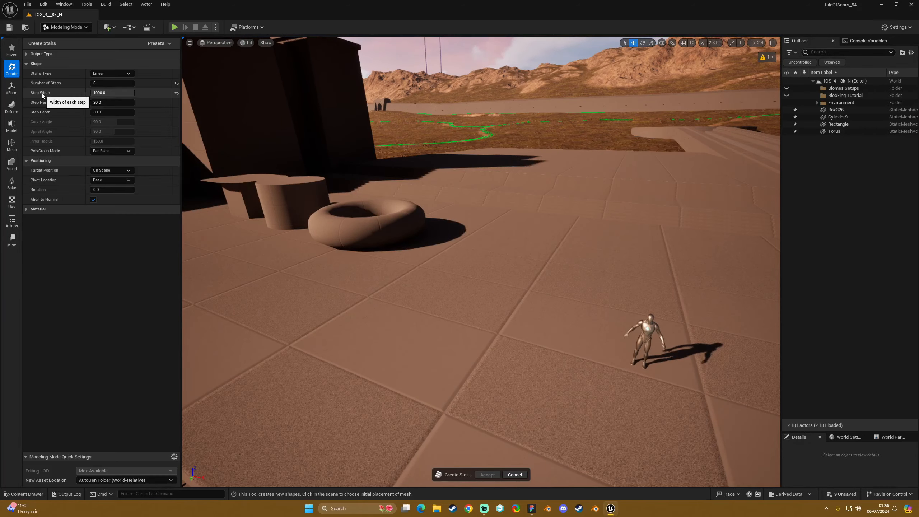
pyautogui.click(177, 83)
pyautogui.click(176, 93)
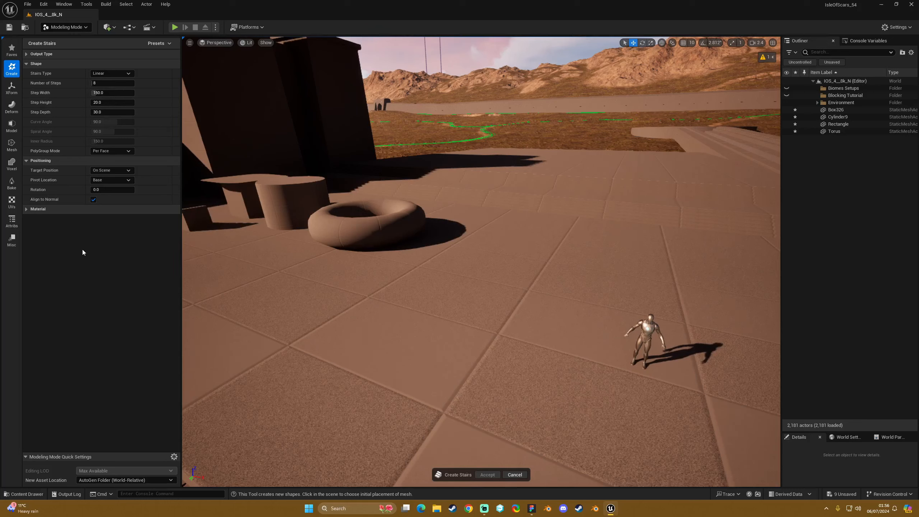
pyautogui.click(24, 160)
pyautogui.click(42, 53)
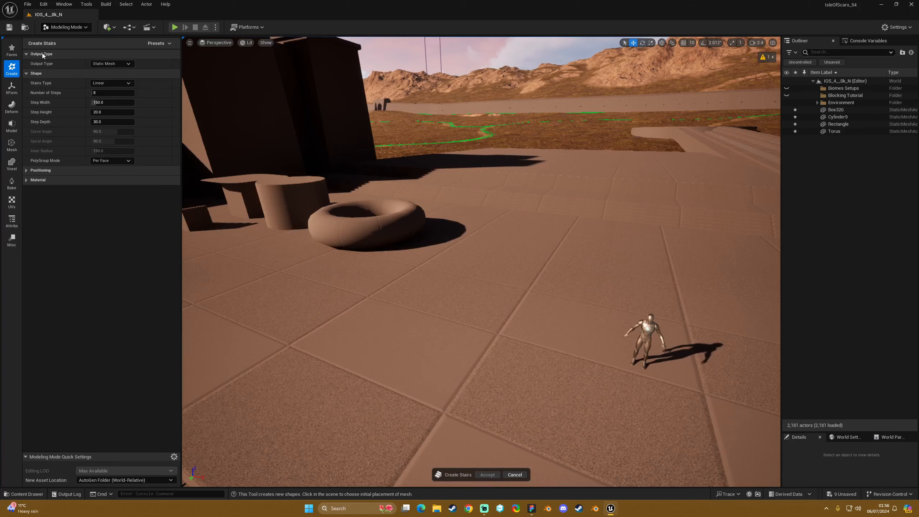
pyautogui.click(27, 55)
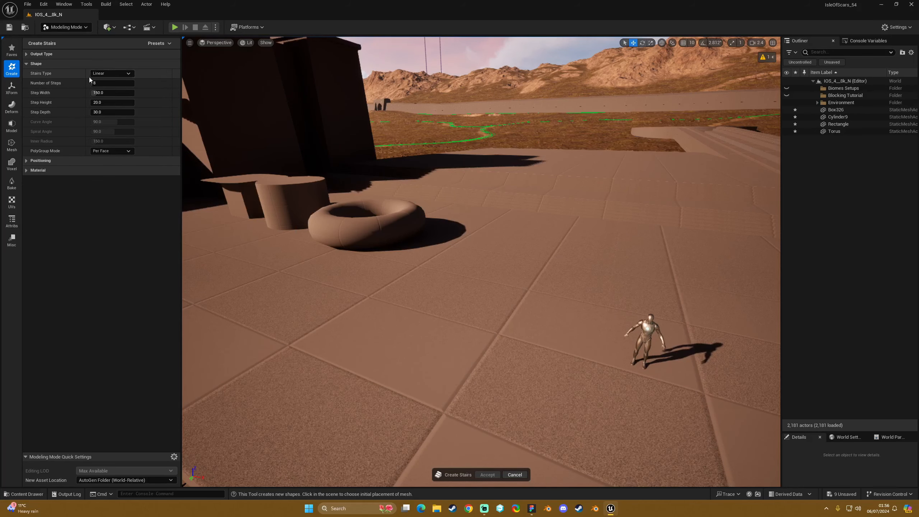
# Place the stairs on the floor between the torus and the mannequin and rotate them to -90 degrees about the vertical axis.
pyautogui.moveTo(462, 305); pyautogui.dragTo(427, 326, button='right')
pyautogui.click(432, 342)
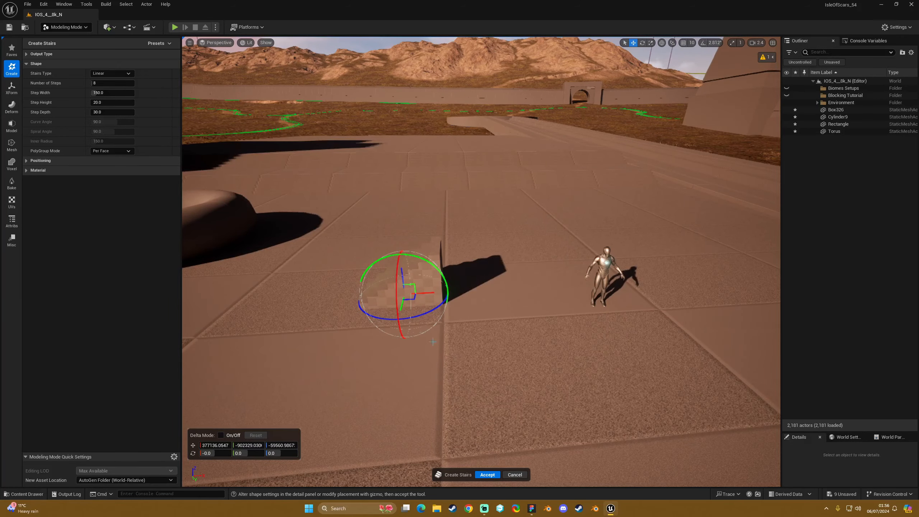
pyautogui.moveTo(412, 317); pyautogui.dragTo(335, 440)
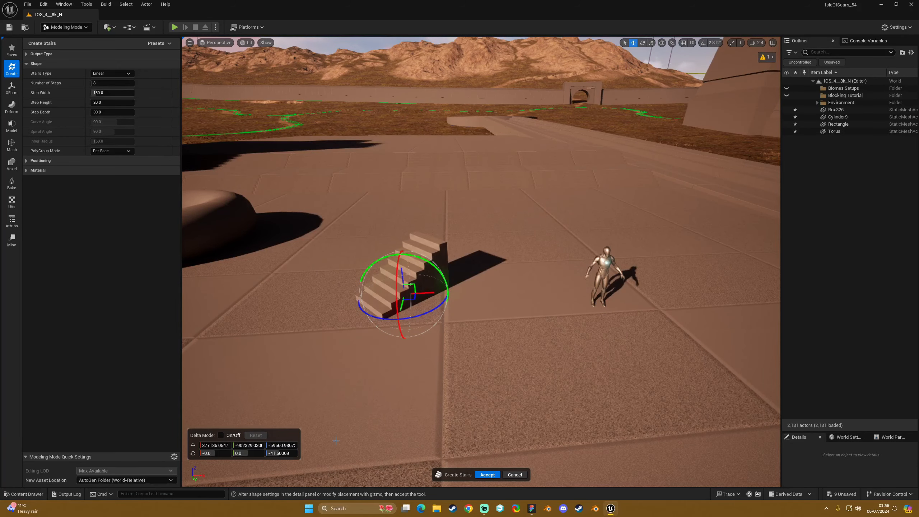
pyautogui.click(288, 453)
pyautogui.write('-90')
pyautogui.press('Return')
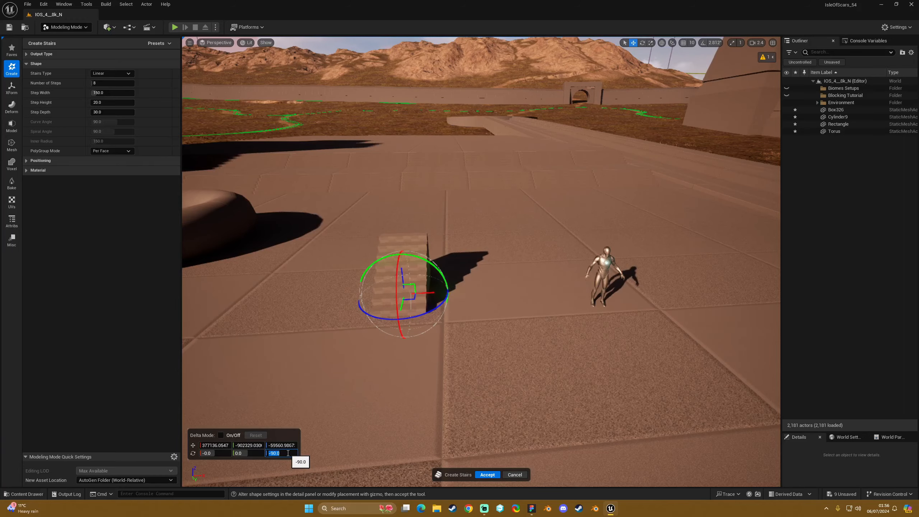
# Turn off Show Gizmo for the stairs and collapse the Positioning section.
pyautogui.press('d')
pyautogui.moveTo(595, 316); pyautogui.dragTo(434, 300, button='right')
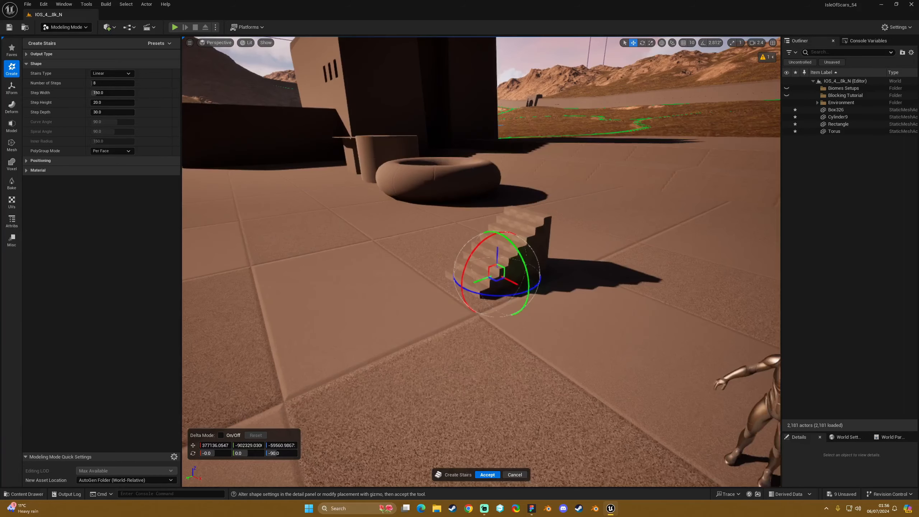
pyautogui.moveTo(596, 315); pyautogui.dragTo(559, 315, button='right')
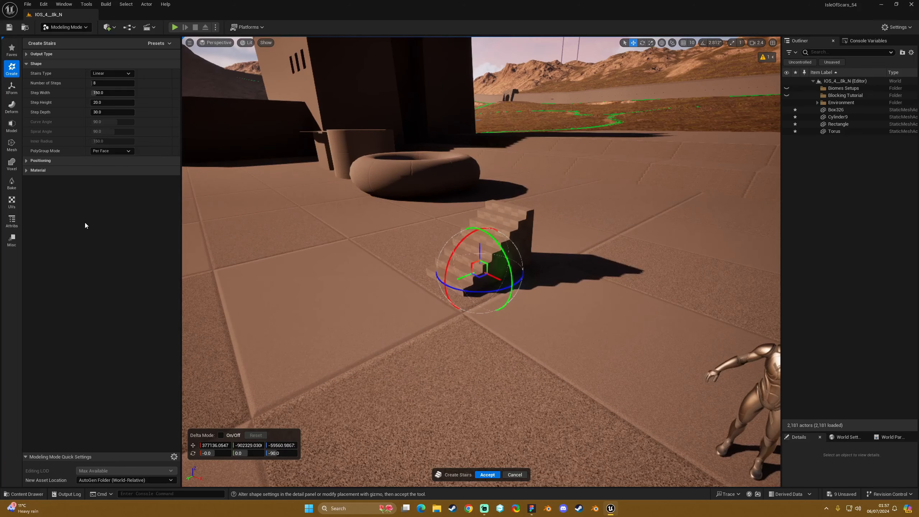
pyautogui.click(28, 170)
pyautogui.click(27, 170)
pyautogui.click(27, 161)
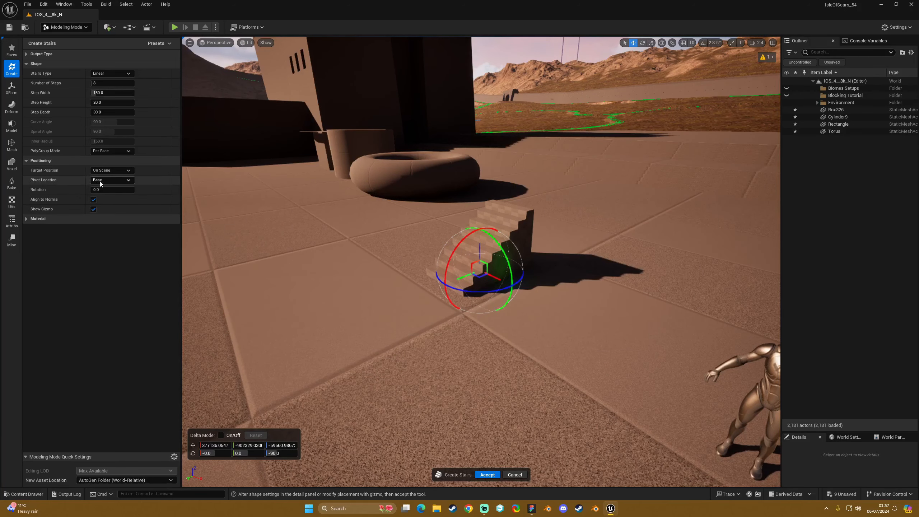
pyautogui.click(93, 209)
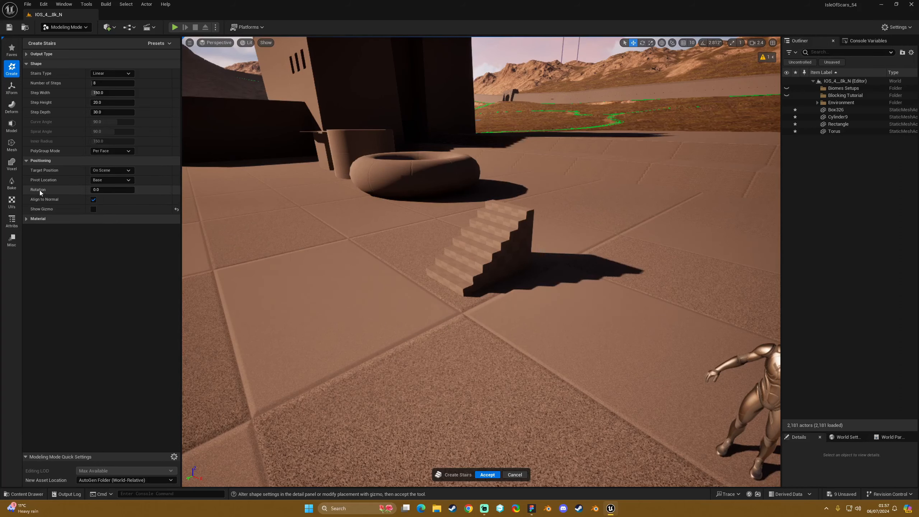
pyautogui.click(26, 161)
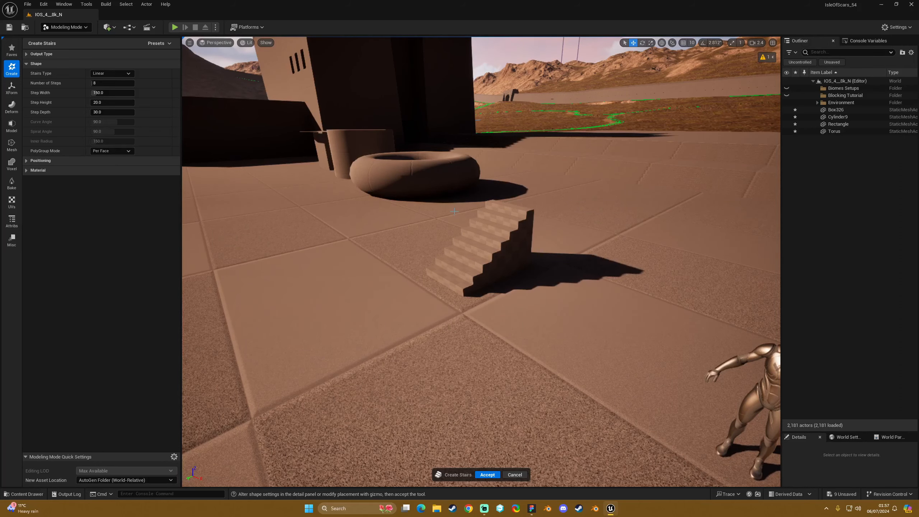
# Switch the stairs type to Floating and inspect the open underside of the steps from the side.
pyautogui.moveTo(411, 258)
pyautogui.mouseDown(button='right')
pyautogui.moveTo(417, 232)
pyautogui.moveTo(420, 268)
pyautogui.mouseUp(button='right')
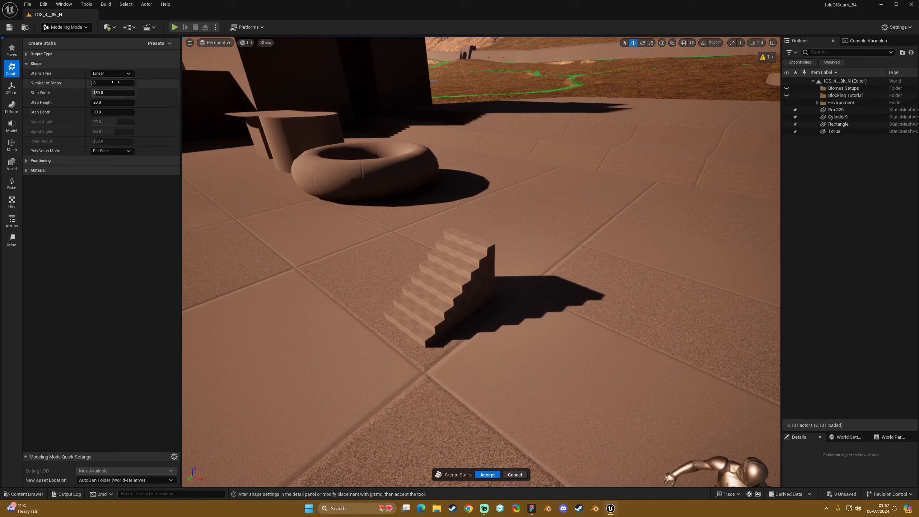
pyautogui.click(123, 75)
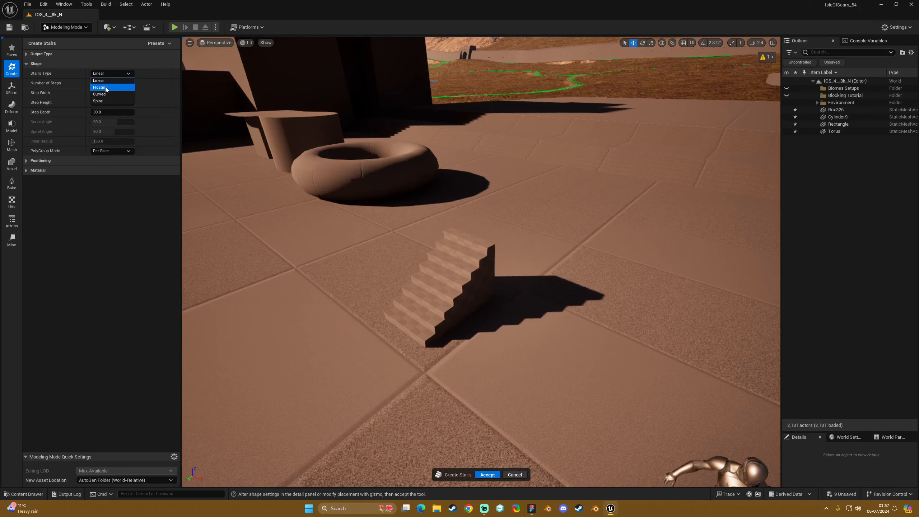
pyautogui.click(115, 88)
pyautogui.press('d')
pyautogui.moveTo(481, 261); pyautogui.dragTo(402, 267, button='right')
pyautogui.scroll(-5, 471, 281)
pyautogui.press('w')
pyautogui.press('d')
pyautogui.press('w')
pyautogui.press('s')
pyautogui.moveTo(323, 292); pyautogui.dragTo(356, 291, button='right')
pyautogui.press('a')
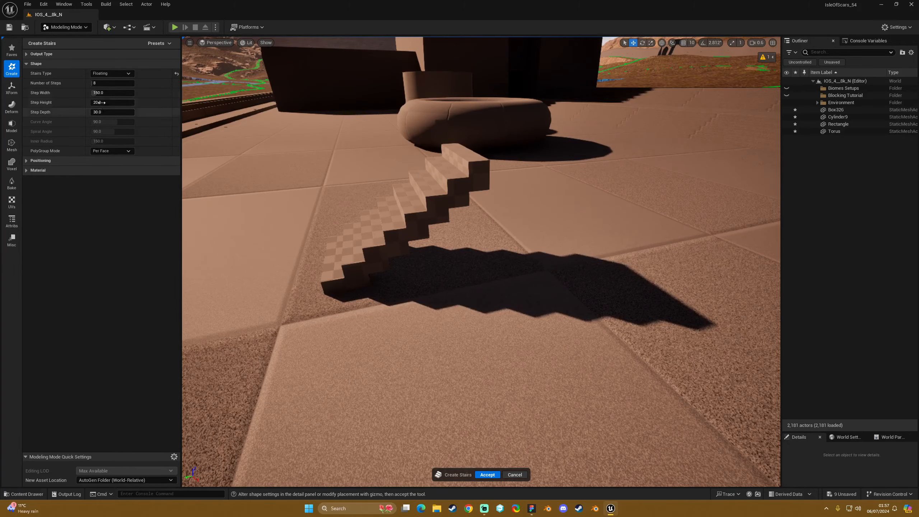
# Change the stairs type to Curved and inspect the curved flight from its inner side.
pyautogui.click(107, 73)
pyautogui.click(107, 91)
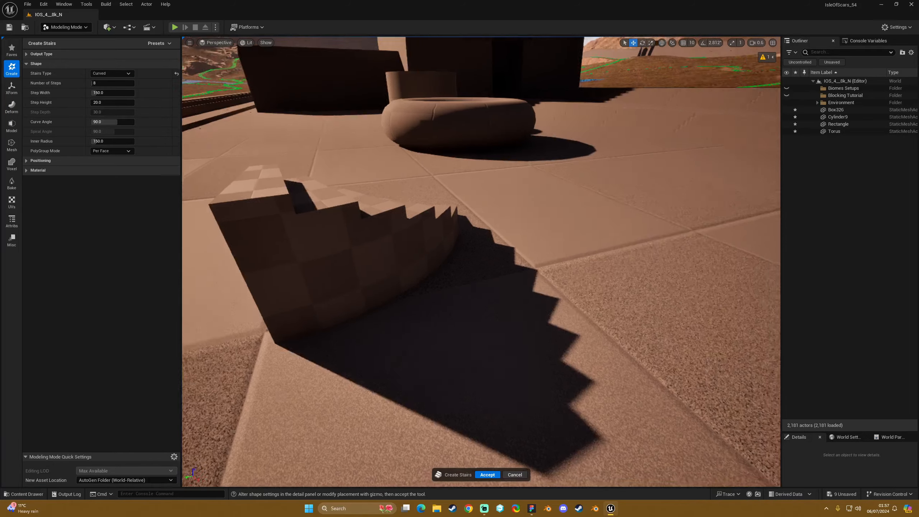
pyautogui.press('a')
pyautogui.moveTo(434, 289); pyautogui.dragTo(605, 291, button='right')
pyautogui.scroll(4, 481, 275)
pyautogui.press('w')
pyautogui.press('s')
pyautogui.scroll(-4, 481, 260)
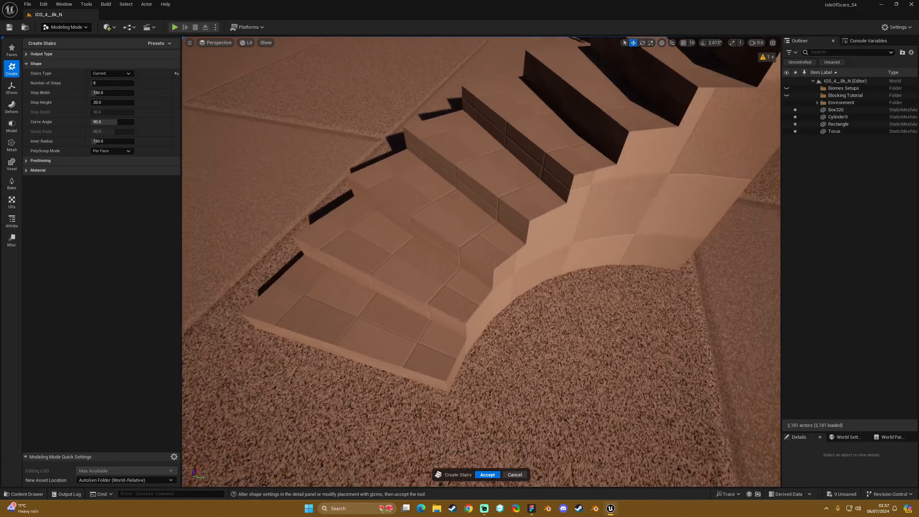
pyautogui.press('s')
pyautogui.moveTo(449, 205); pyautogui.dragTo(450, 194, button='right')
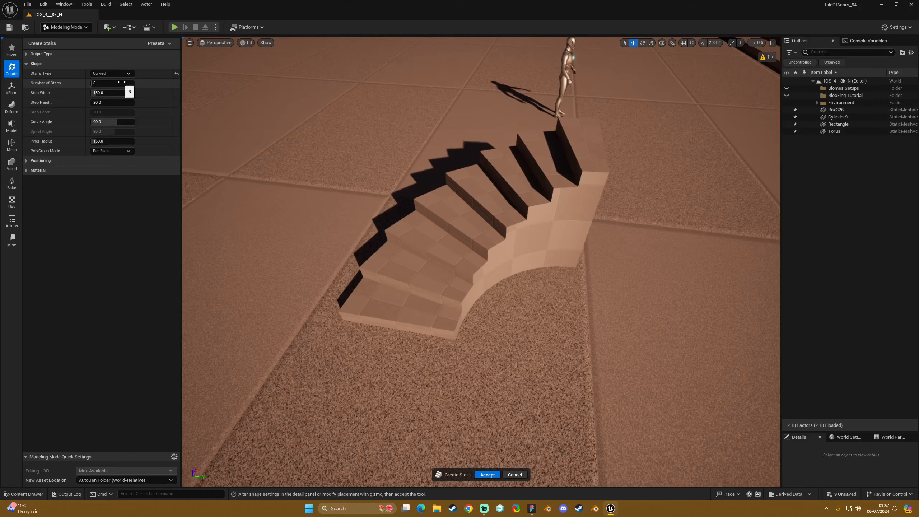
# Change the stairs type to Spiral and inspect the floating curved steps.
pyautogui.click(110, 73)
pyautogui.click(109, 97)
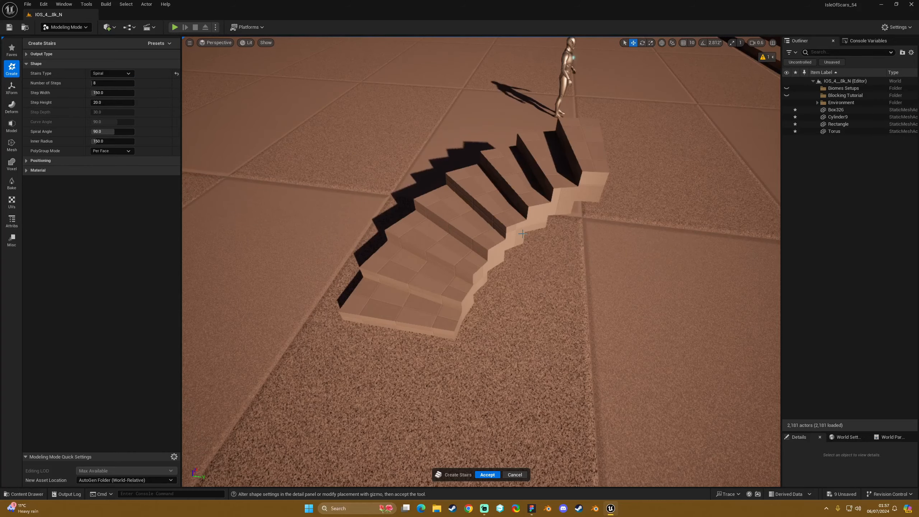
pyautogui.moveTo(522, 234); pyautogui.dragTo(564, 200, button='right')
pyautogui.press('w')
pyautogui.press('d')
pyautogui.press('d')
pyautogui.press('a')
pyautogui.press('a')
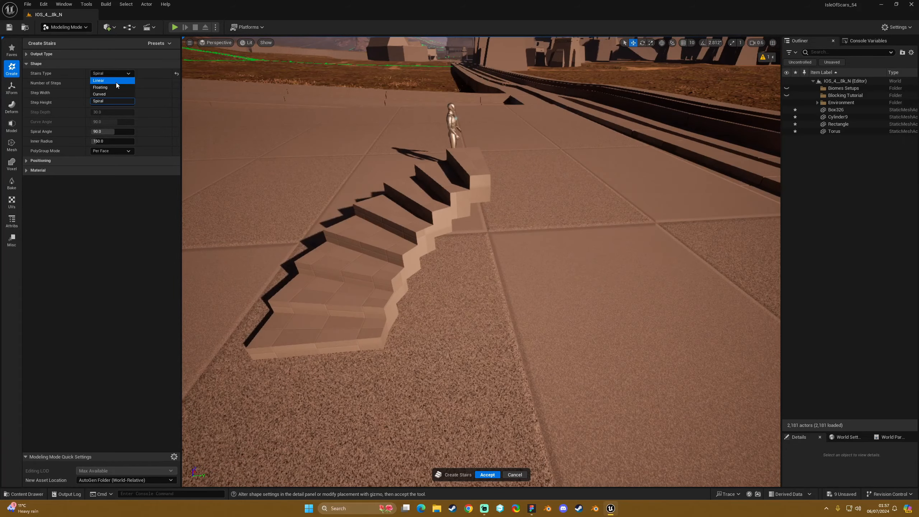
# Set the stairs type back to Linear and face the flight beside the torus.
pyautogui.click(117, 81)
pyautogui.moveTo(481, 253); pyautogui.dragTo(385, 271, button='right')
pyautogui.press('d')
pyautogui.press('w')
pyautogui.press('s')
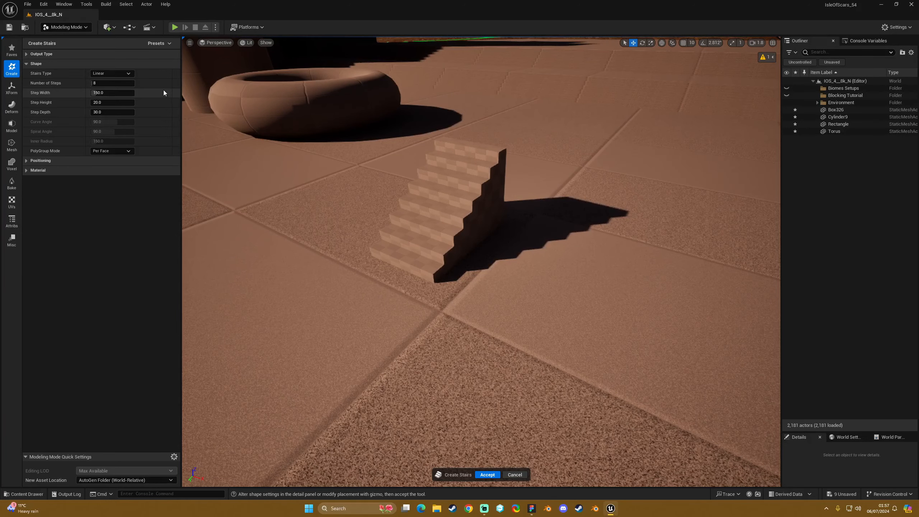
# Set the linear stairs' Number of Steps to 15 and widen Step Width to about 736.
pyautogui.moveTo(104, 83); pyautogui.dragTo(127, 83)
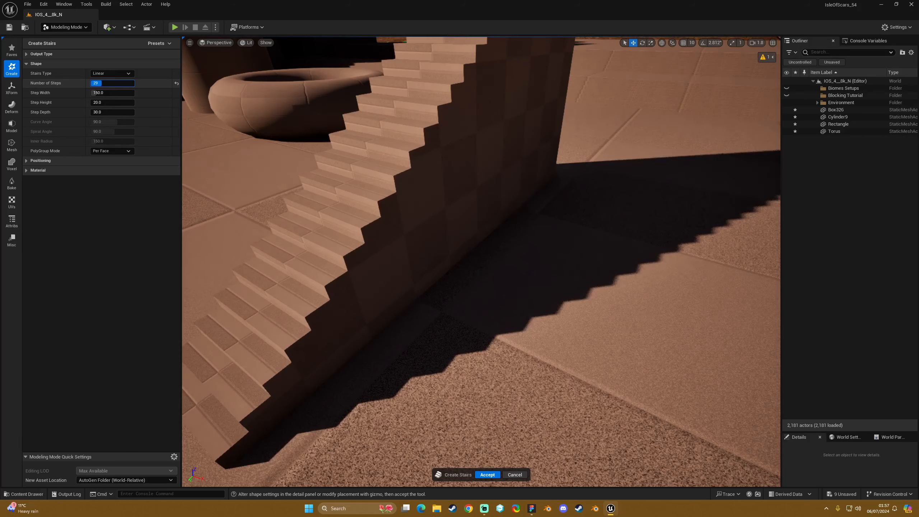
pyautogui.write('15')
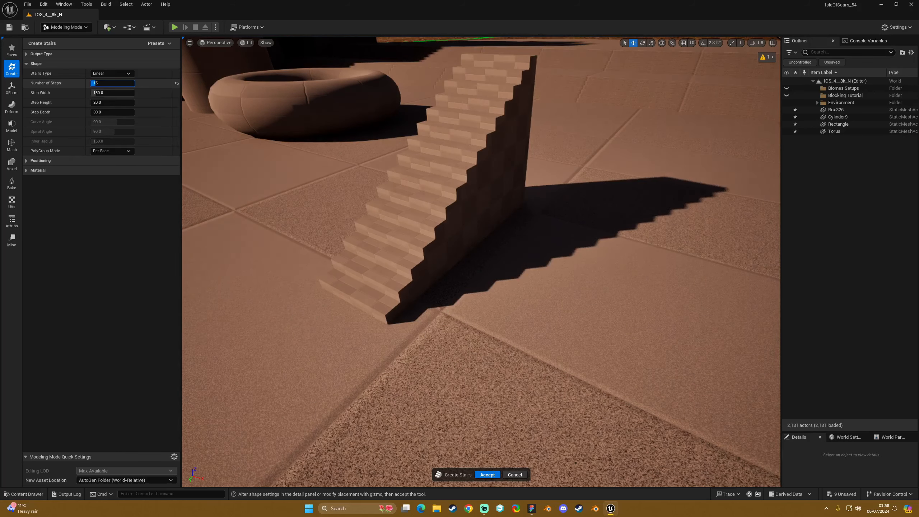
pyautogui.moveTo(105, 96)
pyautogui.mouseDown()
pyautogui.moveTo(155, 95)
pyautogui.moveTo(104, 104)
pyautogui.mouseUp()
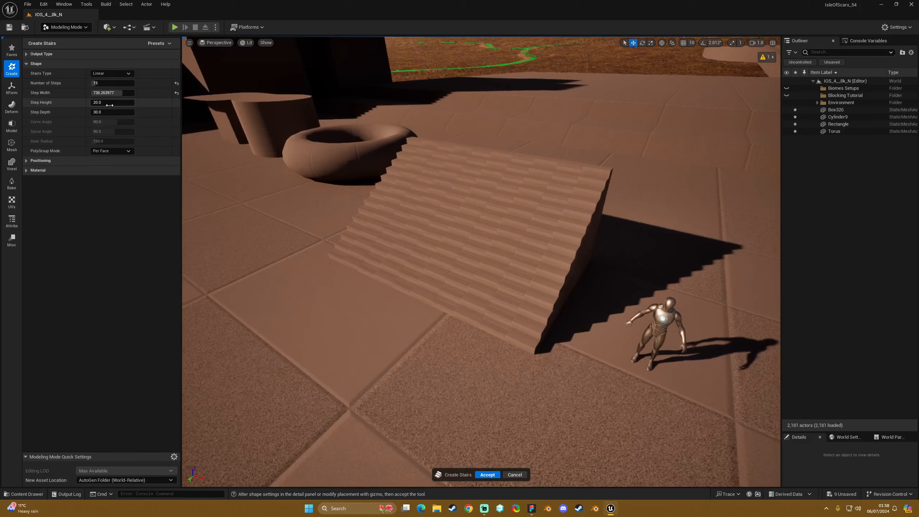
# Try a Step Height of about 44, reset it to the default, and compare the stairs with the mannequin.
pyautogui.moveTo(103, 103); pyautogui.dragTo(116, 103)
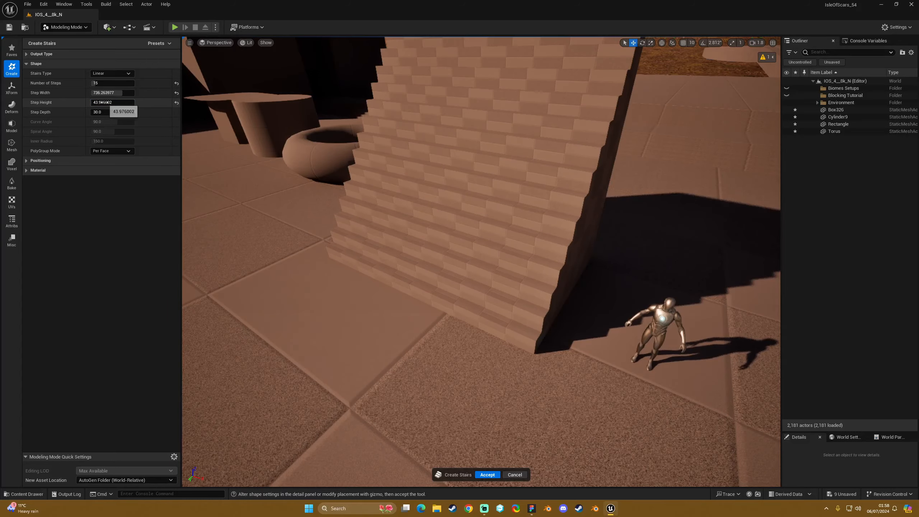
pyautogui.click(177, 103)
pyautogui.press('d')
pyautogui.moveTo(379, 188); pyautogui.dragTo(298, 139, button='right')
pyautogui.press('w')
pyautogui.press('s')
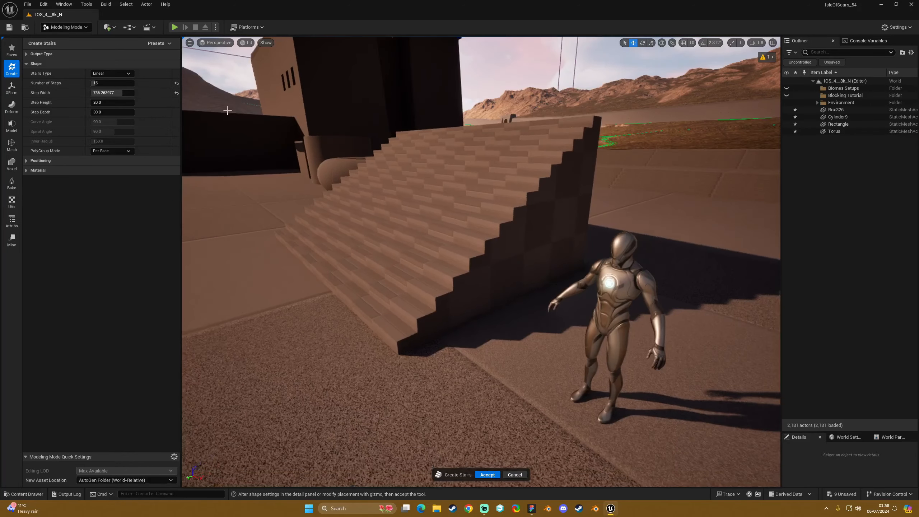
# Try a Step Height of 1 for the linear stairs, and set it to 25.
pyautogui.click(107, 103)
pyautogui.write('1')
pyautogui.press('Return')
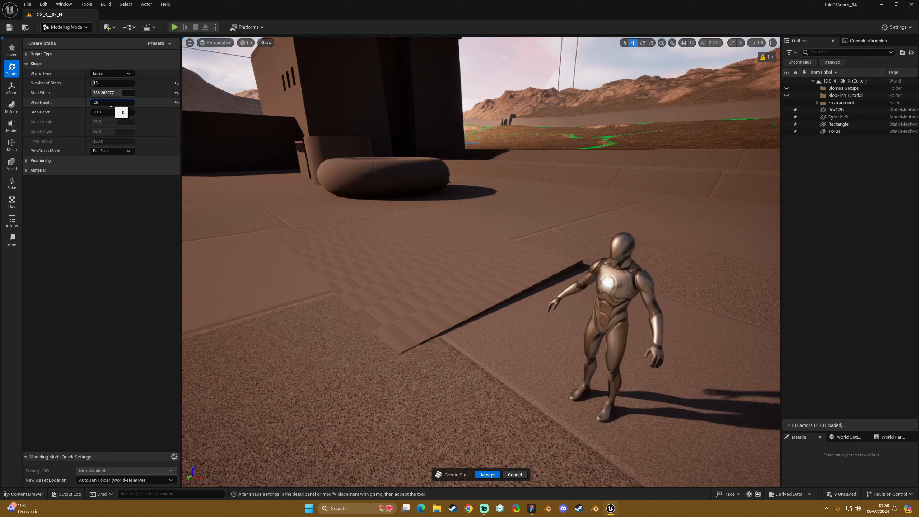
pyautogui.press('Return')
pyautogui.press('d')
pyautogui.moveTo(456, 221); pyautogui.dragTo(416, 219, button='right')
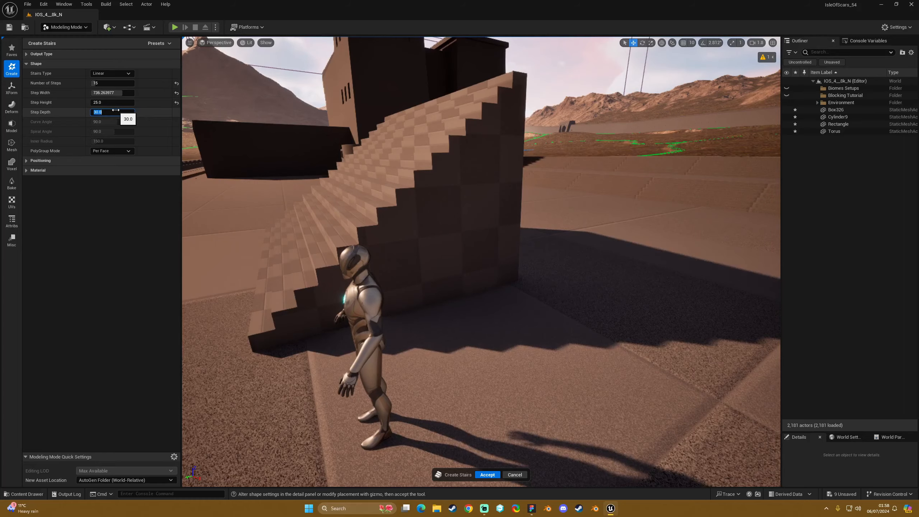
# Set the Step Depth to 35 and check the stairs' proportions against the mannequin.
pyautogui.click(115, 110)
pyautogui.write('35')
pyautogui.press('Return')
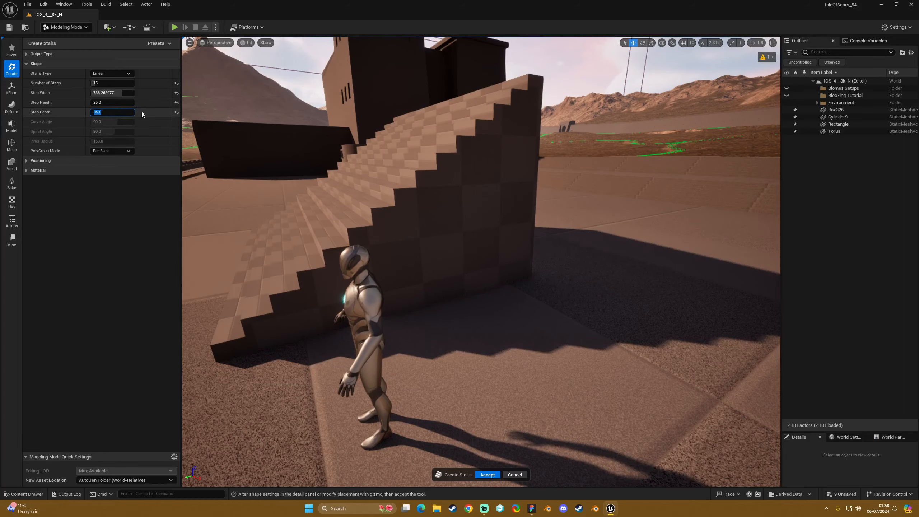
pyautogui.press('s')
pyautogui.moveTo(350, 217); pyautogui.dragTo(353, 216, button='right')
pyautogui.press('w')
pyautogui.press('s')
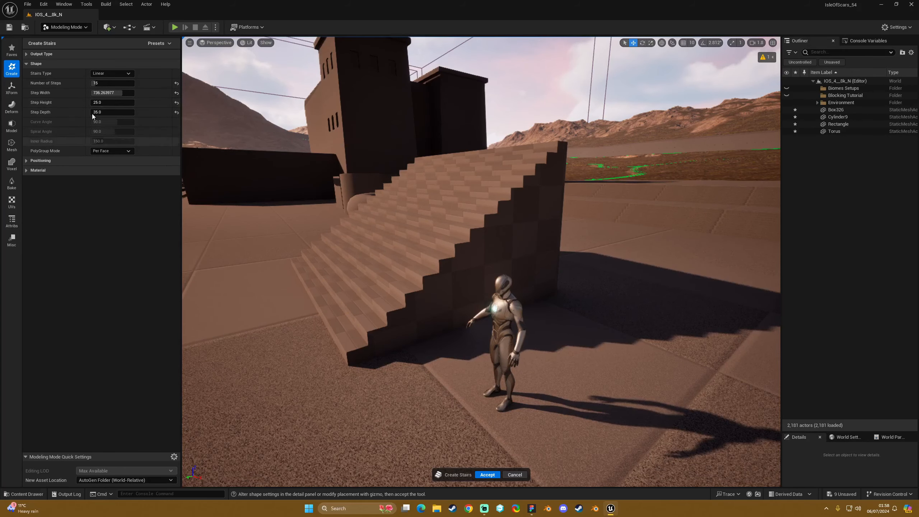
pyautogui.moveTo(333, 175); pyautogui.dragTo(365, 194, button='right')
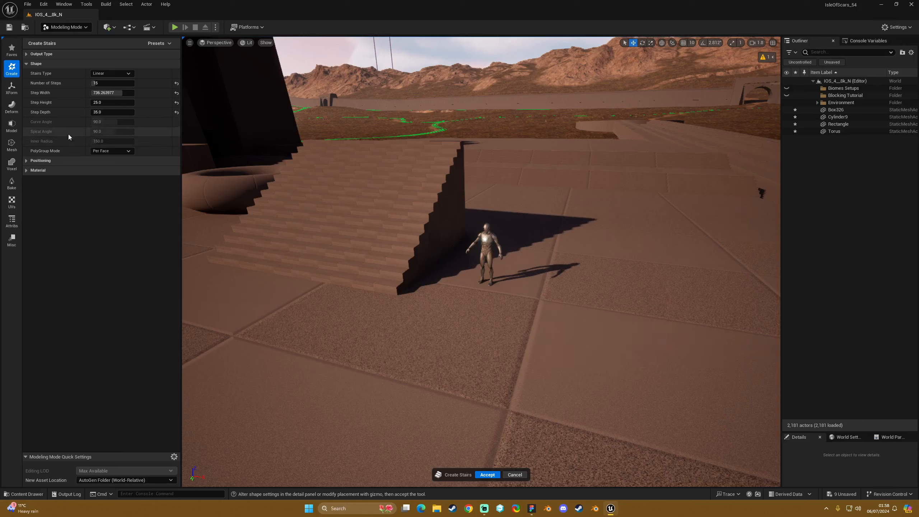
# Switch the widened stairs through the Floating and Curved types to Spiral and inspect the result.
pyautogui.click(96, 74)
pyautogui.click(107, 88)
pyautogui.click(111, 74)
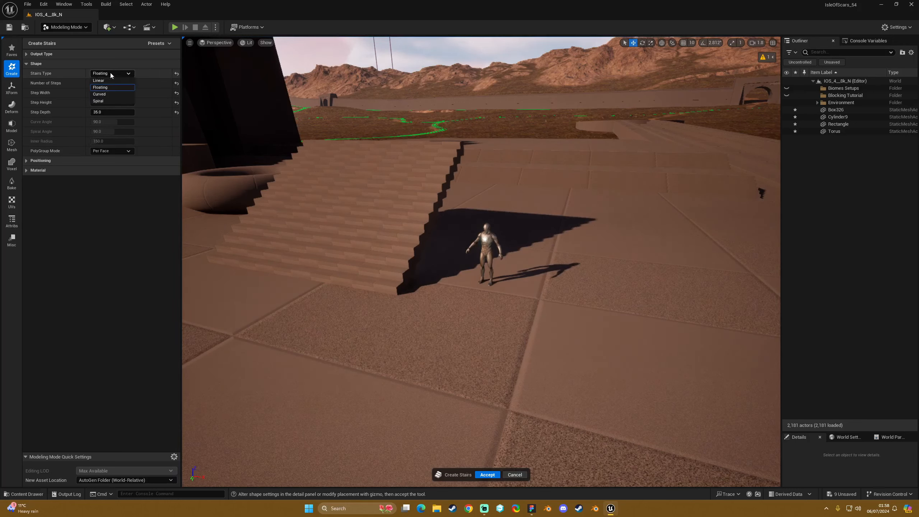
pyautogui.click(109, 94)
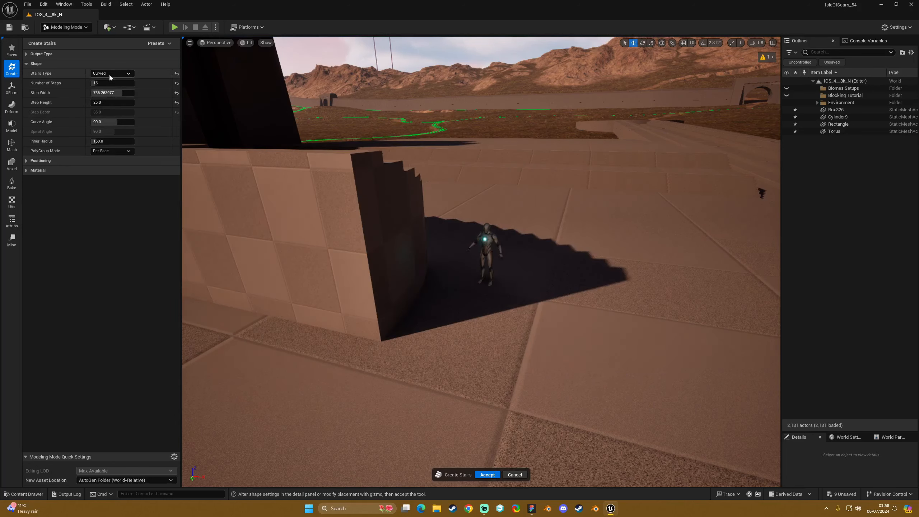
pyautogui.click(111, 73)
pyautogui.click(105, 100)
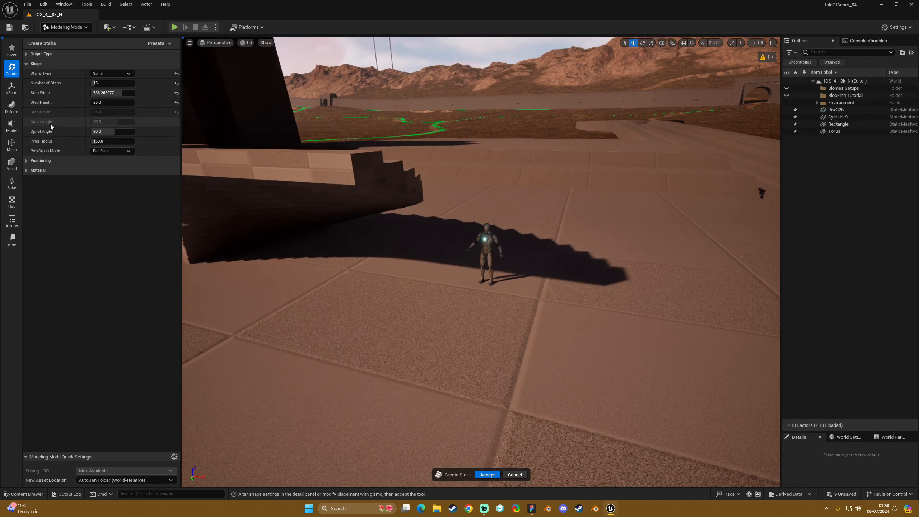
pyautogui.moveTo(201, 138); pyautogui.dragTo(201, 138, button='right')
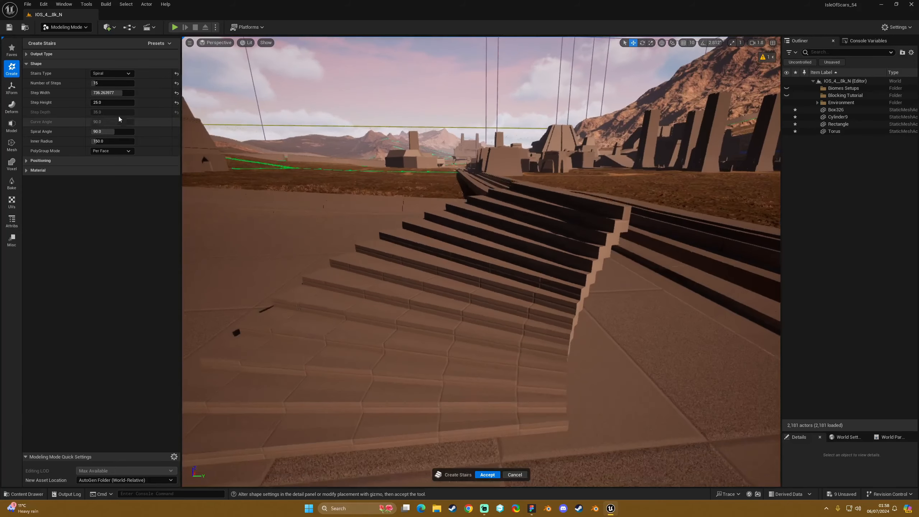
# Switch the stairs to Curved, try a Curve Angle of 360, and reset the angle to its default.
pyautogui.click(113, 73)
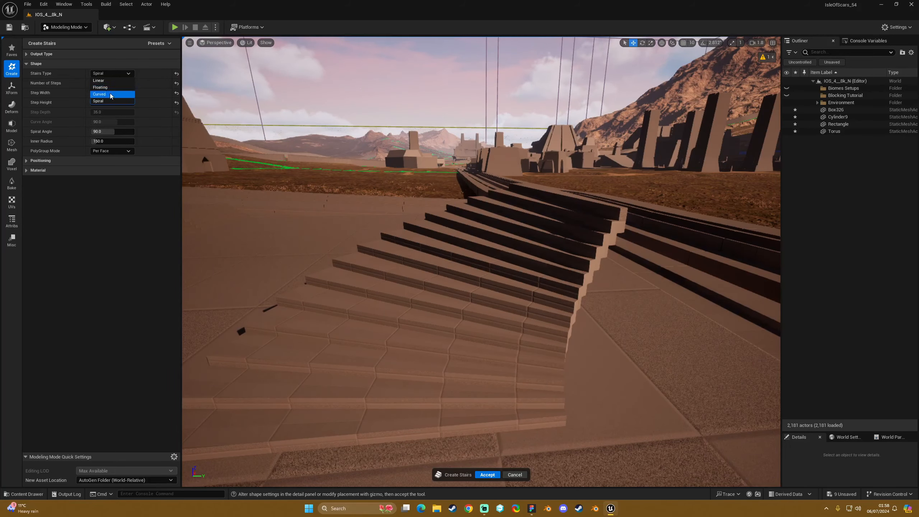
pyautogui.click(108, 94)
pyautogui.moveTo(114, 122); pyautogui.dragTo(134, 122)
pyautogui.moveTo(382, 185); pyautogui.dragTo(382, 185, button='right')
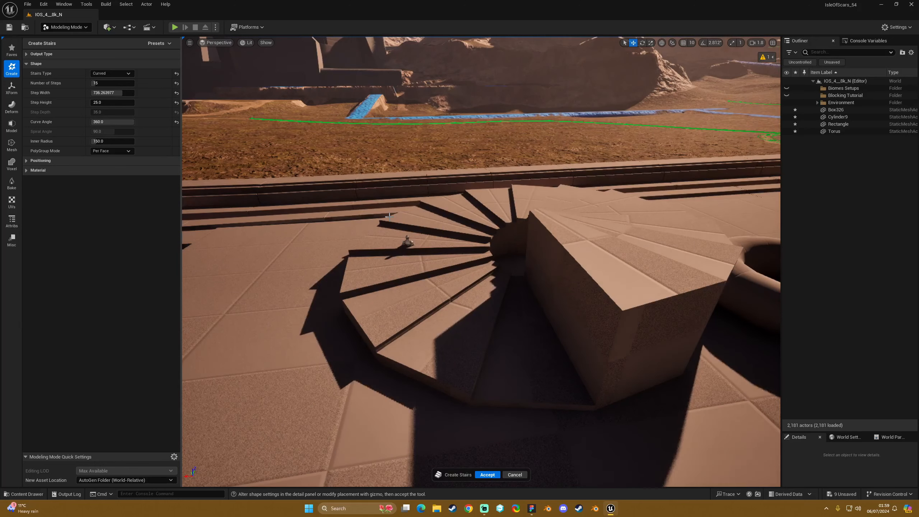
pyautogui.moveTo(133, 123)
pyautogui.mouseDown()
pyautogui.moveTo(125, 123)
pyautogui.moveTo(134, 123)
pyautogui.mouseUp()
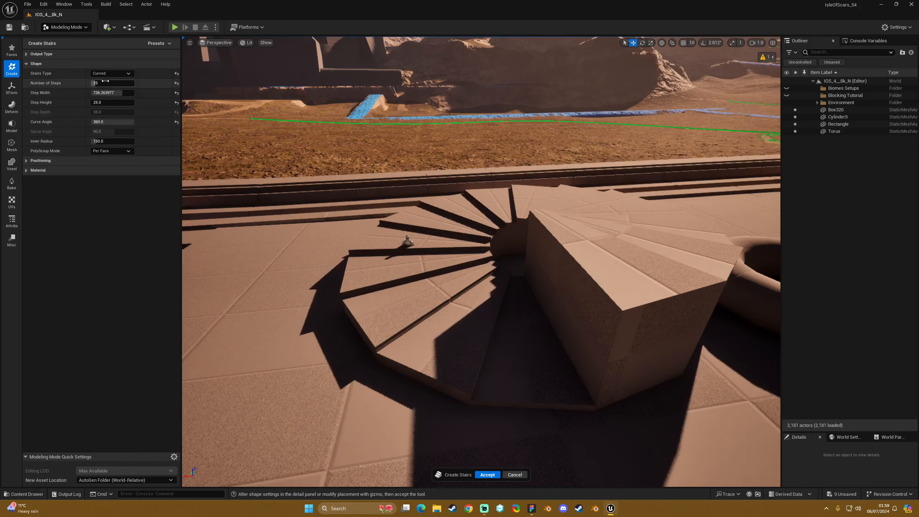
pyautogui.click(176, 122)
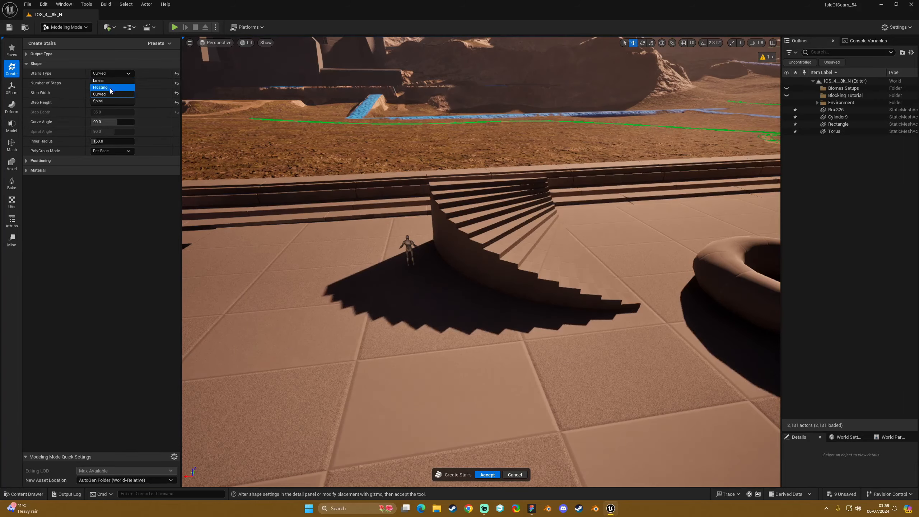
# Set the stairs type to Spiral with a Spiral Angle of 720 and inspect the overlapping turns.
pyautogui.click(110, 101)
pyautogui.moveTo(106, 132); pyautogui.dragTo(115, 133)
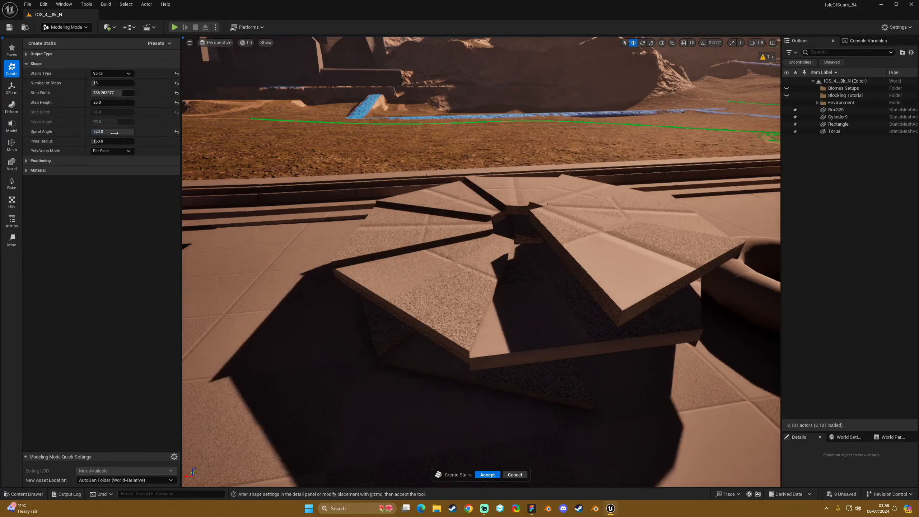
pyautogui.moveTo(476, 244); pyautogui.dragTo(456, 203, button='right')
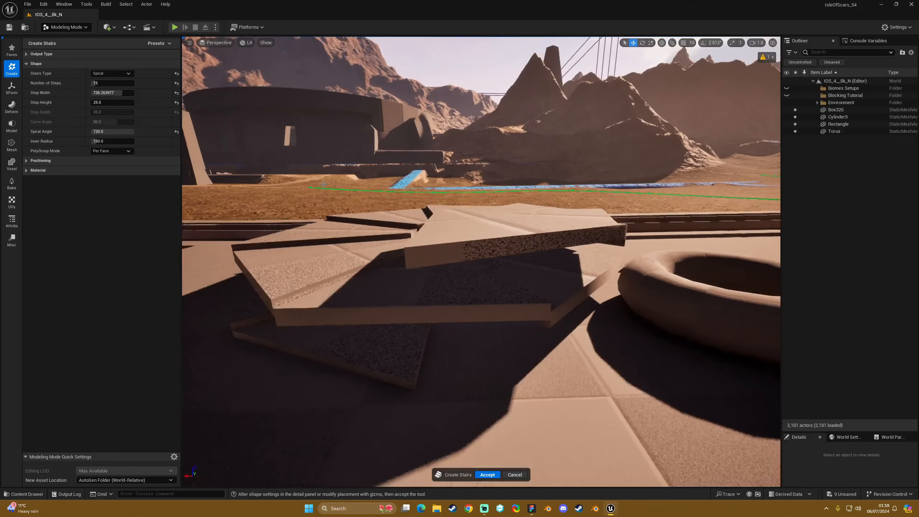
# Try a Step Height of about 193 on the spiral stairs and reset Step Width to 150.
pyautogui.moveTo(99, 102); pyautogui.dragTo(135, 102)
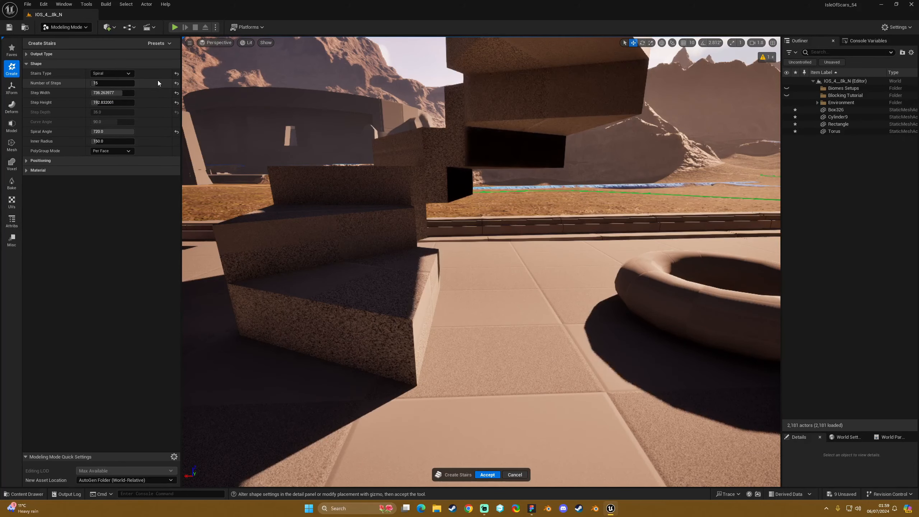
pyautogui.click(176, 93)
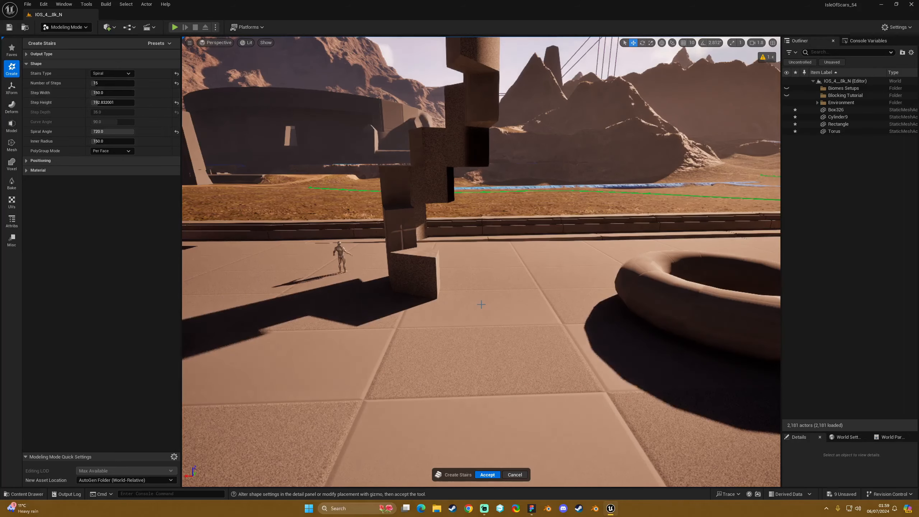
pyautogui.moveTo(249, 125); pyautogui.dragTo(285, 144, button='right')
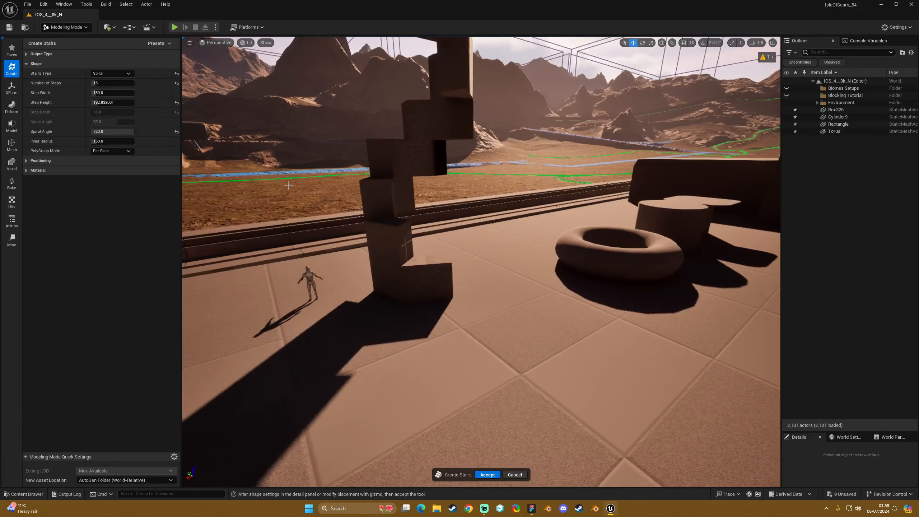
# Undo the last transform changes to the spiral stairs and view them from another angle.
pyautogui.hotkey('ctrl', 'z')
pyautogui.hotkey('ctrl', 'z')
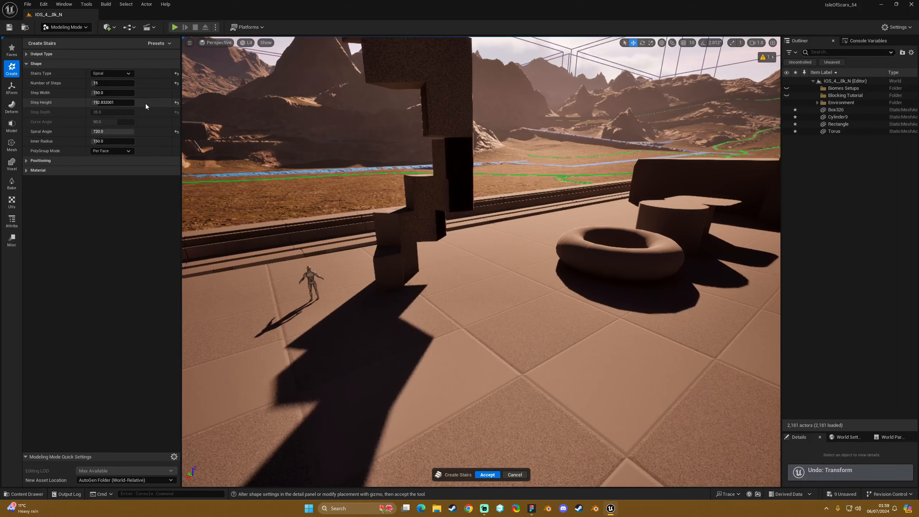
pyautogui.click(450, 307)
pyautogui.moveTo(451, 308); pyautogui.dragTo(553, 319, button='right')
pyautogui.press('a')
# Set the spiral stairs to 60 steps, with a Step Width of about 502 and a Step Height of 10.
pyautogui.moveTo(100, 102); pyautogui.dragTo(161, 93)
pyautogui.moveTo(108, 83); pyautogui.dragTo(115, 101)
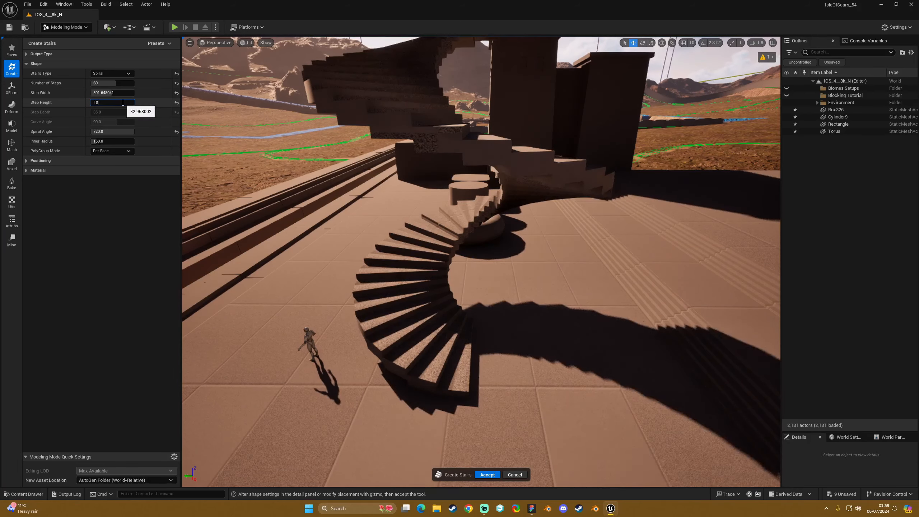
pyautogui.press('Return')
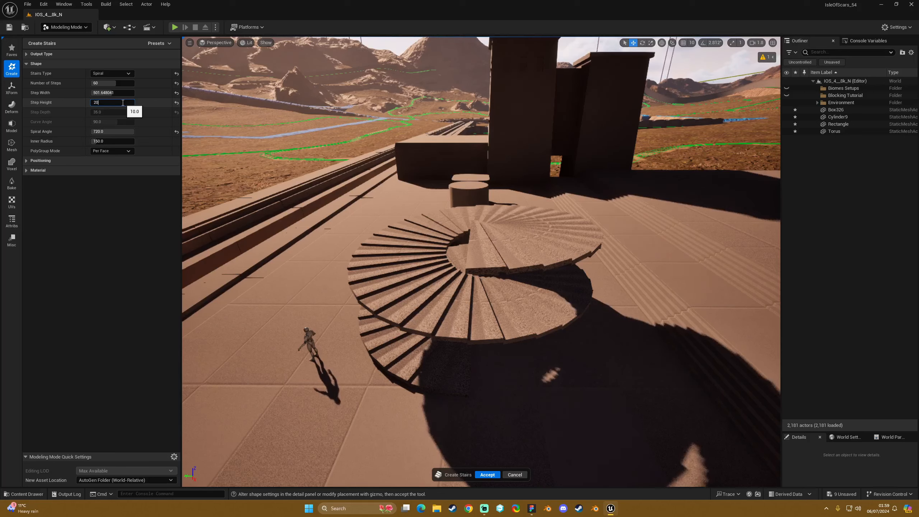
# Set the spiral stairs' Step Height to 15 and Step Width to 200 after trying a height of 20.
pyautogui.press('Return')
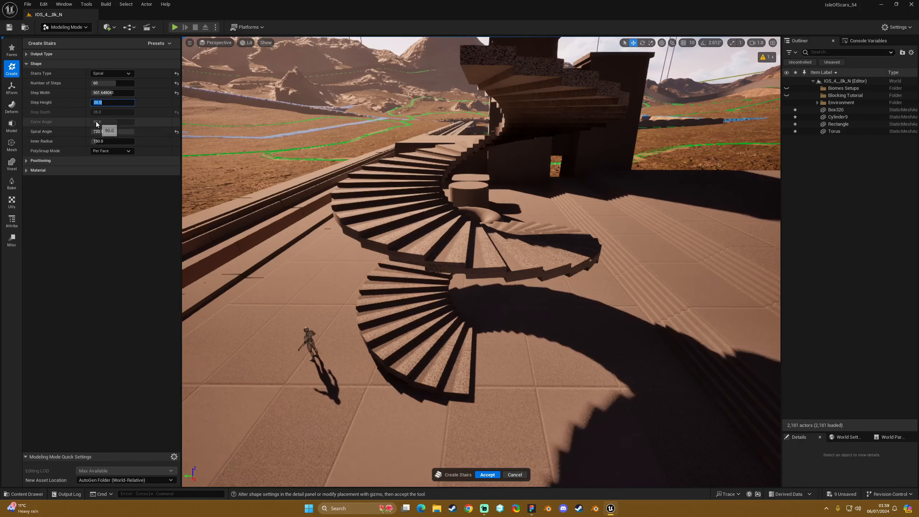
pyautogui.write('15')
pyautogui.press('Return')
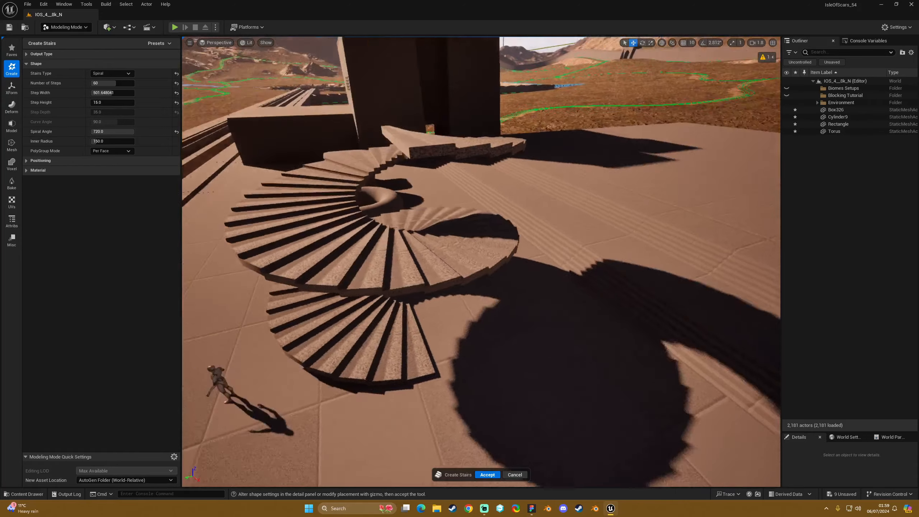
pyautogui.moveTo(481, 261); pyautogui.dragTo(543, 264, button='right')
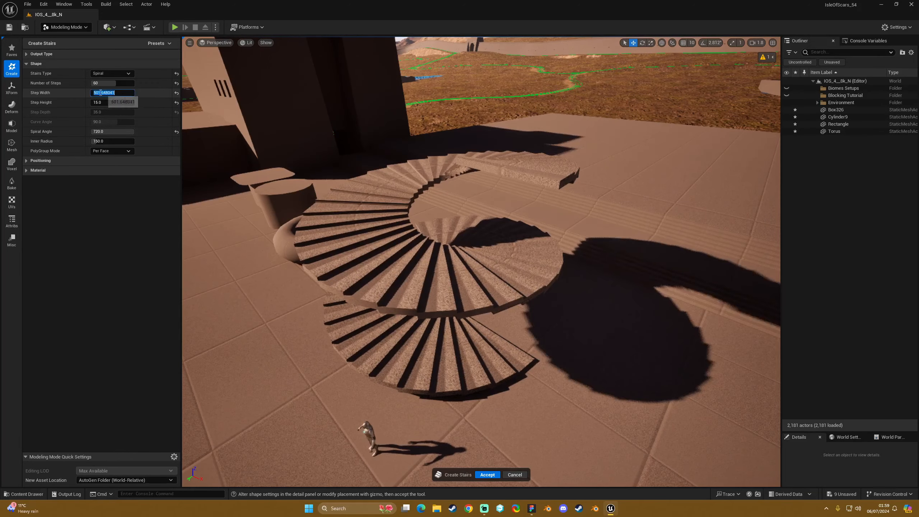
pyautogui.write('200')
pyautogui.press('Return')
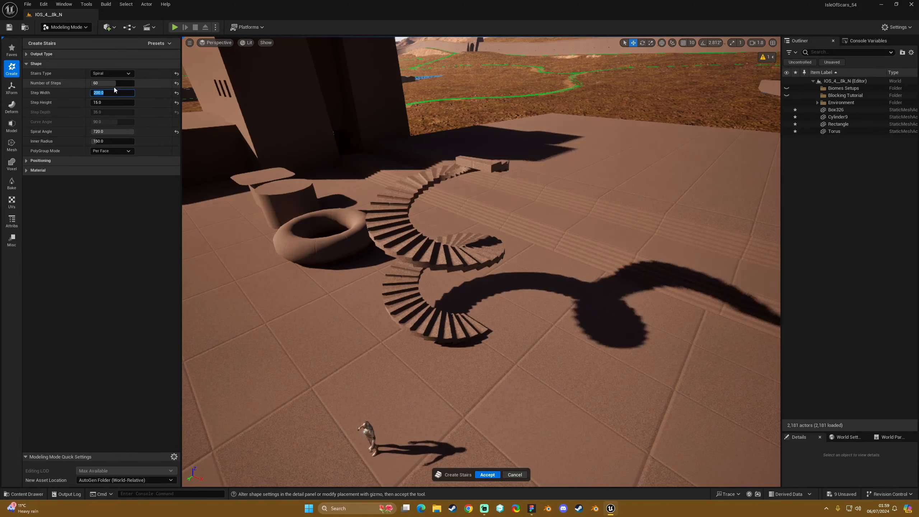
# Accept the spiral stairs into the level beside the torus.
pyautogui.moveTo(517, 284); pyautogui.dragTo(571, 290, button='right')
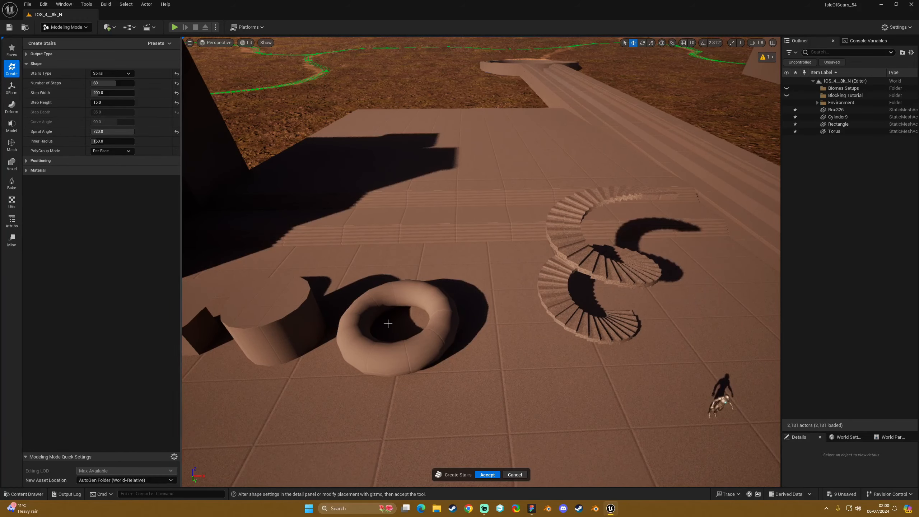
pyautogui.moveTo(445, 296); pyautogui.dragTo(480, 313, button='right')
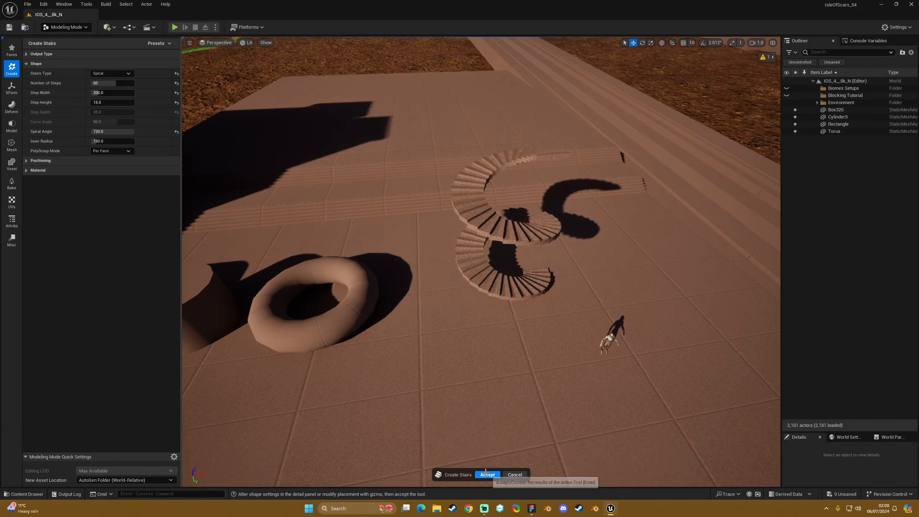
pyautogui.click(486, 473)
pyautogui.moveTo(524, 272); pyautogui.dragTo(479, 275)
pyautogui.moveTo(478, 275); pyautogui.dragTo(505, 274, button='right')
pyautogui.press('Escape')
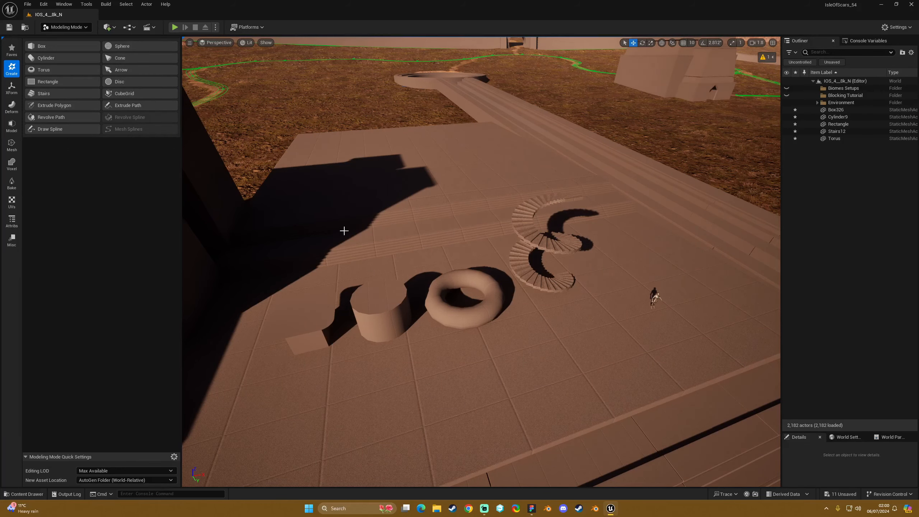
# Start the Sphere tool and place a sphere on the floor between the spiral stairs and the mannequin.
pyautogui.press('w')
pyautogui.moveTo(344, 230); pyautogui.dragTo(306, 248, button='right')
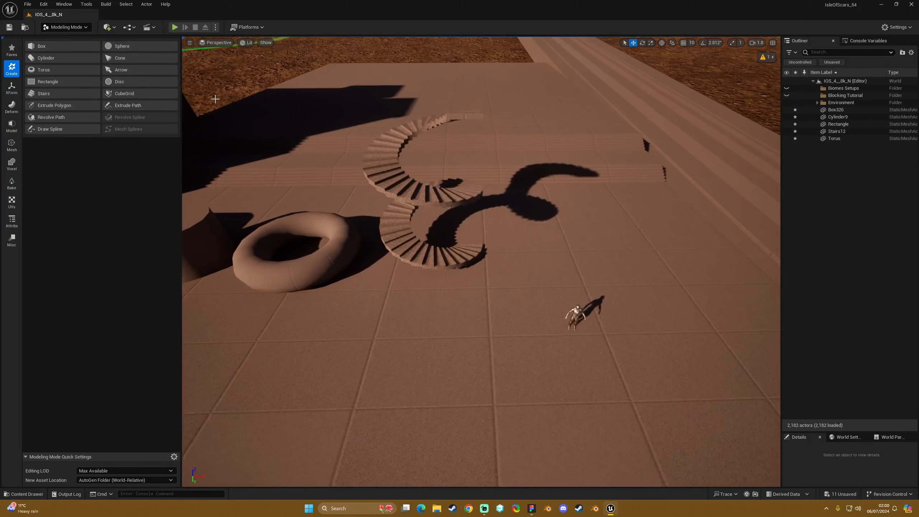
pyautogui.click(126, 49)
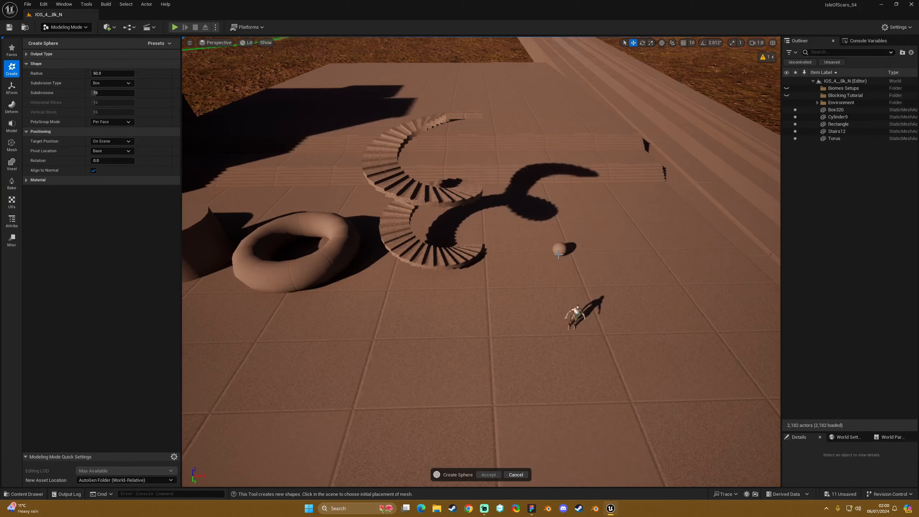
pyautogui.press('w')
pyautogui.moveTo(558, 254); pyautogui.dragTo(584, 255, button='right')
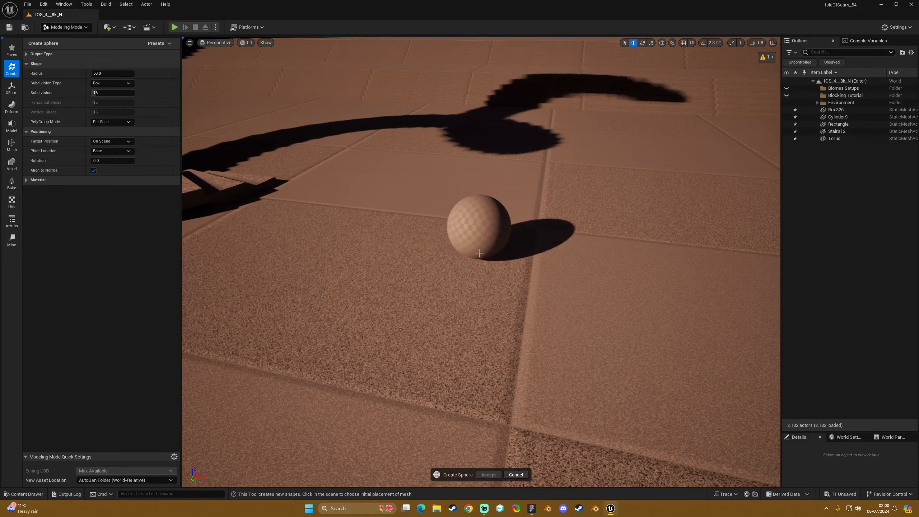
pyautogui.click(479, 253)
pyautogui.moveTo(478, 253)
pyautogui.mouseDown(button='right')
pyautogui.moveTo(479, 235)
pyautogui.moveTo(499, 229)
pyautogui.moveTo(478, 235)
pyautogui.mouseUp(button='right')
# Enlarge the placed sphere to a Radius of about 202 and view its size against the mannequin.
pyautogui.press('w')
pyautogui.press('s')
pyautogui.moveTo(109, 73); pyautogui.dragTo(136, 73)
pyautogui.press('s')
pyautogui.moveTo(583, 263)
pyautogui.mouseDown(button='right')
pyautogui.moveTo(573, 254)
pyautogui.moveTo(590, 250)
pyautogui.mouseUp(button='right')
pyautogui.press('w')
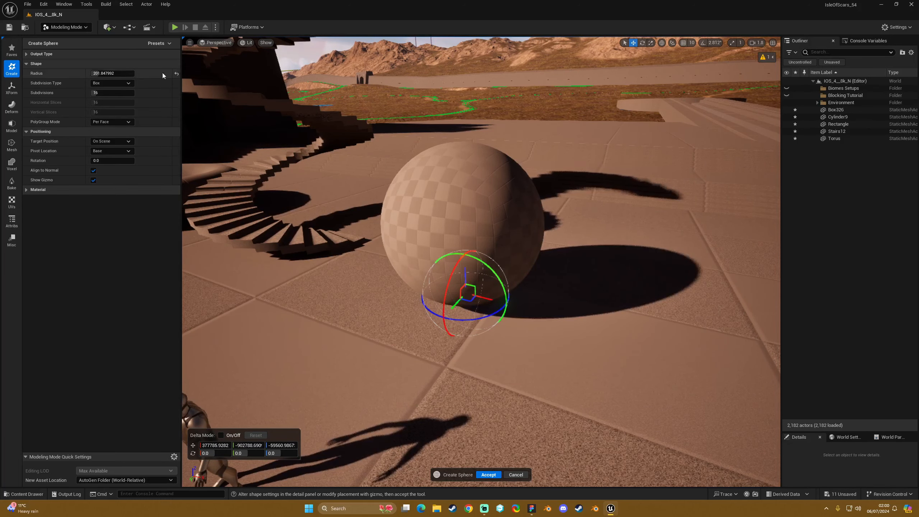
# Try the Lat Long Subdivision Type on the sphere and return it to Box.
pyautogui.click(116, 84)
pyautogui.click(116, 90)
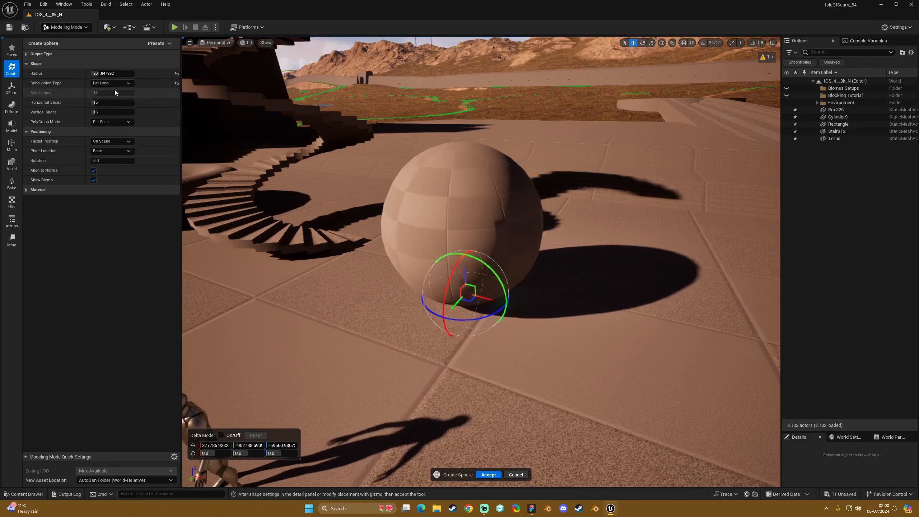
pyautogui.click(118, 84)
pyautogui.click(115, 96)
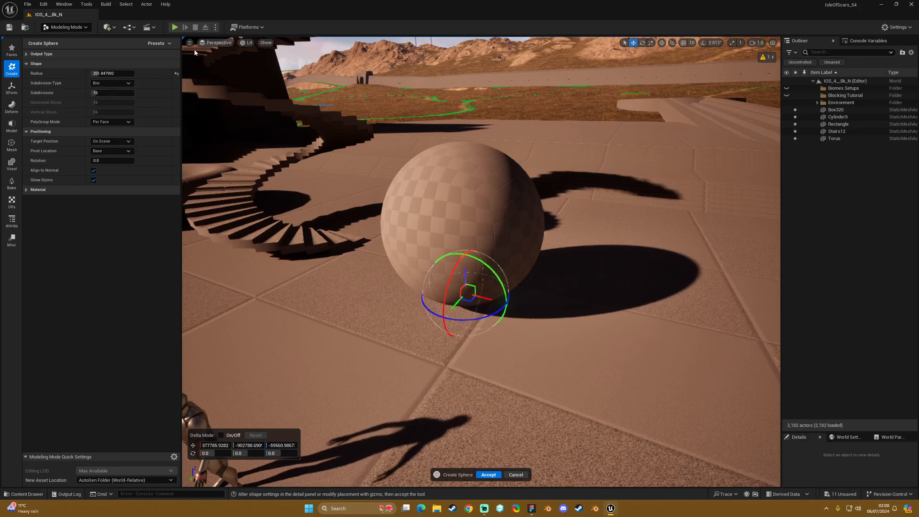
# Display the viewport in Wireframe and switch the sphere to Lat Long subdivision to examine its topology.
pyautogui.click(249, 43)
pyautogui.click(270, 90)
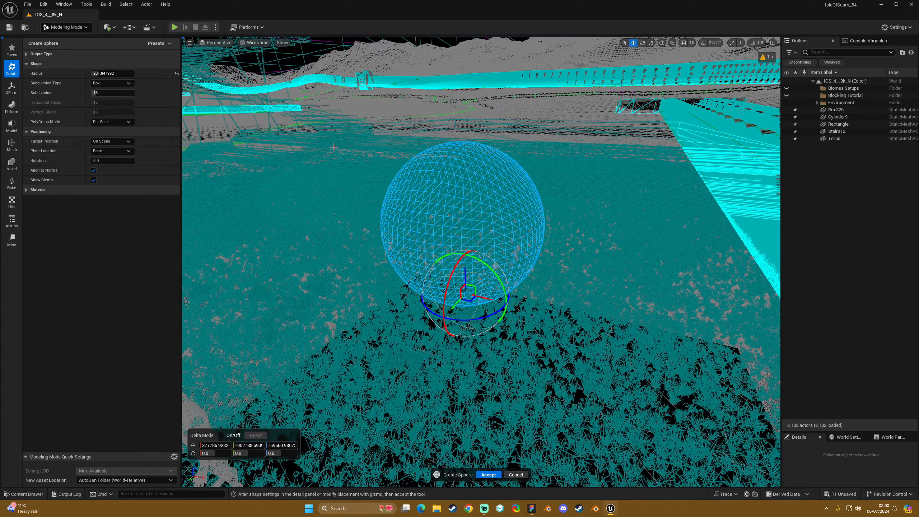
pyautogui.click(110, 91)
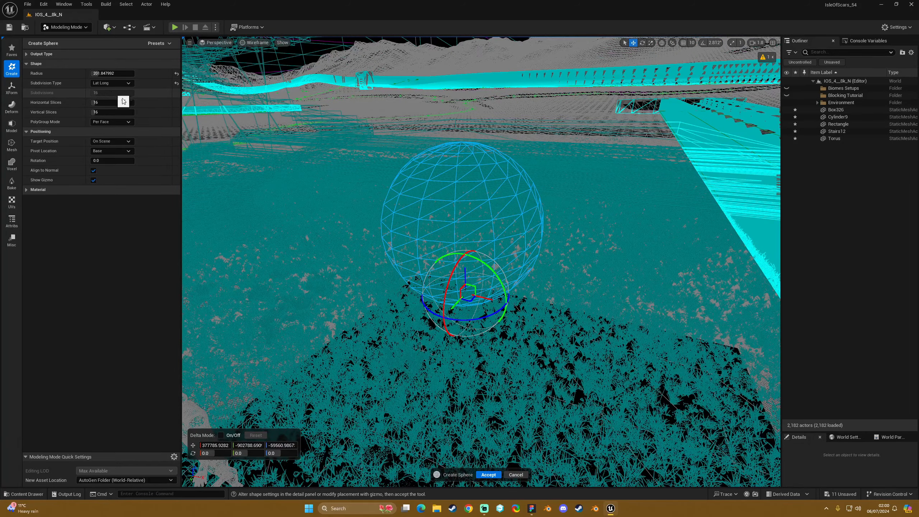
pyautogui.press('a')
pyautogui.moveTo(481, 261); pyautogui.dragTo(514, 253, button='right')
pyautogui.press('d')
pyautogui.press('s')
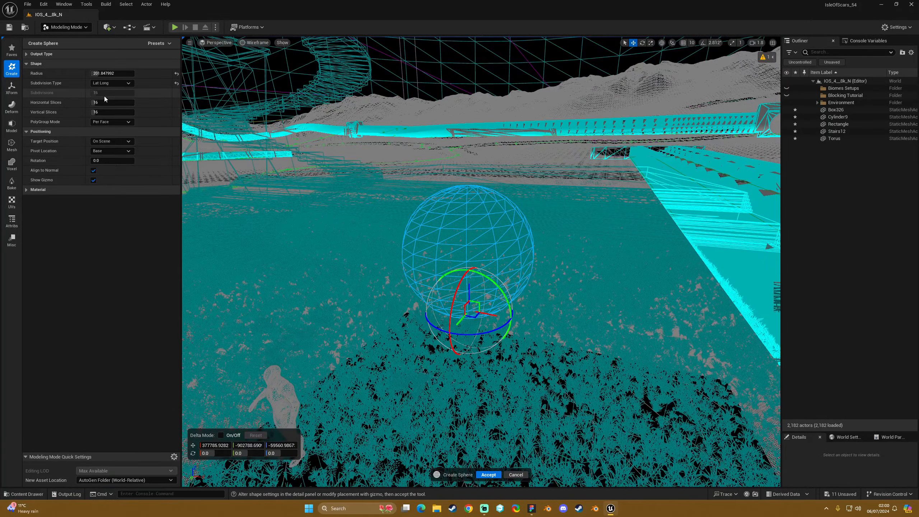
# Return the sphere to Box subdivision, examine its wireframe, and restore the Lit view mode.
pyautogui.click(118, 85)
pyautogui.click(115, 97)
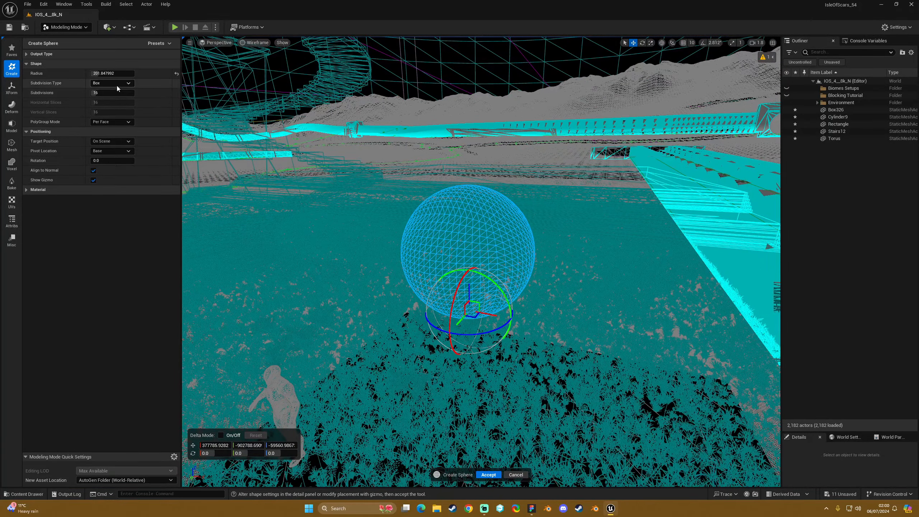
pyautogui.press('w')
pyautogui.moveTo(481, 254)
pyautogui.mouseDown(button='right')
pyautogui.moveTo(460, 249)
pyautogui.moveTo(452, 259)
pyautogui.moveTo(465, 252)
pyautogui.mouseUp(button='right')
pyautogui.press('s')
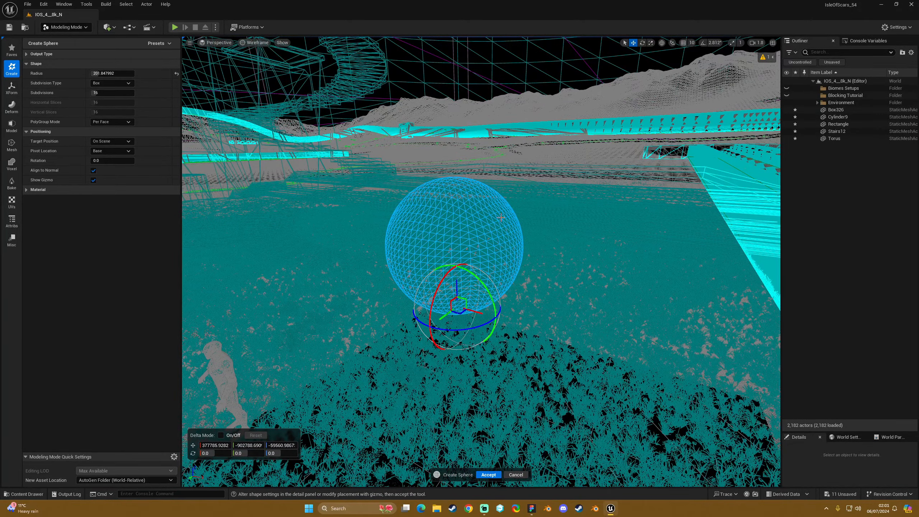
pyautogui.click(258, 43)
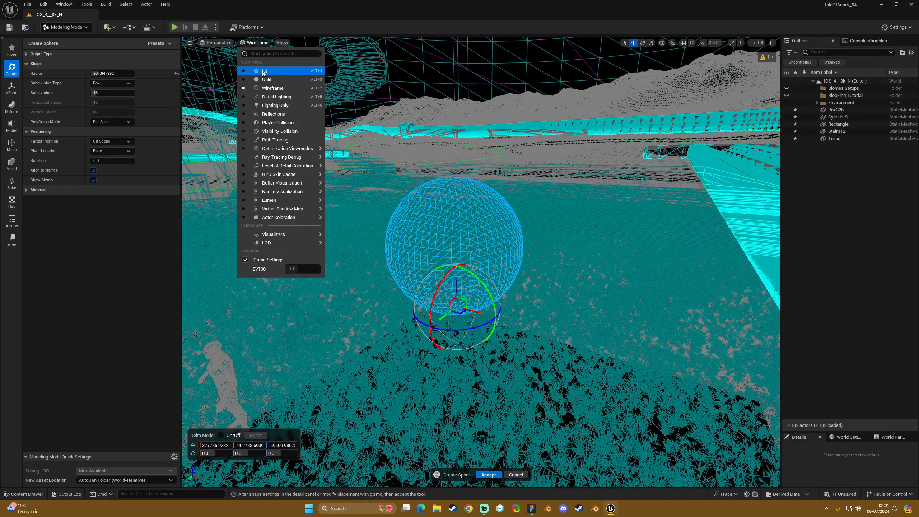
pyautogui.click(264, 71)
# Try lower and higher Subdivisions counts on the Box sphere and reset the value to default.
pyautogui.moveTo(98, 93); pyautogui.dragTo(104, 93)
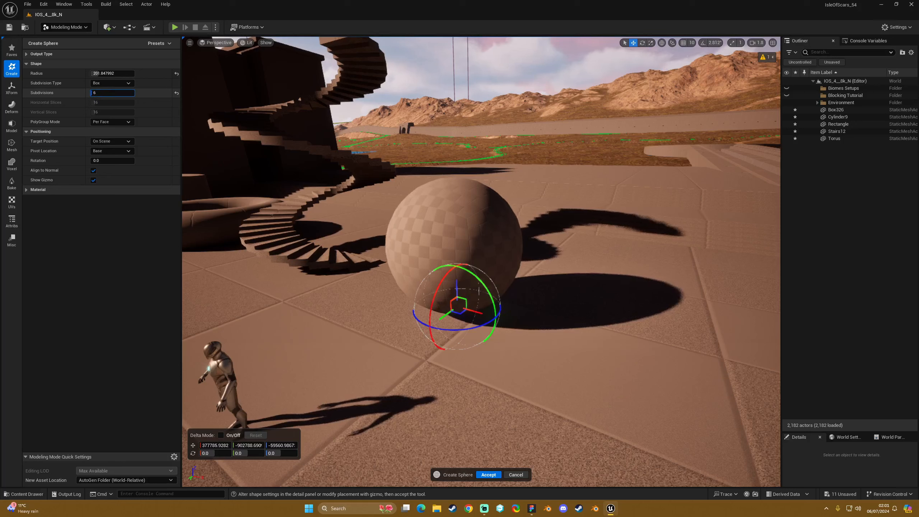
pyautogui.moveTo(93, 93); pyautogui.dragTo(113, 93)
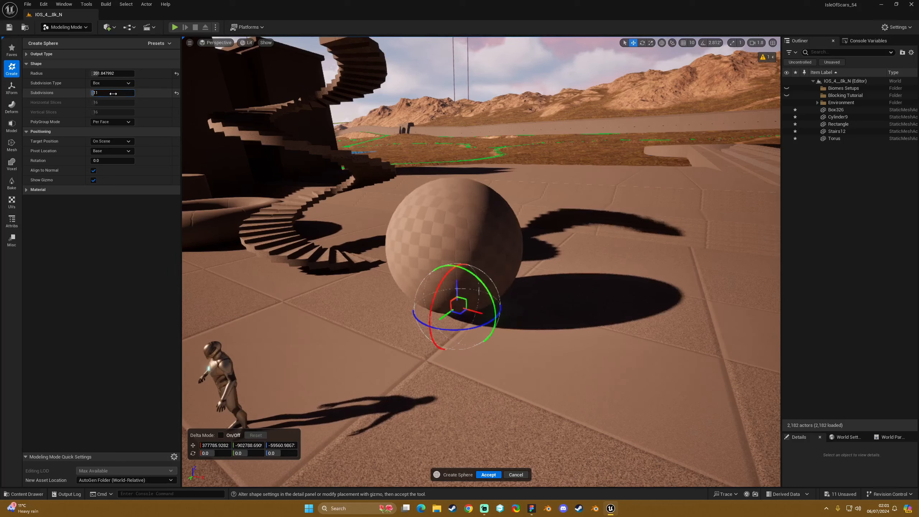
pyautogui.click(176, 93)
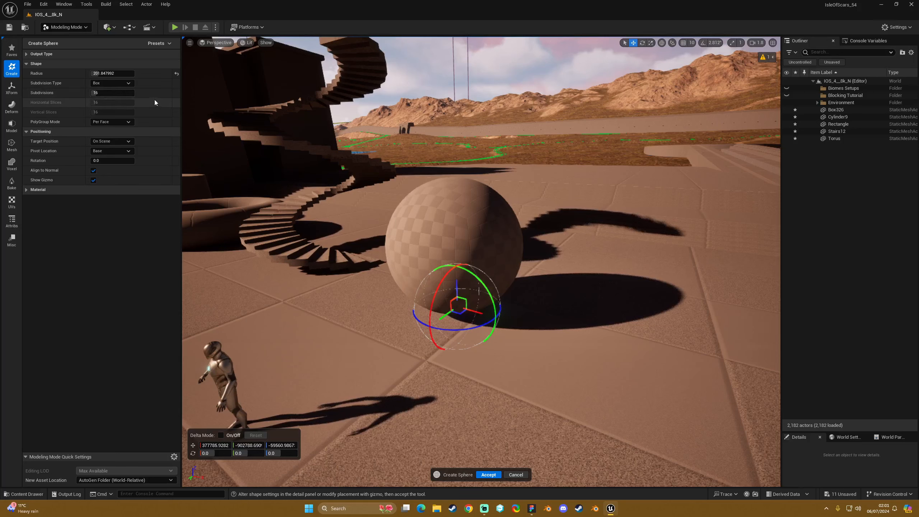
# Switch the sphere to Lat Long, try fewer Horizontal Slices and 4 Vertical Slices, and reset the Horizontal Slices.
pyautogui.click(127, 83)
pyautogui.click(121, 91)
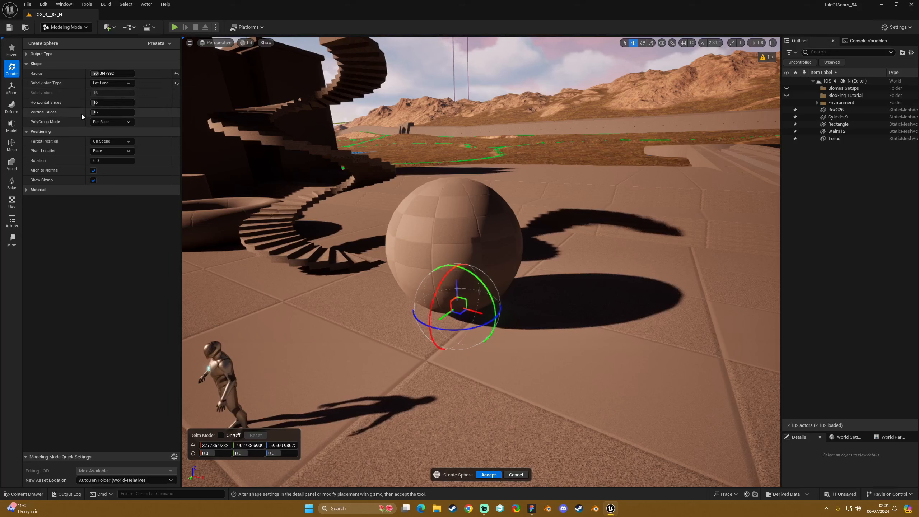
pyautogui.moveTo(105, 103)
pyautogui.mouseDown()
pyautogui.moveTo(93, 103)
pyautogui.moveTo(116, 113)
pyautogui.moveTo(90, 113)
pyautogui.mouseUp()
pyautogui.click(177, 103)
# Inspect the sphere with 4 Vertical Slices from several angles and reset the Vertical Slices to default.
pyautogui.press('w')
pyautogui.moveTo(392, 251); pyautogui.dragTo(883, 283, button='right')
pyautogui.scroll(-3, 392, 251)
pyautogui.press('s')
pyautogui.scroll(4, 392, 251)
pyautogui.press('w')
pyautogui.press('s')
pyautogui.press('a')
pyautogui.press('w')
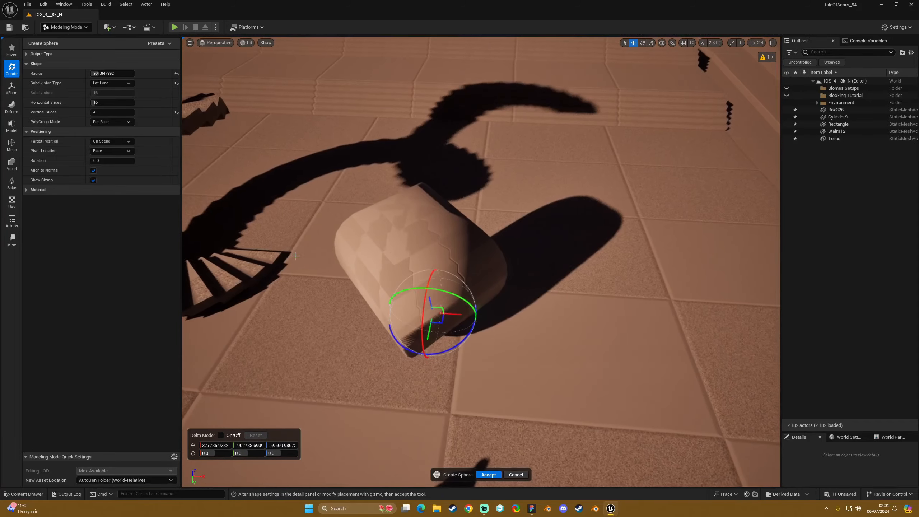
pyautogui.click(177, 112)
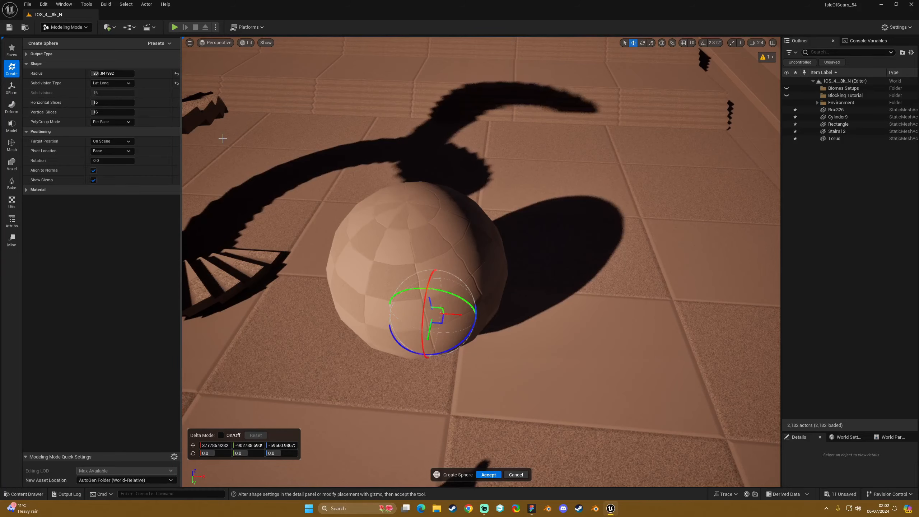
# Set the sphere's Subdivision Type back to Box and its Radius to 200.
pyautogui.moveTo(235, 160); pyautogui.dragTo(209, 143, button='right')
pyautogui.press('s')
pyautogui.click(108, 83)
pyautogui.click(114, 91)
pyautogui.press('w')
pyautogui.press('d')
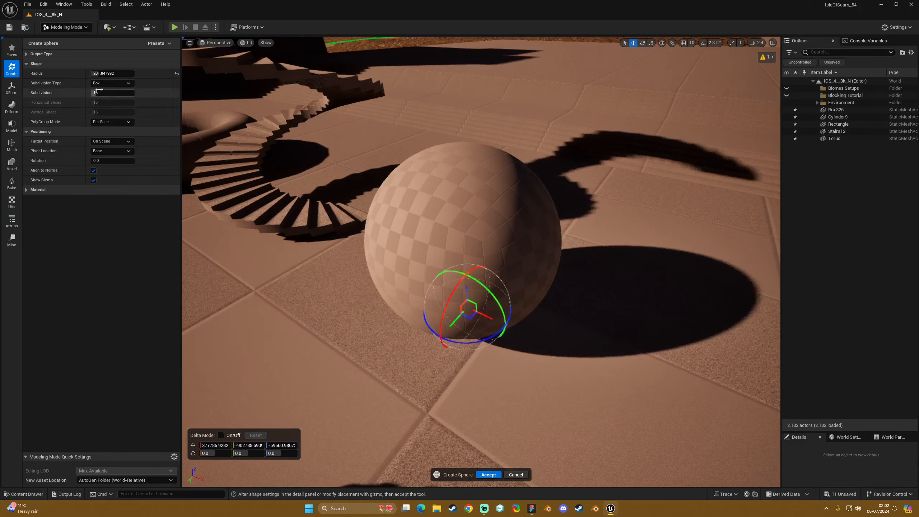
pyautogui.click(99, 74)
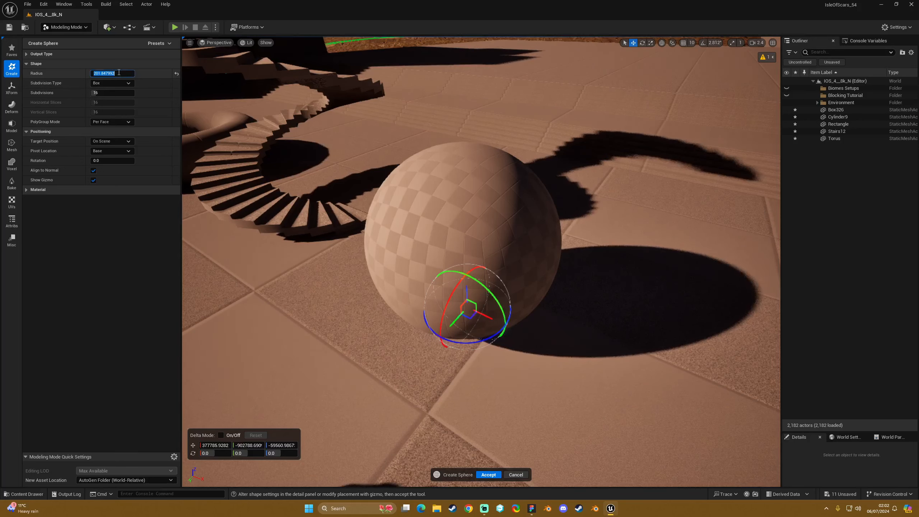
pyautogui.write('200')
pyautogui.press('Return')
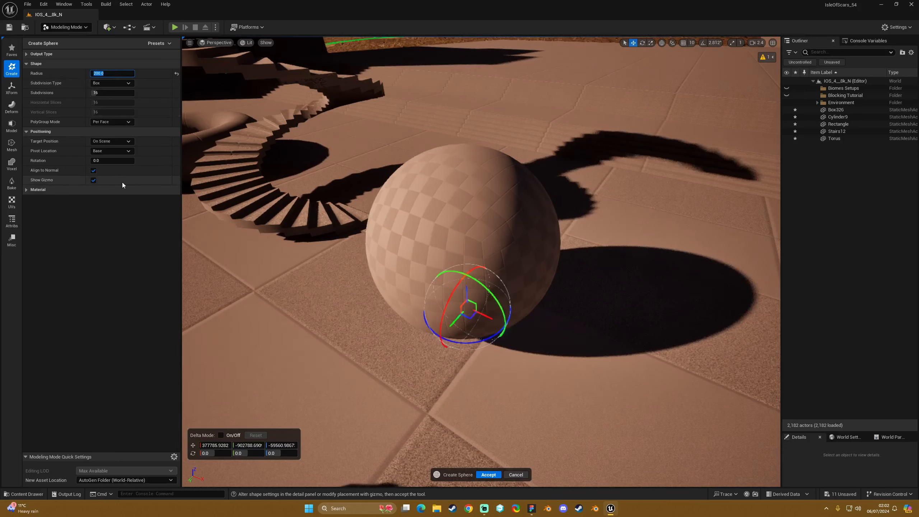
# Review the sphere's Output Type options, keep Static Mesh, and accept the sphere.
pyautogui.click(24, 132)
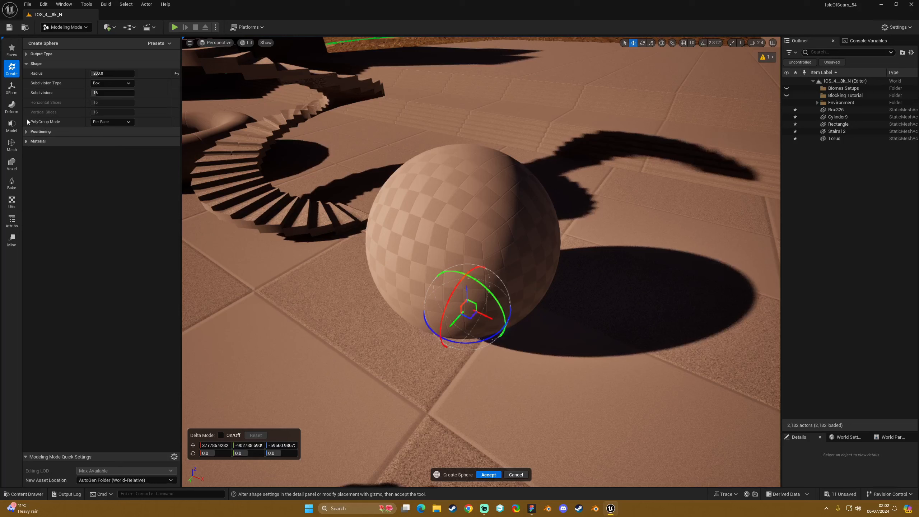
pyautogui.click(32, 55)
pyautogui.click(92, 64)
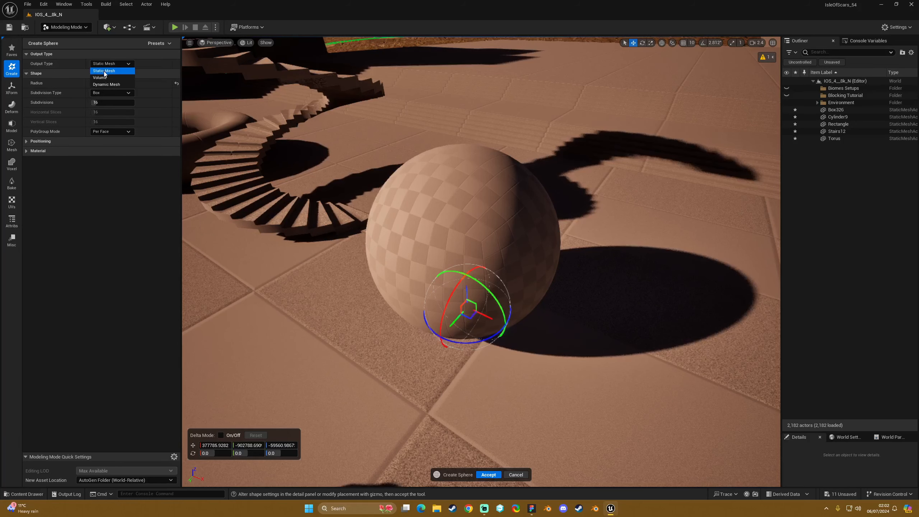
pyautogui.click(28, 55)
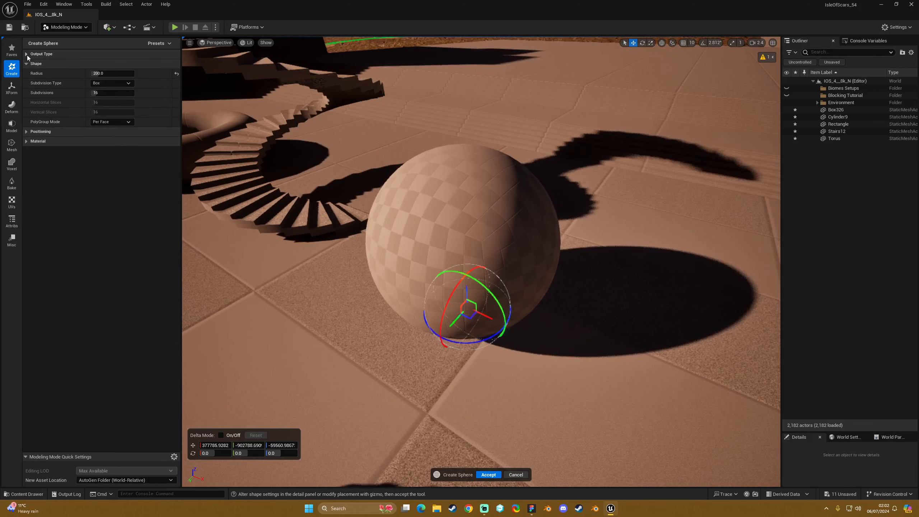
pyautogui.click(489, 475)
# Start the Cone tool and place a cone on the floor beside the sphere.
pyautogui.moveTo(505, 340); pyautogui.dragTo(506, 326, button='right')
pyautogui.click(120, 58)
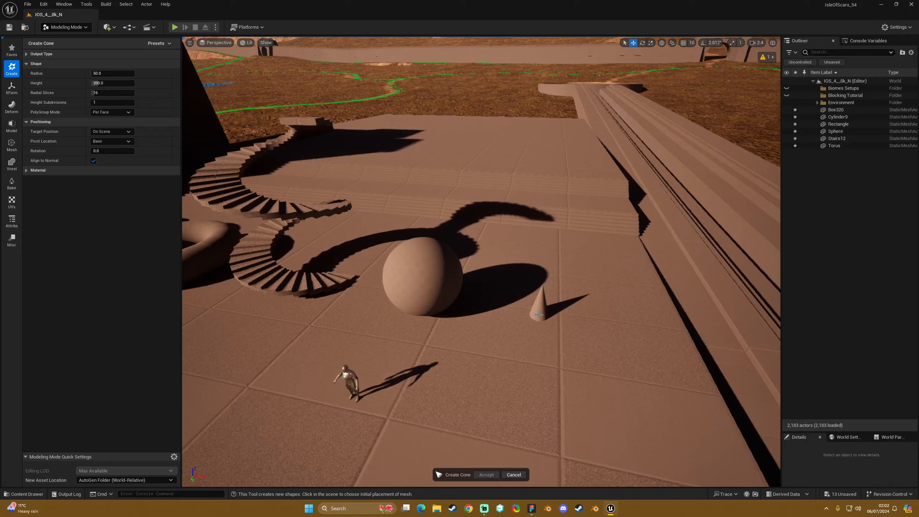
pyautogui.click(534, 314)
pyautogui.moveTo(578, 326); pyautogui.dragTo(550, 298, button='right')
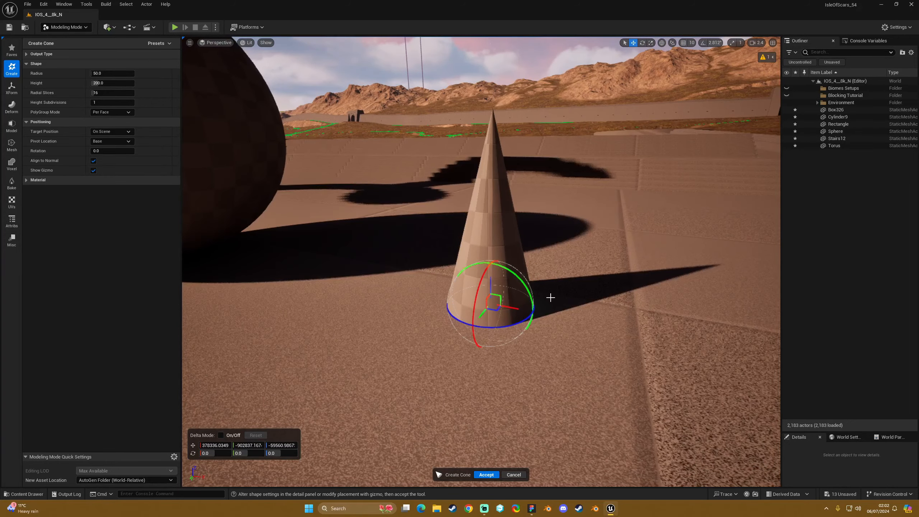
# Set the cone's Radius to about 138, Height to about 448, Radial Slices to 49 and Height Subdivisions to 67.
pyautogui.moveTo(101, 73); pyautogui.dragTo(106, 73)
pyautogui.moveTo(100, 83); pyautogui.dragTo(110, 83)
pyautogui.moveTo(470, 290); pyautogui.dragTo(485, 304, button='right')
pyautogui.moveTo(98, 93); pyautogui.dragTo(109, 93)
pyautogui.moveTo(96, 103); pyautogui.dragTo(119, 103)
# Using the Wireframe view, reduce the cone to 3 Radial Slices and 7 Height Subdivisions, and return to Lit.
pyautogui.click(247, 43)
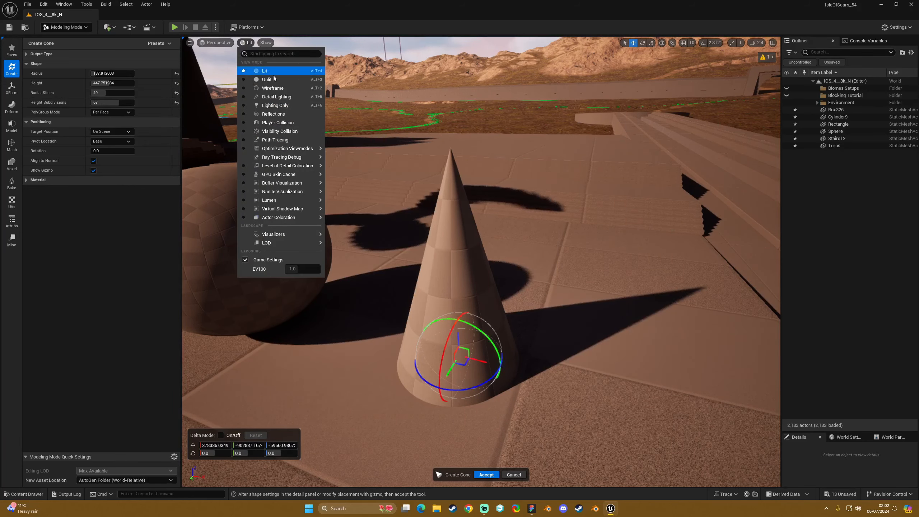
pyautogui.click(273, 87)
pyautogui.click(254, 43)
pyautogui.moveTo(118, 102); pyautogui.dragTo(91, 93)
pyautogui.click(267, 72)
pyautogui.moveTo(325, 232); pyautogui.dragTo(381, 340, button='right')
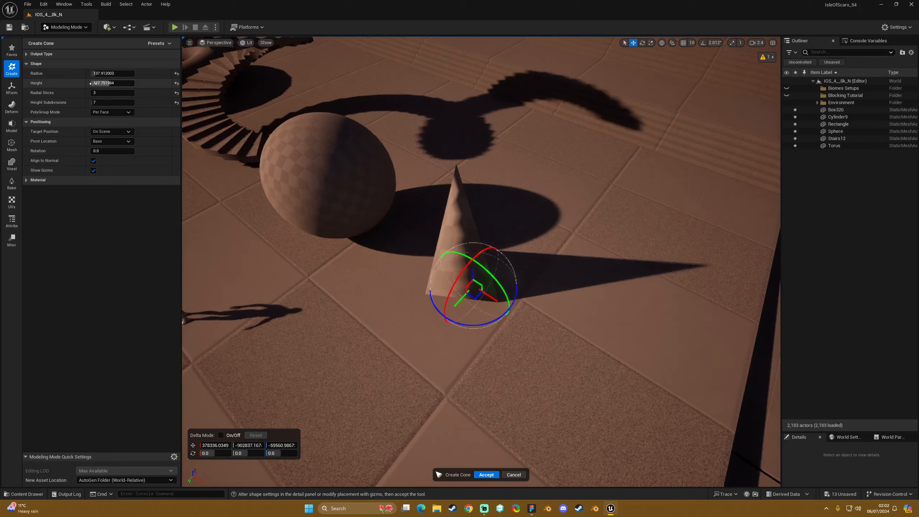
# Widen the three-sided cone to a Radius of about 545.5 and move it along the X axis away from the sphere.
pyautogui.moveTo(105, 74); pyautogui.dragTo(131, 73)
pyautogui.moveTo(326, 203); pyautogui.dragTo(213, 181, button='right')
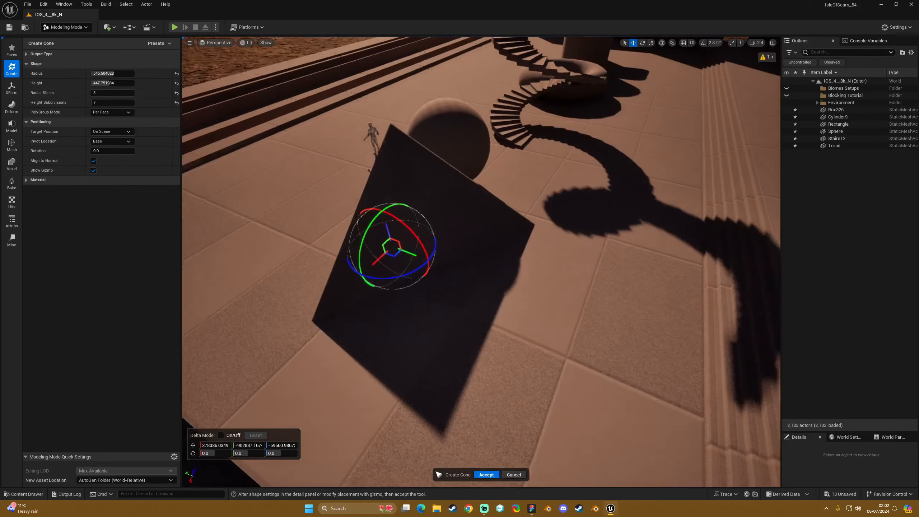
pyautogui.moveTo(407, 262); pyautogui.dragTo(396, 257, button='right')
pyautogui.moveTo(380, 263); pyautogui.dragTo(327, 302)
pyautogui.moveTo(327, 302); pyautogui.dragTo(361, 279, button='right')
# Set the cone's Height to about 795, reset its Height Subdivisions to the default, and accept the shape.
pyautogui.moveTo(105, 83); pyautogui.dragTo(125, 83)
pyautogui.moveTo(326, 214); pyautogui.dragTo(349, 275, button='right')
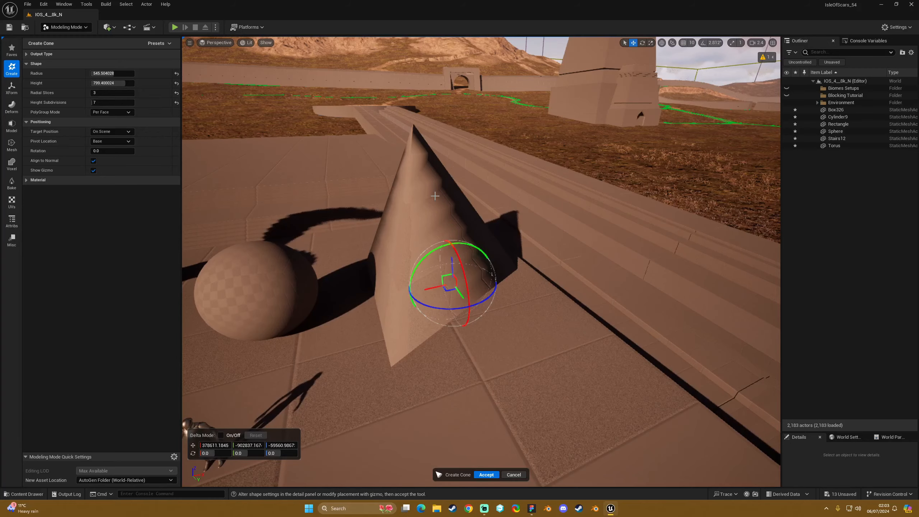
pyautogui.moveTo(435, 196); pyautogui.dragTo(496, 230, button='right')
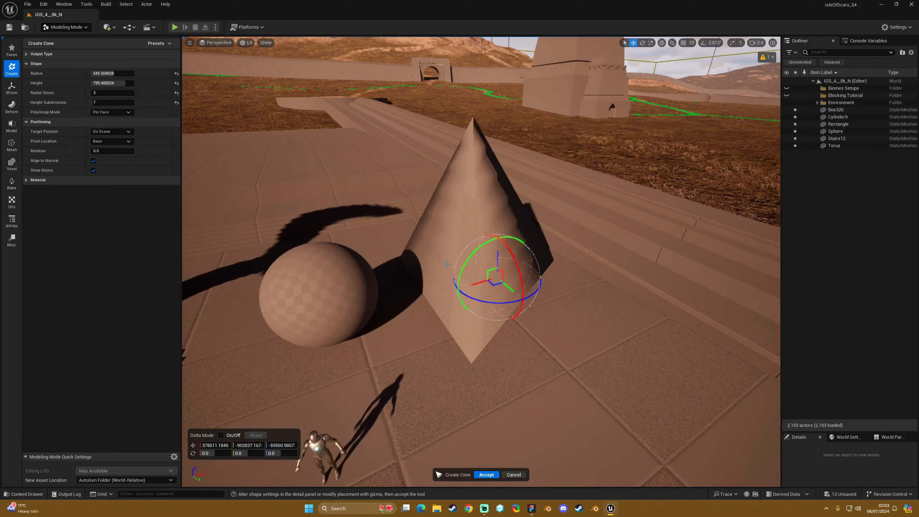
pyautogui.moveTo(501, 197); pyautogui.dragTo(470, 289, button='right')
pyautogui.click(177, 103)
pyautogui.click(486, 475)
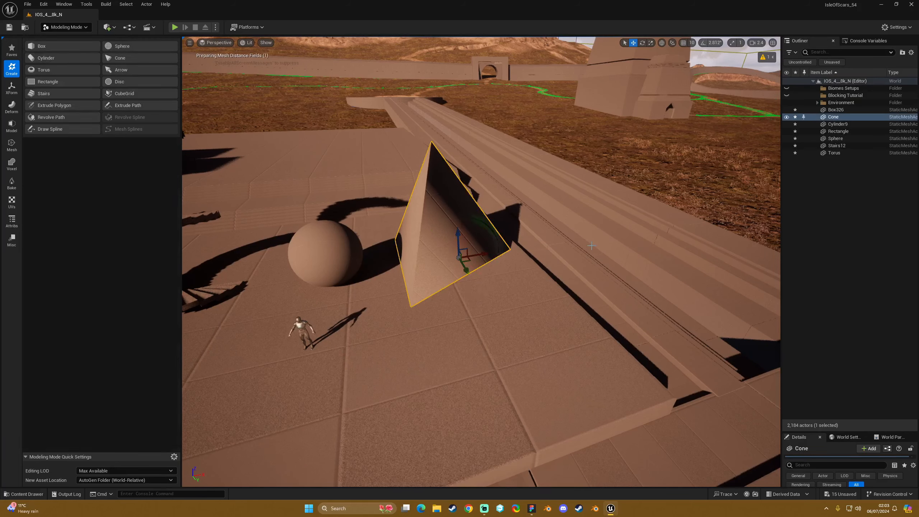
# Start the Arrow tool and reset Shaft Radius, Shaft Height and Head Radius to their defaults of 20, 200 and 60.
pyautogui.click(123, 70)
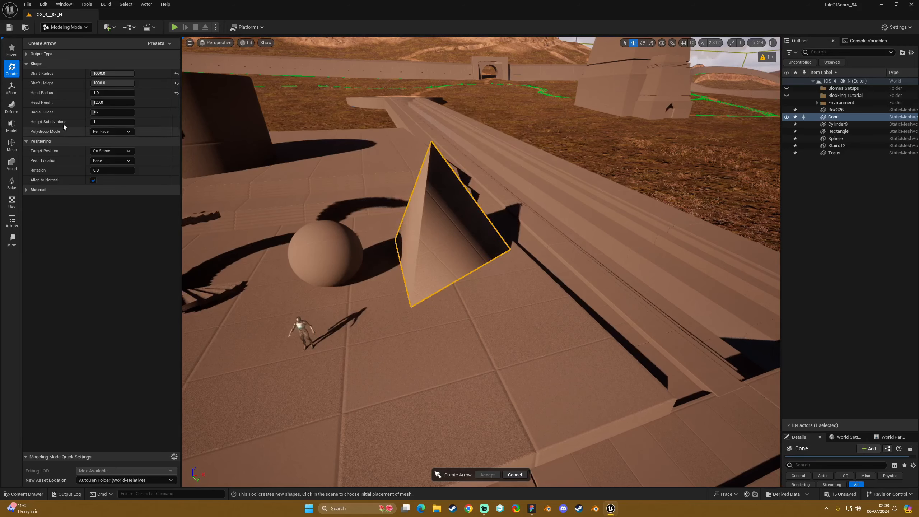
pyautogui.click(177, 73)
pyautogui.click(177, 84)
pyautogui.click(177, 93)
pyautogui.press('s')
pyautogui.moveTo(380, 289); pyautogui.dragTo(351, 291, button='right')
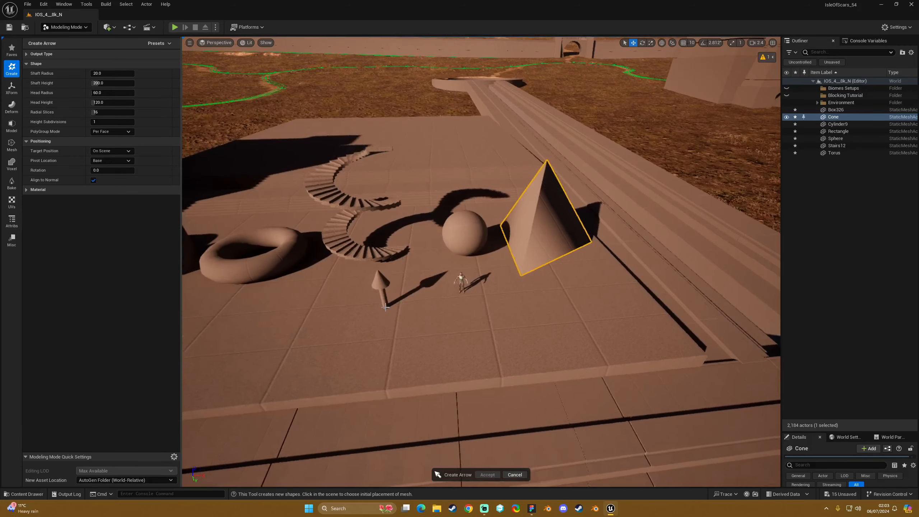
pyautogui.click(578, 291)
pyautogui.moveTo(578, 292); pyautogui.dragTo(469, 300, button='right')
pyautogui.press('w')
pyautogui.press('Escape')
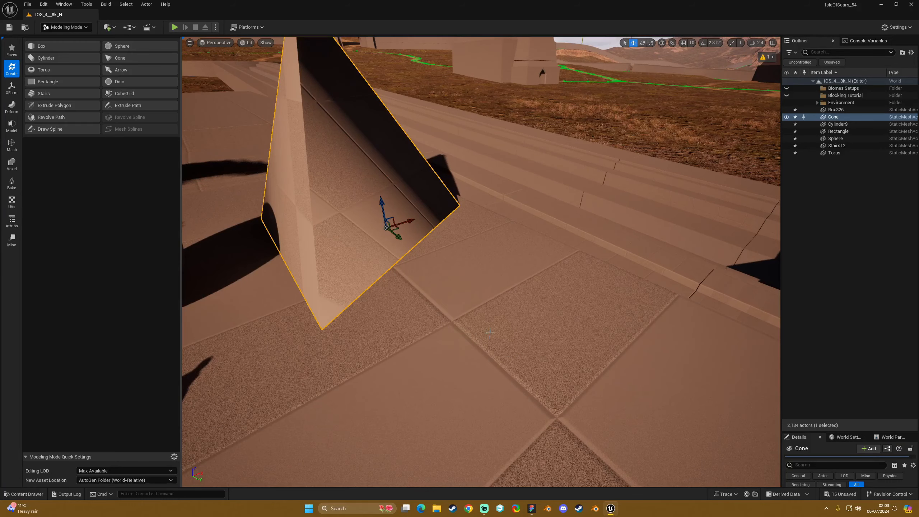
pyautogui.press('Escape')
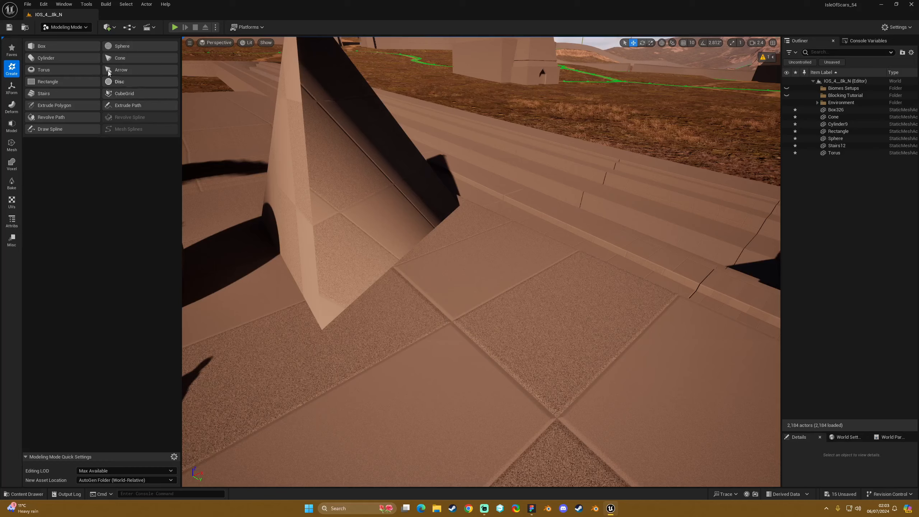
# Start the Arrow tool and place an arrow on the floor in front of the cone.
pyautogui.click(126, 72)
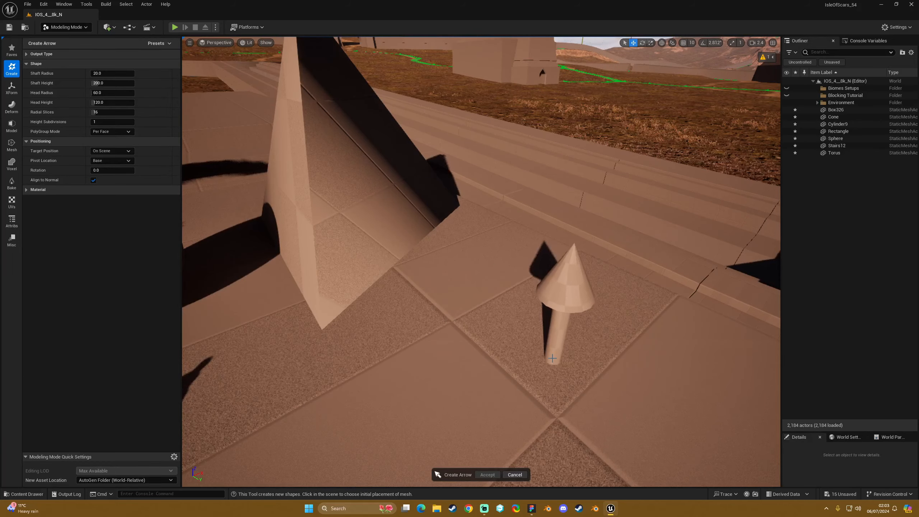
pyautogui.click(553, 359)
pyautogui.moveTo(554, 360); pyautogui.dragTo(495, 340, button='right')
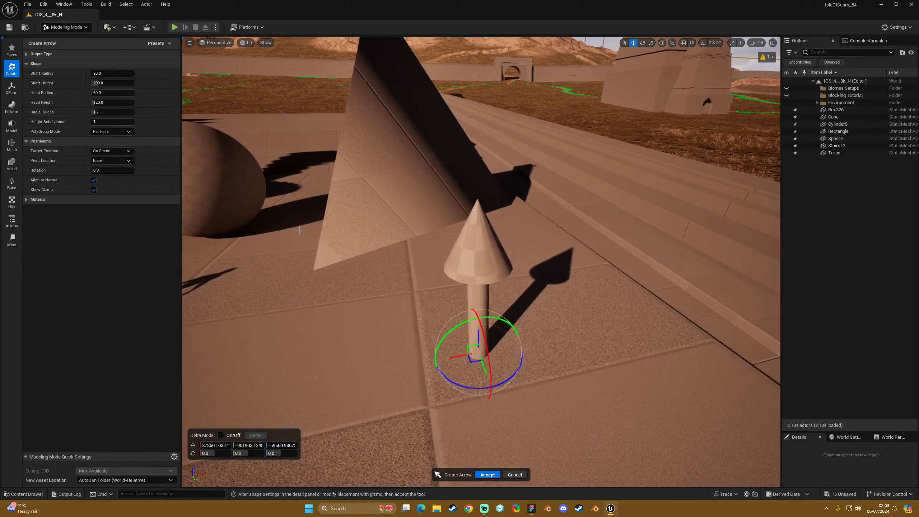
# Shape the arrow like an umbrella with Shaft Radius about 9, Shaft Height about 328, Head Radius about 132 and Head Height about 88.
pyautogui.moveTo(90, 73)
pyautogui.mouseDown()
pyautogui.moveTo(134, 82)
pyautogui.moveTo(106, 83)
pyautogui.moveTo(105, 94)
pyautogui.moveTo(121, 102)
pyautogui.moveTo(105, 102)
pyautogui.moveTo(99, 93)
pyautogui.moveTo(117, 83)
pyautogui.moveTo(95, 74)
pyautogui.mouseUp()
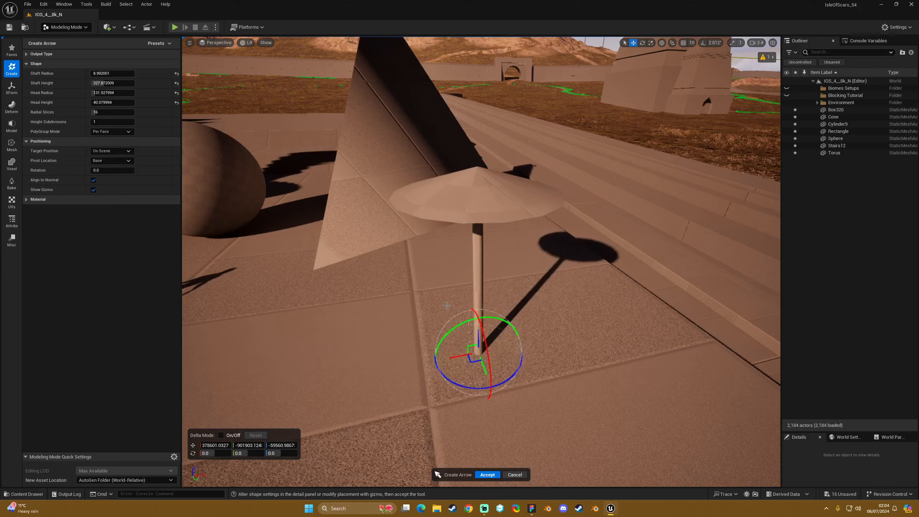
pyautogui.moveTo(449, 308); pyautogui.dragTo(485, 237, button='right')
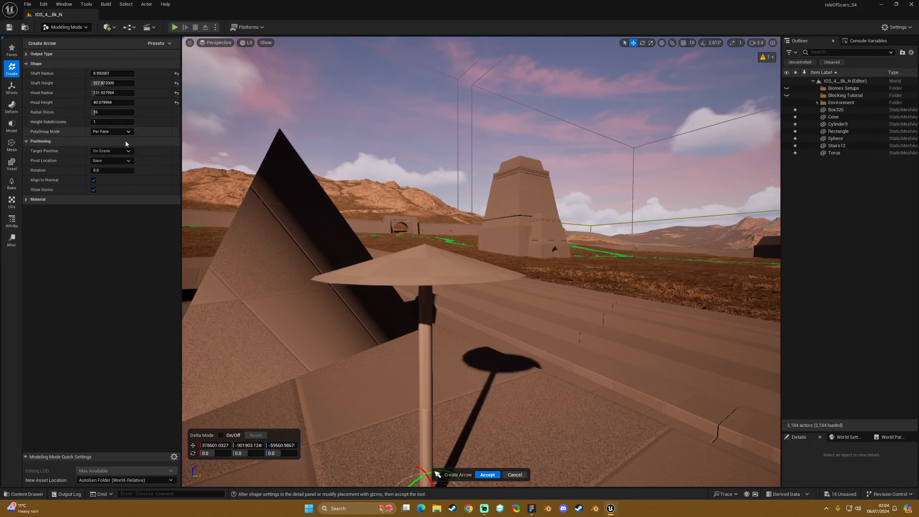
pyautogui.moveTo(107, 104); pyautogui.dragTo(125, 104)
pyautogui.press('s')
pyautogui.moveTo(430, 228); pyautogui.dragTo(435, 235, button='right')
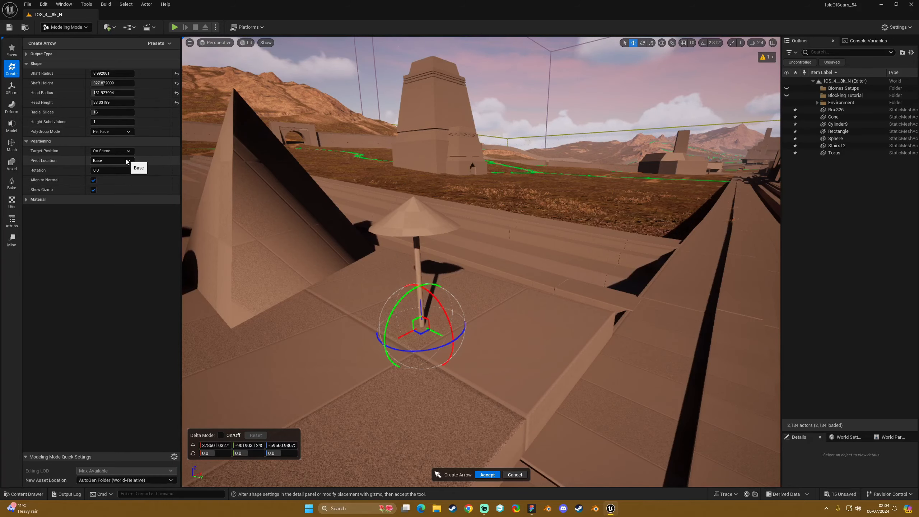
# Try raising the arrow's Radial Slices and Height Subdivisions, resetting each to its default.
pyautogui.press('d')
pyautogui.moveTo(400, 281); pyautogui.dragTo(395, 319, button='right')
pyautogui.press('w')
pyautogui.press('a')
pyautogui.press('s')
pyautogui.press('s')
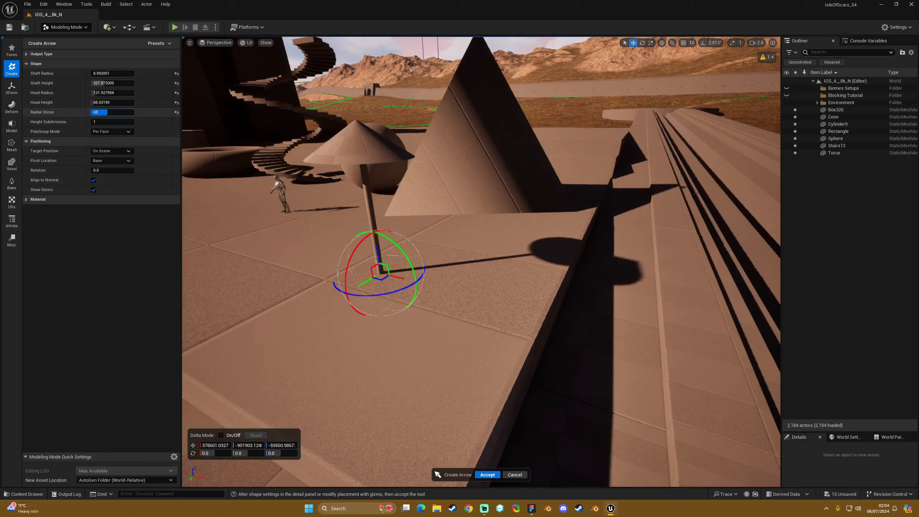
pyautogui.moveTo(104, 113); pyautogui.dragTo(97, 112)
pyautogui.click(177, 113)
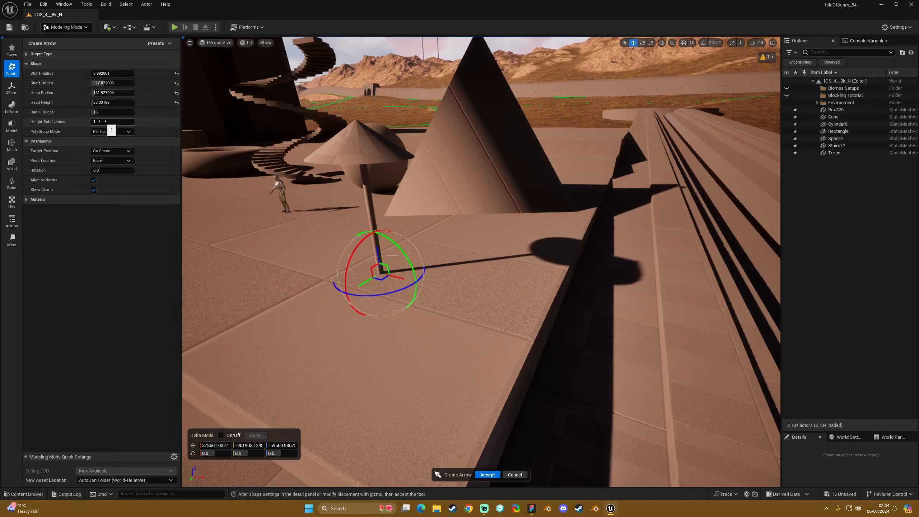
pyautogui.moveTo(103, 120); pyautogui.dragTo(106, 120)
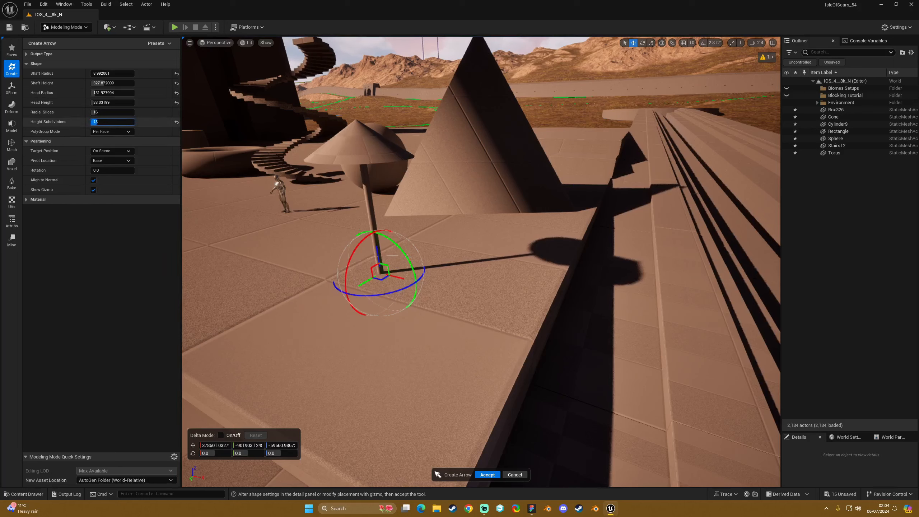
pyautogui.click(176, 123)
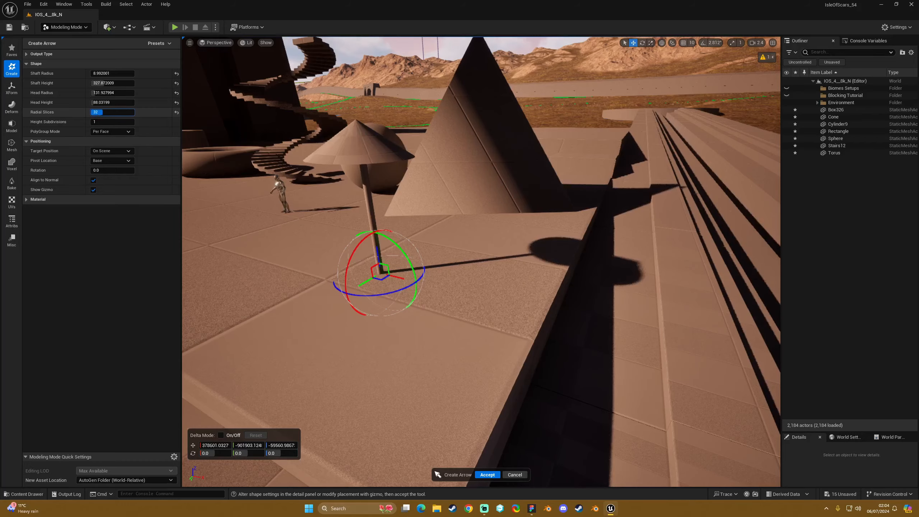
# Try the arrow with 3 and 28 Radial Slices, and reset the value to the default of 16.
pyautogui.moveTo(116, 113)
pyautogui.mouseDown()
pyautogui.moveTo(129, 112)
pyautogui.moveTo(116, 112)
pyautogui.mouseUp()
pyautogui.moveTo(362, 224); pyautogui.dragTo(497, 173, button='right')
pyautogui.press('a')
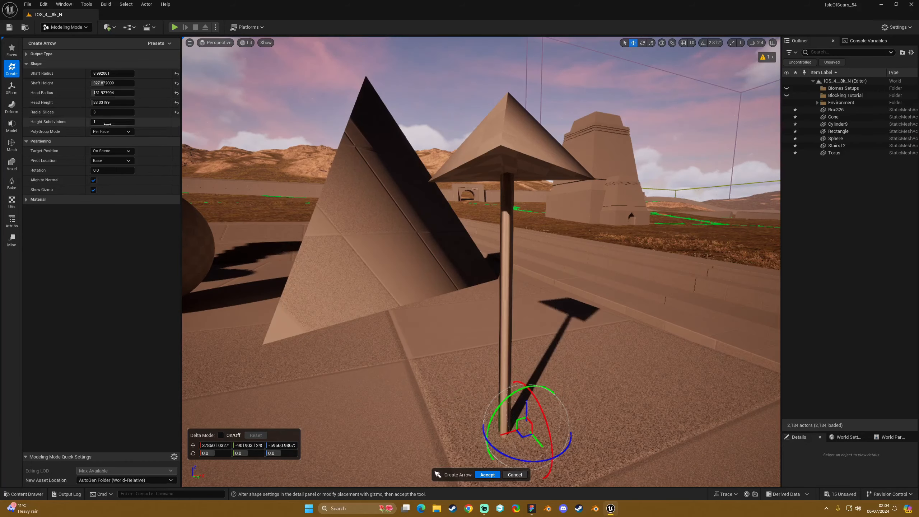
pyautogui.moveTo(98, 113); pyautogui.dragTo(104, 112)
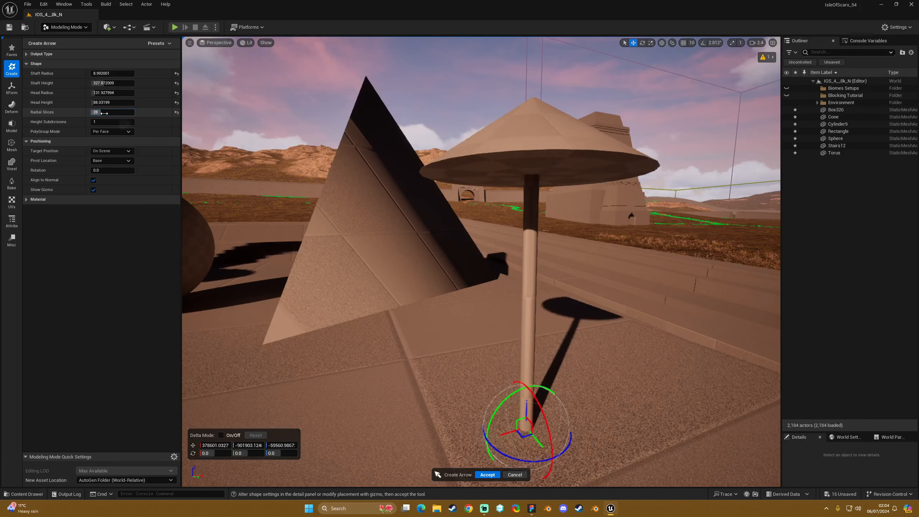
pyautogui.click(176, 112)
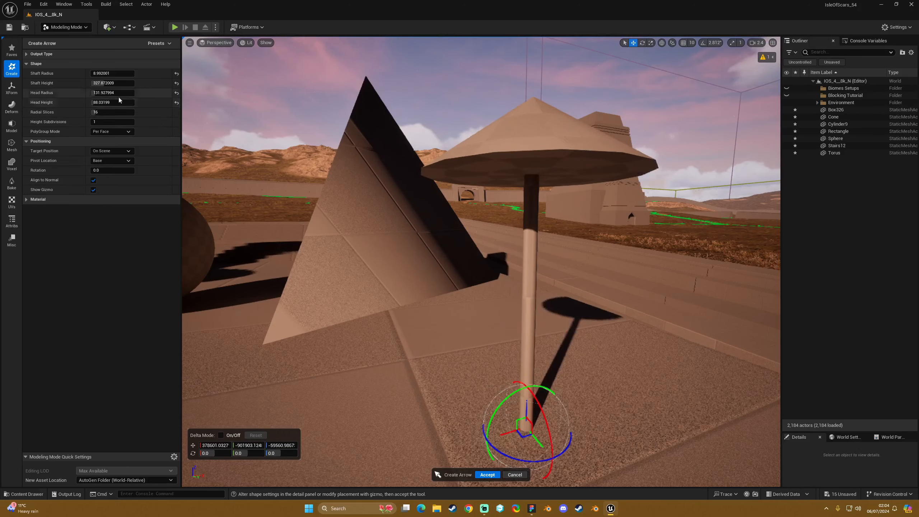
# Flatten the arrow's head to a Head Height of about 40, widen its Head Radius to about 244, and accept it.
pyautogui.moveTo(106, 102); pyautogui.dragTo(103, 102)
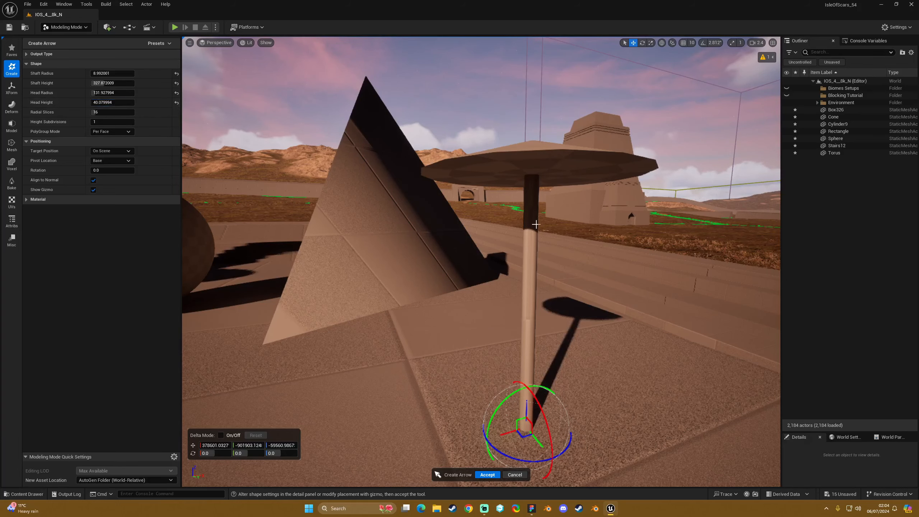
pyautogui.moveTo(537, 225); pyautogui.dragTo(522, 218, button='right')
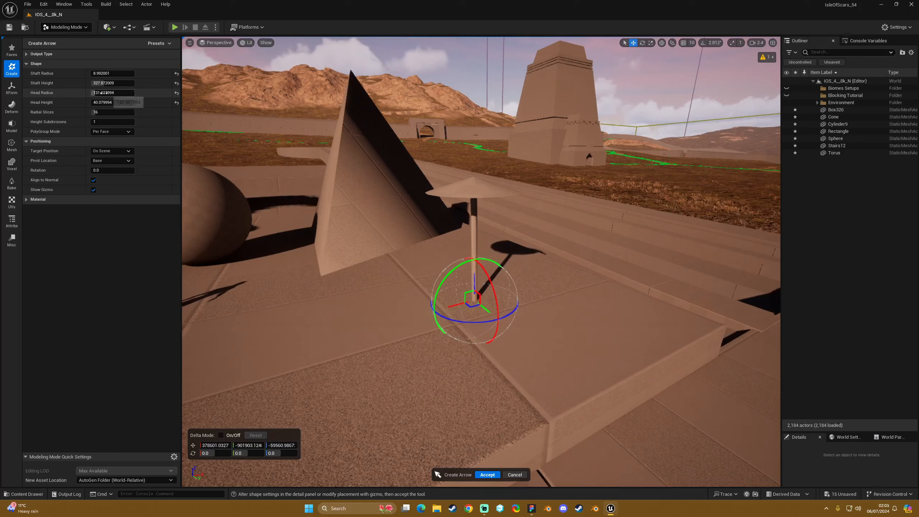
pyautogui.moveTo(103, 93); pyautogui.dragTo(125, 93)
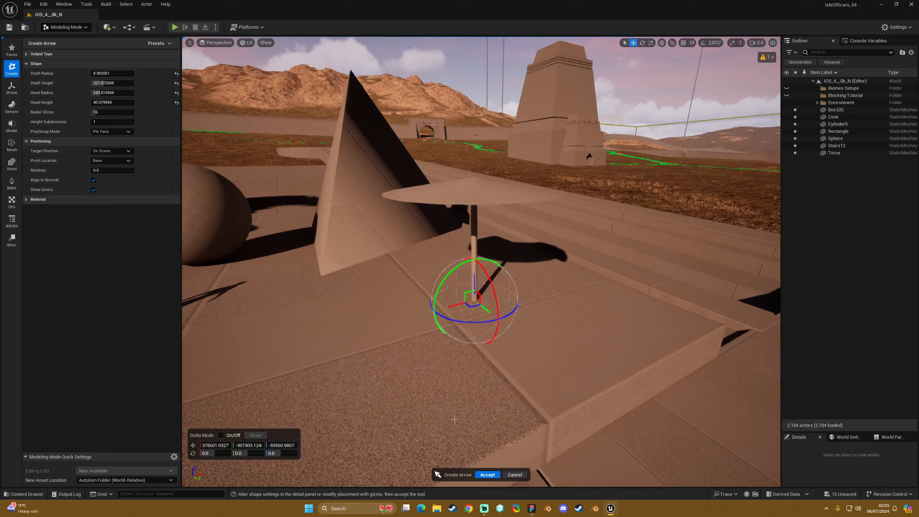
pyautogui.click(486, 474)
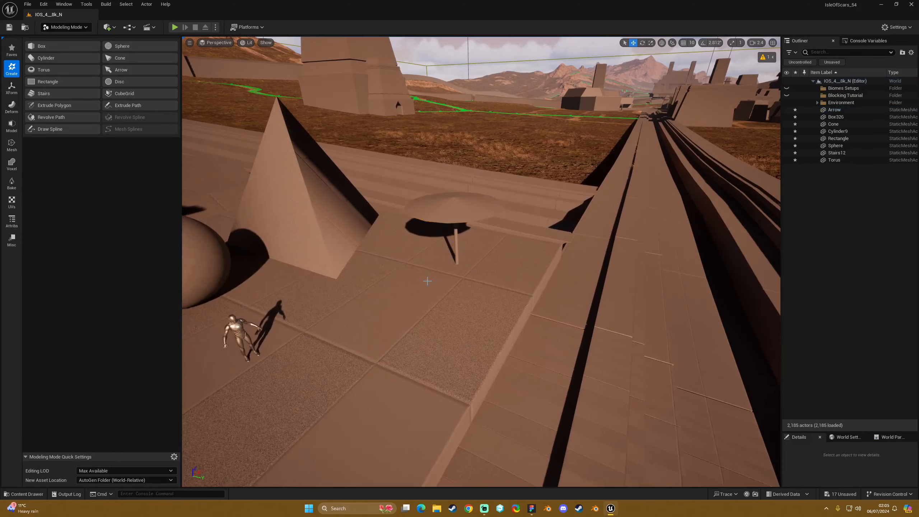
# Start the Disc tool and place a disc on top of the cylinder.
pyautogui.press('w')
pyautogui.moveTo(438, 275)
pyautogui.mouseDown(button='right')
pyautogui.moveTo(442, 263)
pyautogui.moveTo(438, 275)
pyautogui.mouseUp(button='right')
pyautogui.press('s')
pyautogui.click(115, 82)
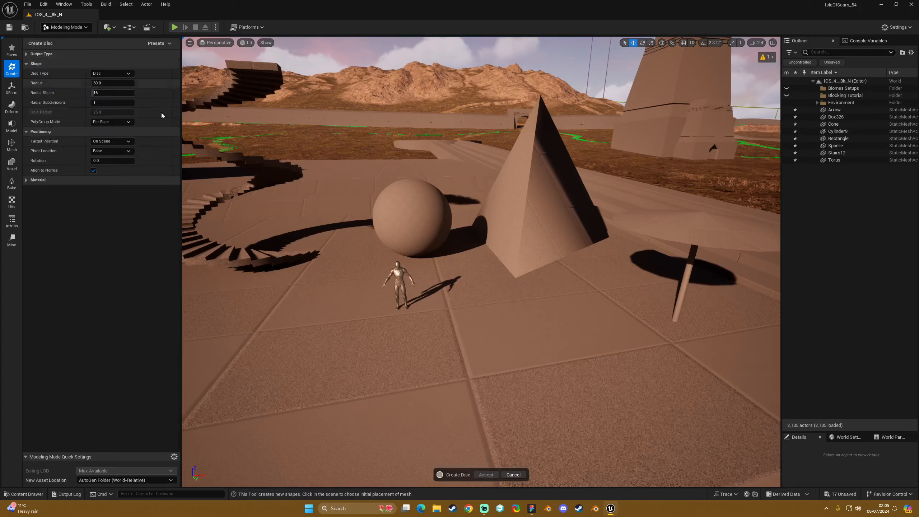
pyautogui.press('w')
pyautogui.moveTo(363, 288); pyautogui.dragTo(342, 309, button='right')
pyautogui.press('s')
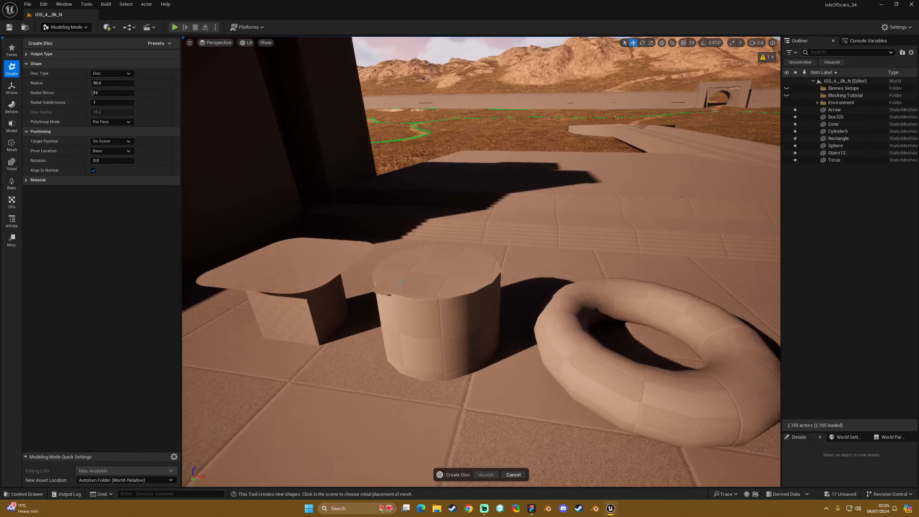
pyautogui.click(435, 269)
pyautogui.press('w')
pyautogui.moveTo(435, 269); pyautogui.dragTo(424, 270, button='right')
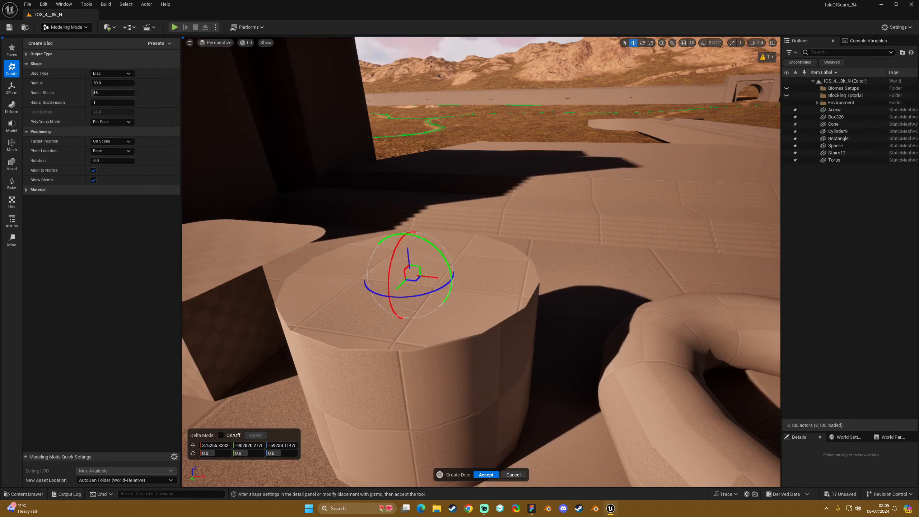
pyautogui.moveTo(347, 243); pyautogui.dragTo(330, 247, button='right')
pyautogui.press('s')
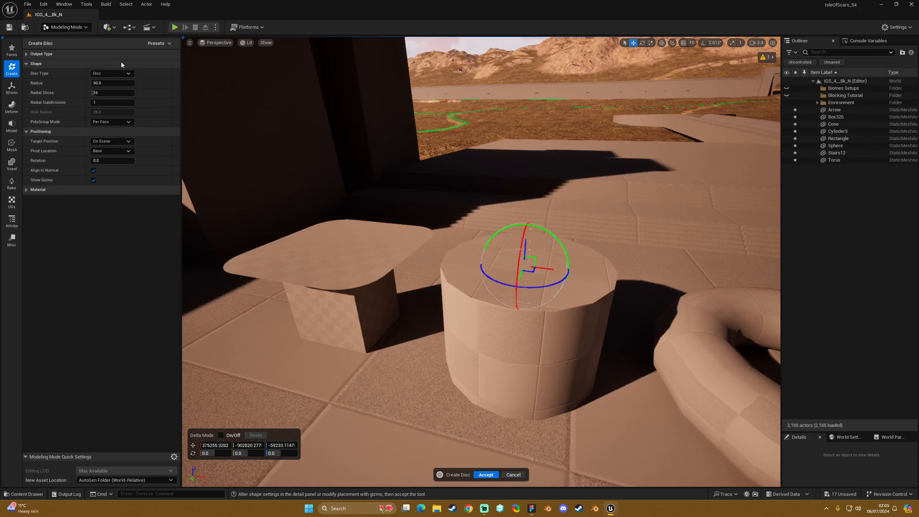
# Set the disc's Radius to about 290 and Radial Slices to 25, trying 71 Radial Subdivisions before resetting them.
pyautogui.moveTo(112, 82)
pyautogui.mouseDown()
pyautogui.moveTo(137, 83)
pyautogui.moveTo(103, 83)
pyautogui.moveTo(106, 92)
pyautogui.moveTo(94, 93)
pyautogui.moveTo(104, 93)
pyautogui.mouseUp()
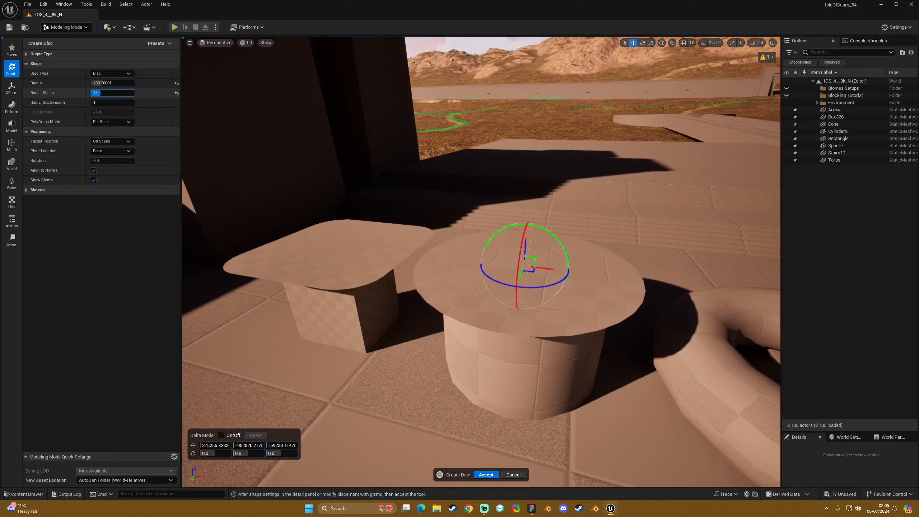
pyautogui.click(177, 94)
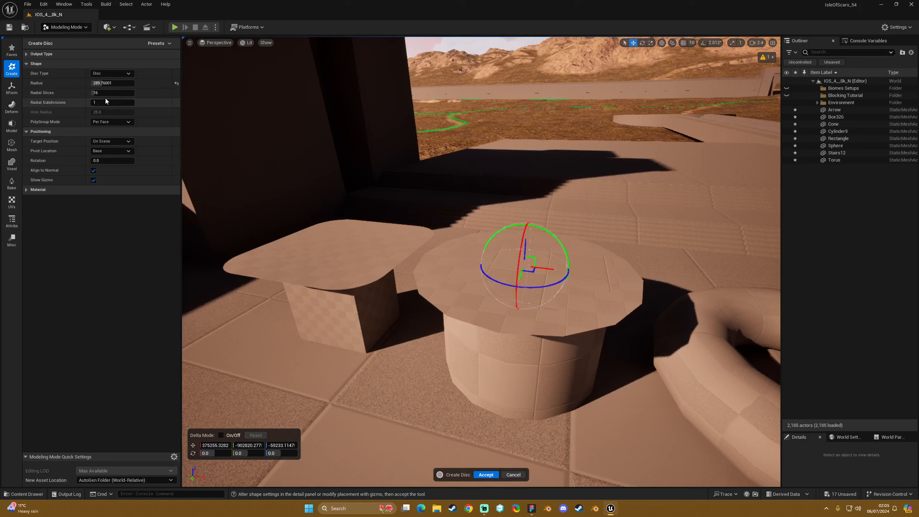
pyautogui.moveTo(105, 93); pyautogui.dragTo(121, 102)
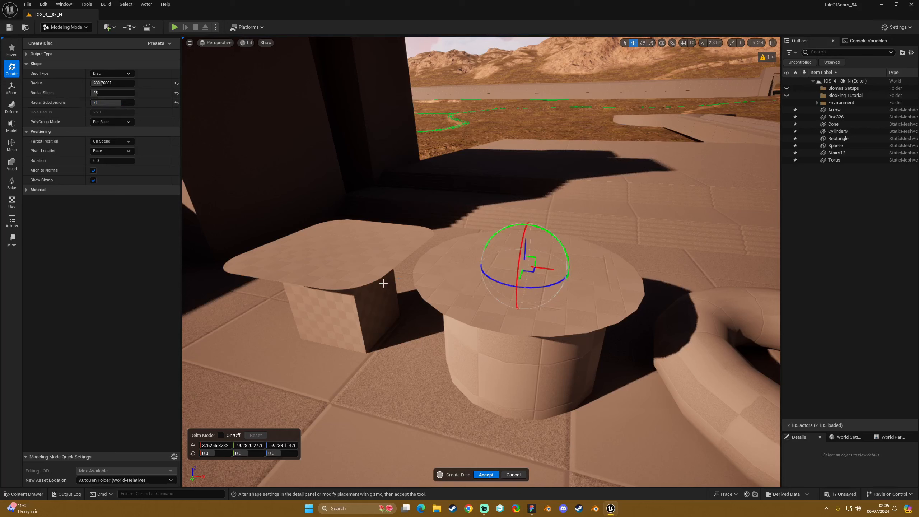
pyautogui.click(176, 102)
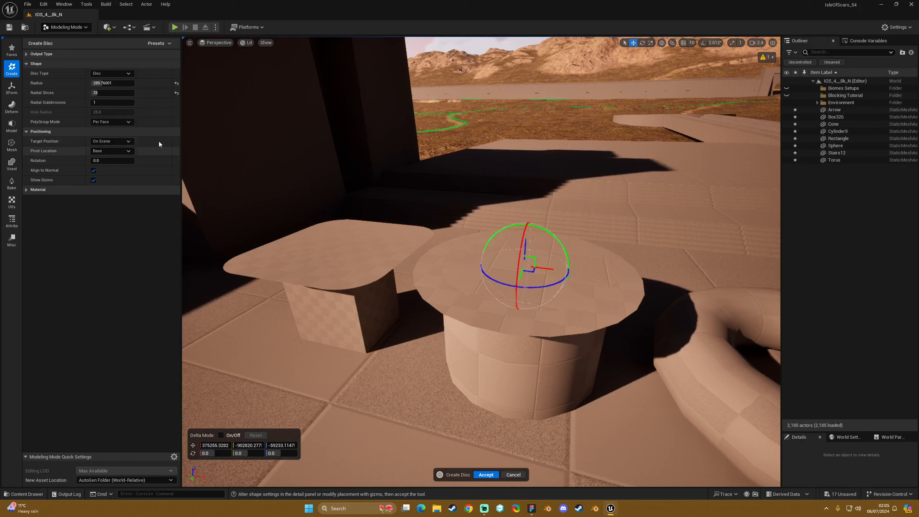
# Try more Radial Subdivisions on the disc in Wireframe view, reset the value to 1, and return to Lit view.
pyautogui.click(249, 43)
pyautogui.click(277, 84)
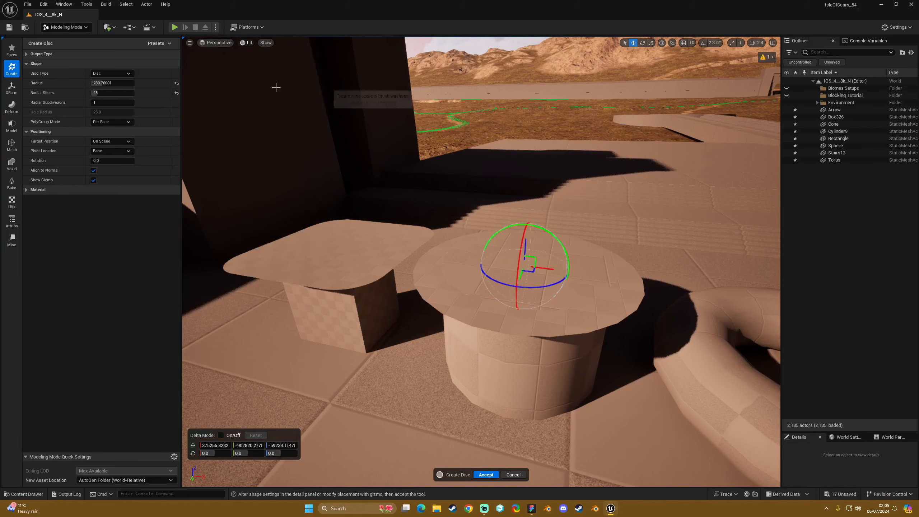
pyautogui.moveTo(101, 103)
pyautogui.mouseDown()
pyautogui.moveTo(109, 103)
pyautogui.moveTo(96, 103)
pyautogui.mouseUp()
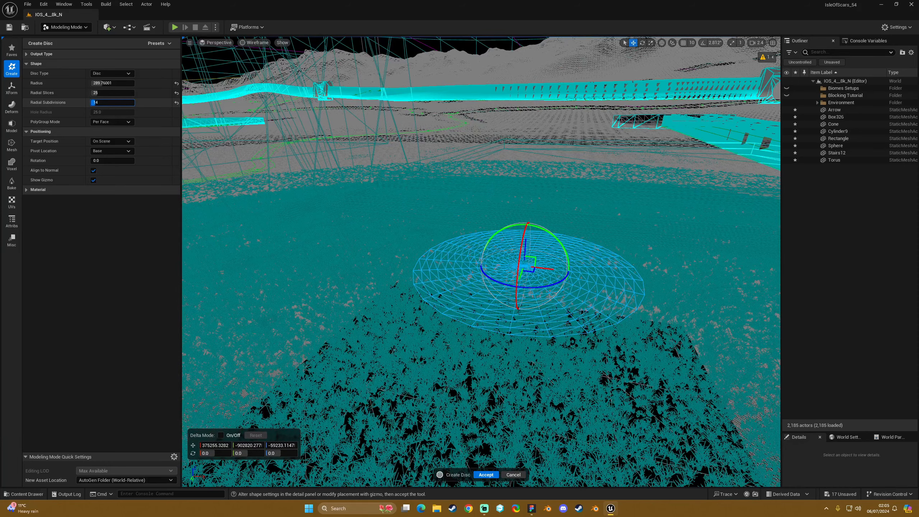
pyautogui.click(176, 103)
pyautogui.click(255, 42)
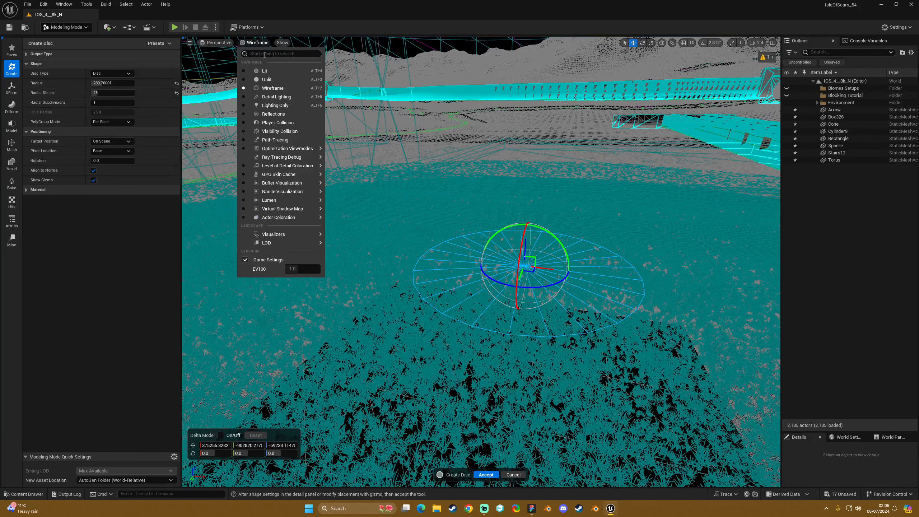
pyautogui.click(261, 72)
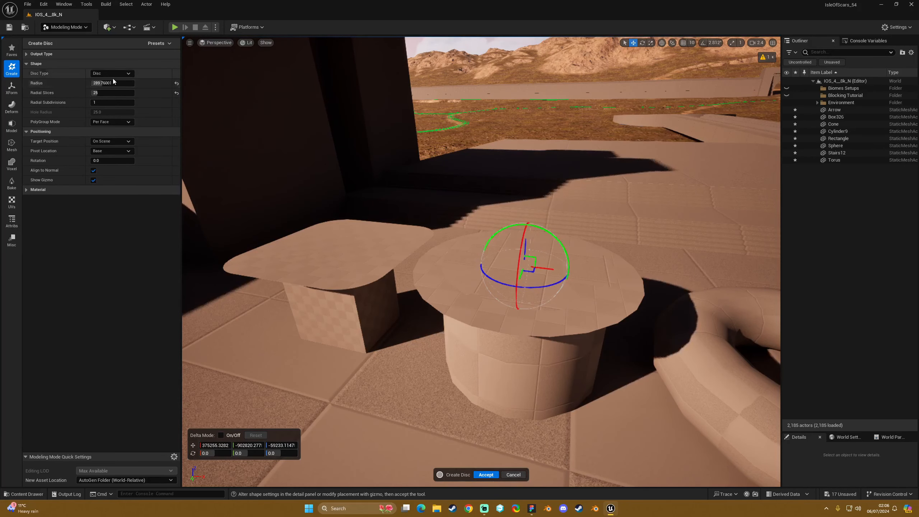
# Collapse the Positioning options and change the Disc Type to Punctured Disc, comparing it with the plain Disc.
pyautogui.click(28, 132)
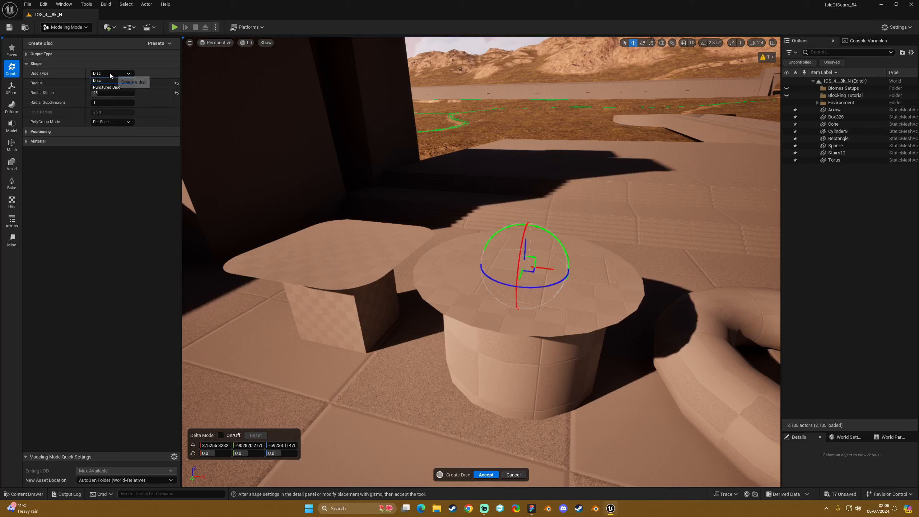
pyautogui.click(109, 73)
pyautogui.click(100, 88)
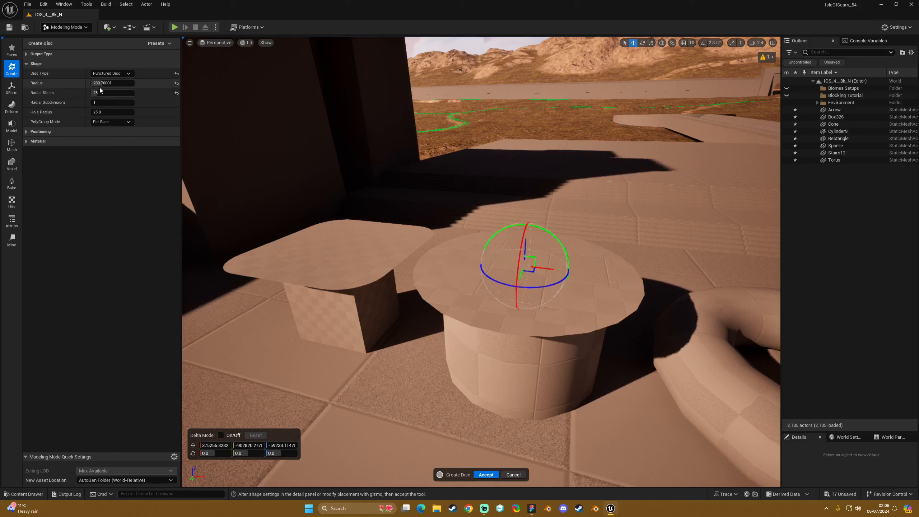
pyautogui.click(102, 75)
pyautogui.click(110, 79)
pyautogui.click(115, 72)
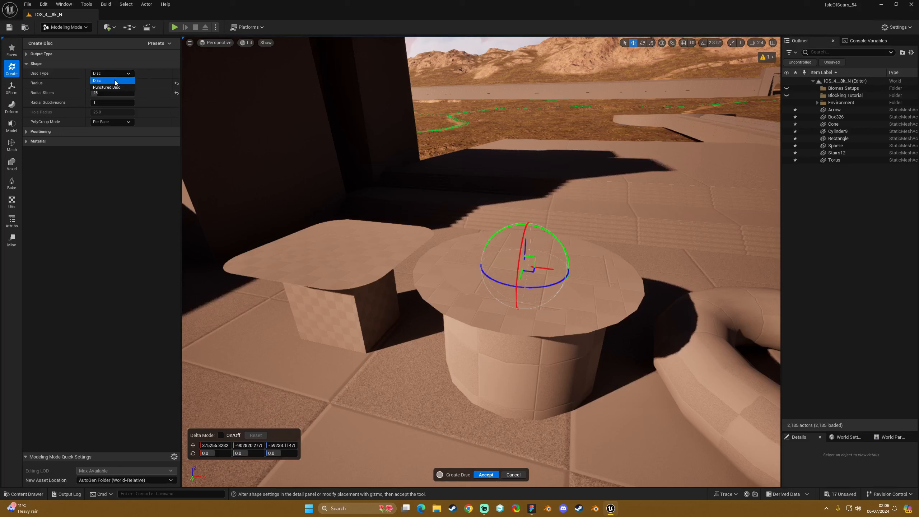
pyautogui.click(109, 88)
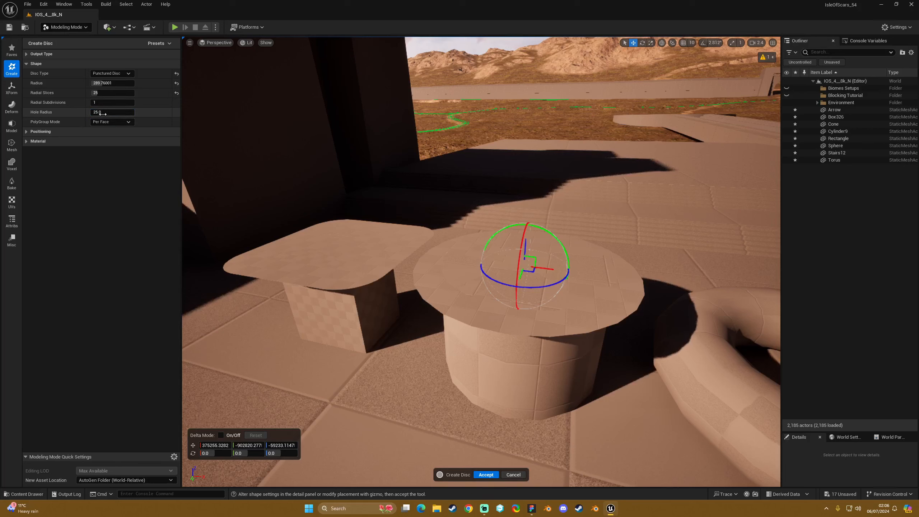
# Raise the punctured disc above the cylinder, set its Hole Radius to about 121, and accept it.
pyautogui.moveTo(100, 113); pyautogui.dragTo(131, 113)
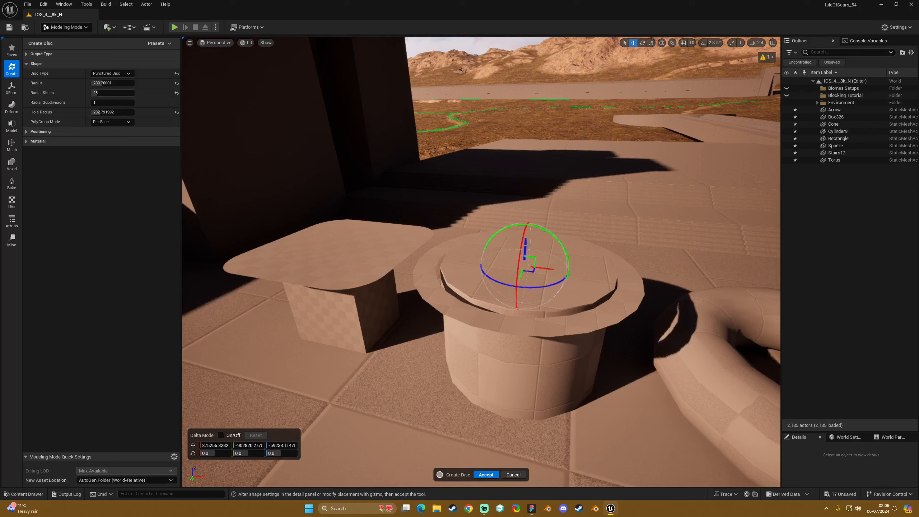
pyautogui.moveTo(526, 245); pyautogui.dragTo(530, 199)
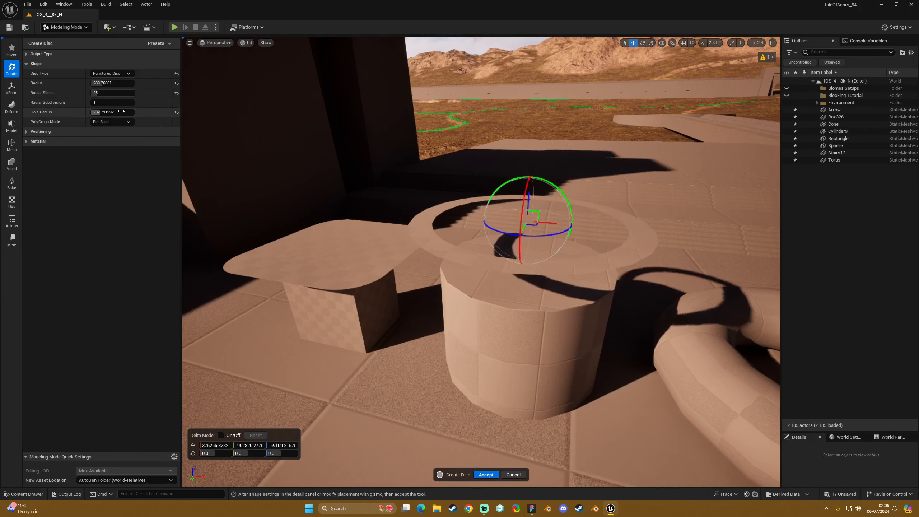
pyautogui.moveTo(121, 112); pyautogui.dragTo(101, 112)
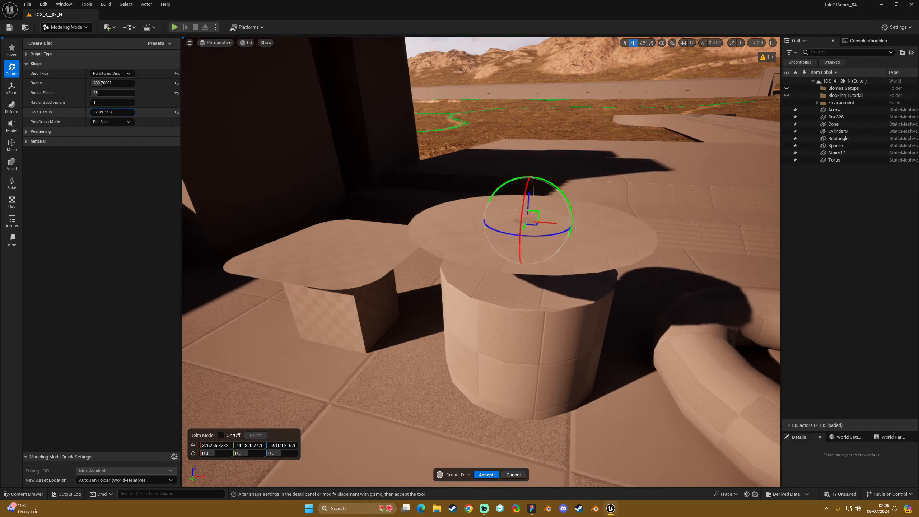
pyautogui.click(119, 113)
pyautogui.press('Return')
pyautogui.moveTo(101, 112); pyautogui.dragTo(135, 112)
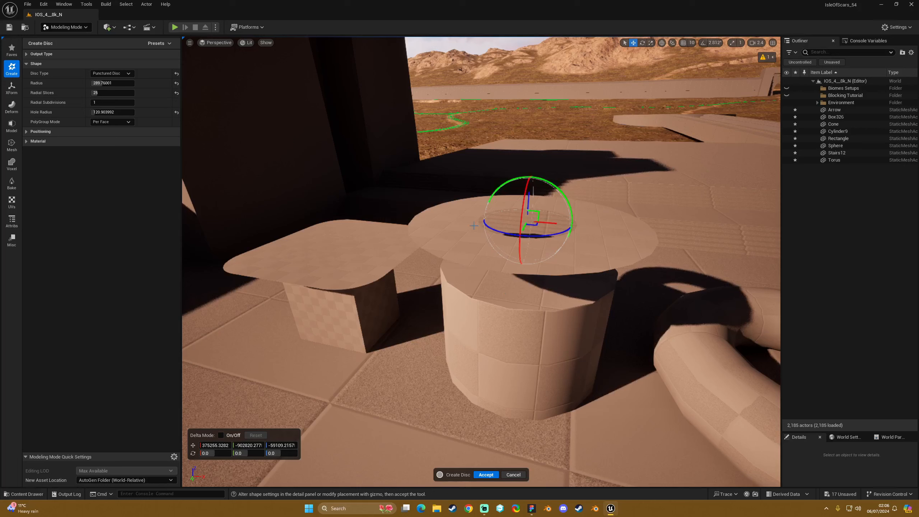
pyautogui.click(485, 475)
# Move the punctured disc away from the cylinder and onto the torus, and deselect it.
pyautogui.moveTo(556, 223); pyautogui.dragTo(750, 238)
pyautogui.moveTo(750, 238); pyautogui.dragTo(774, 242, button='right')
pyautogui.press('d')
pyautogui.moveTo(451, 251); pyautogui.dragTo(470, 275, button='right')
pyautogui.press('s')
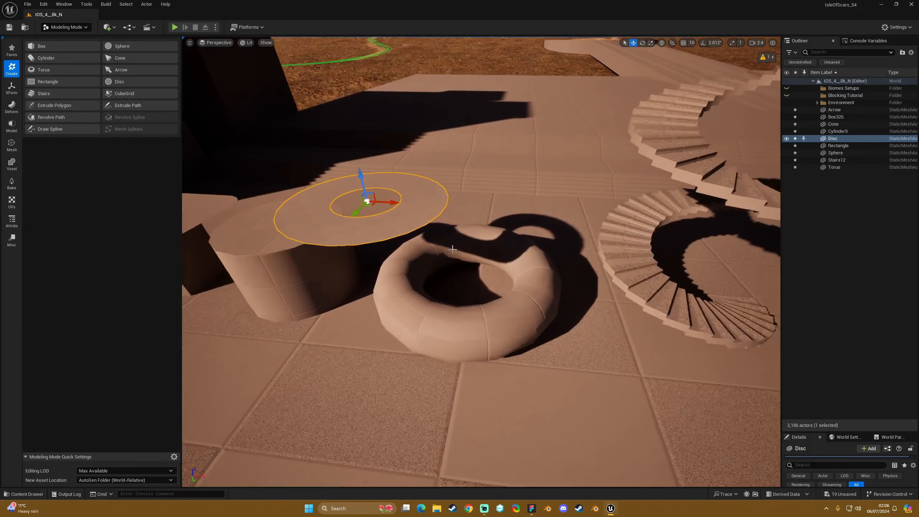
pyautogui.moveTo(366, 205); pyautogui.dragTo(466, 251)
pyautogui.press('Escape')
# Select the box and the rectangle on top of it, and move both farther from the cylinder along the X axis.
pyautogui.press('w')
pyautogui.moveTo(505, 275); pyautogui.dragTo(454, 252, button='right')
pyautogui.press('s')
pyautogui.press('s')
pyautogui.press('d')
pyautogui.press('s')
pyautogui.moveTo(261, 177); pyautogui.dragTo(279, 208, button='right')
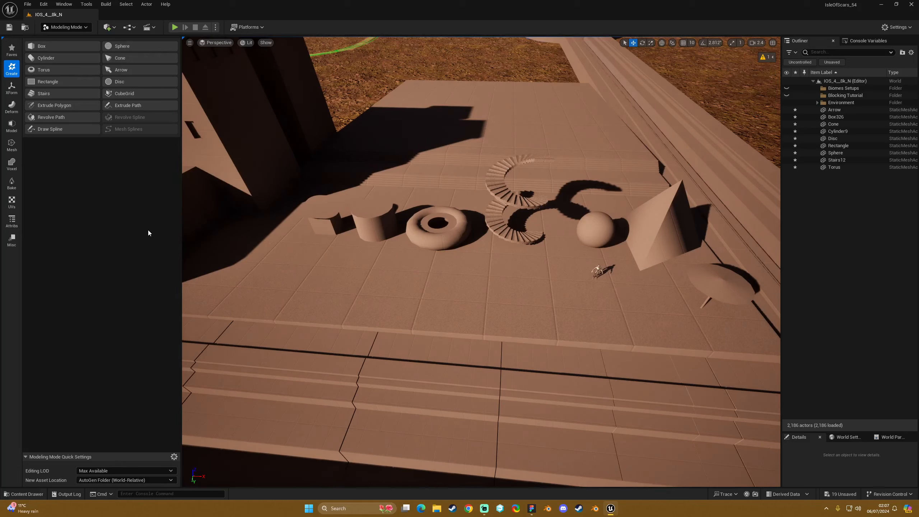
pyautogui.click(329, 225)
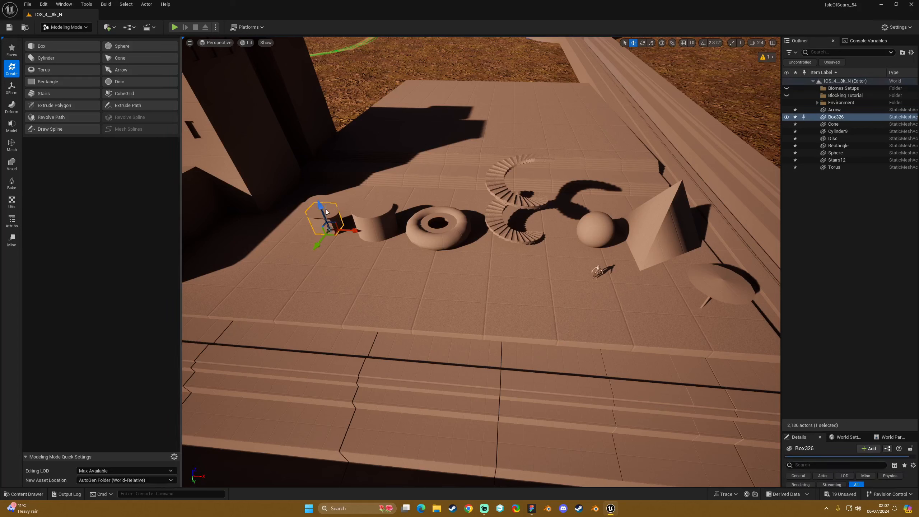
pyautogui.keyDown('shift'); pyautogui.click(321, 204); pyautogui.keyUp('shift')
pyautogui.moveTo(341, 206); pyautogui.dragTo(314, 206)
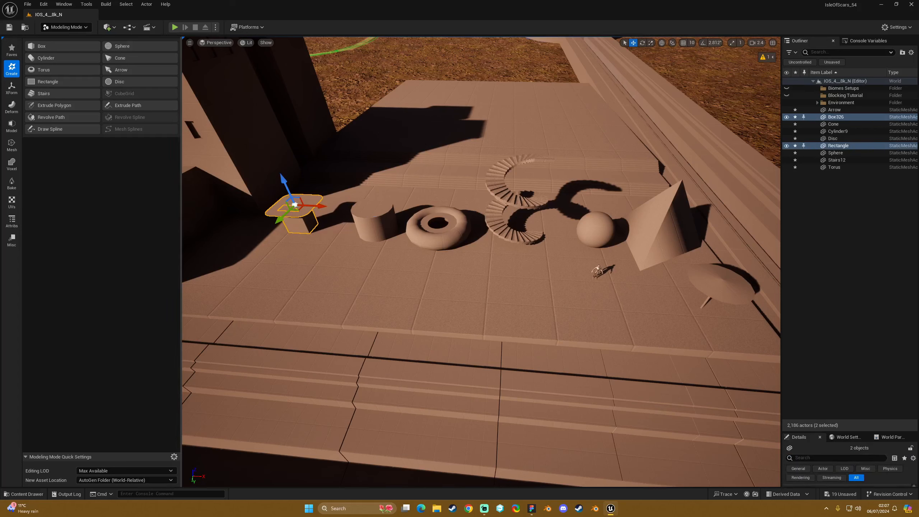
# Shift the cylinder along X toward the box, and move the torus and disc together toward the cylinder.
pyautogui.click(372, 225)
pyautogui.moveTo(399, 230); pyautogui.dragTo(383, 230)
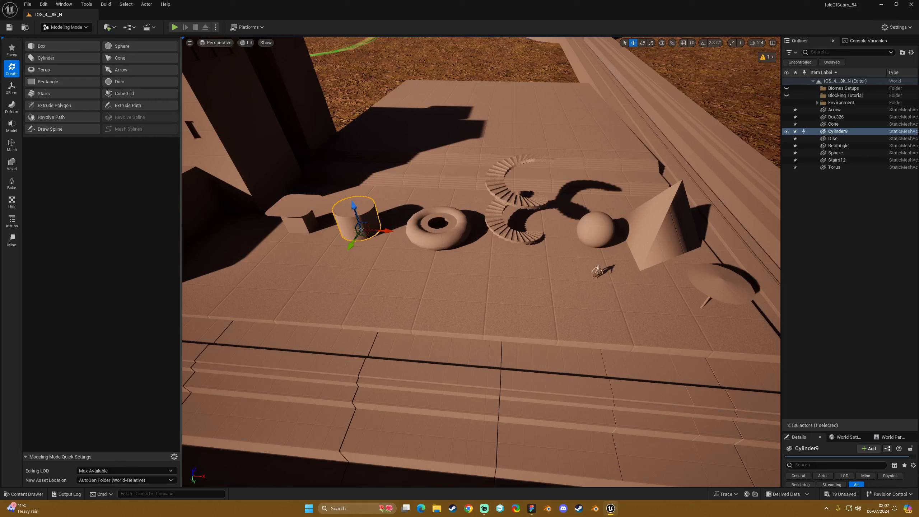
pyautogui.click(419, 226)
pyautogui.keyDown('shift'); pyautogui.click(437, 223); pyautogui.keyUp('shift')
pyautogui.moveTo(461, 222); pyautogui.dragTo(449, 222)
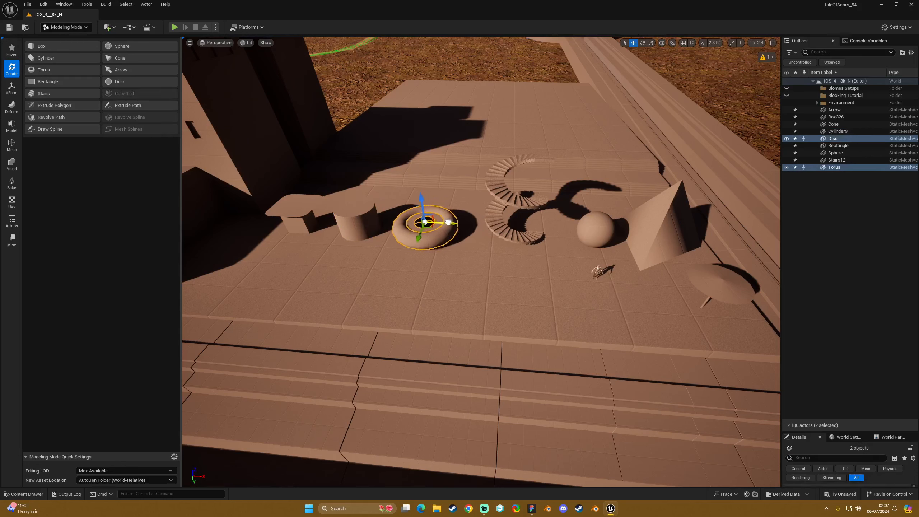
# Move the spiral stairs along X toward the torus, and the sphere closer to the stairs.
pyautogui.click(516, 225)
pyautogui.moveTo(537, 232); pyautogui.dragTo(526, 232)
pyautogui.click(598, 234)
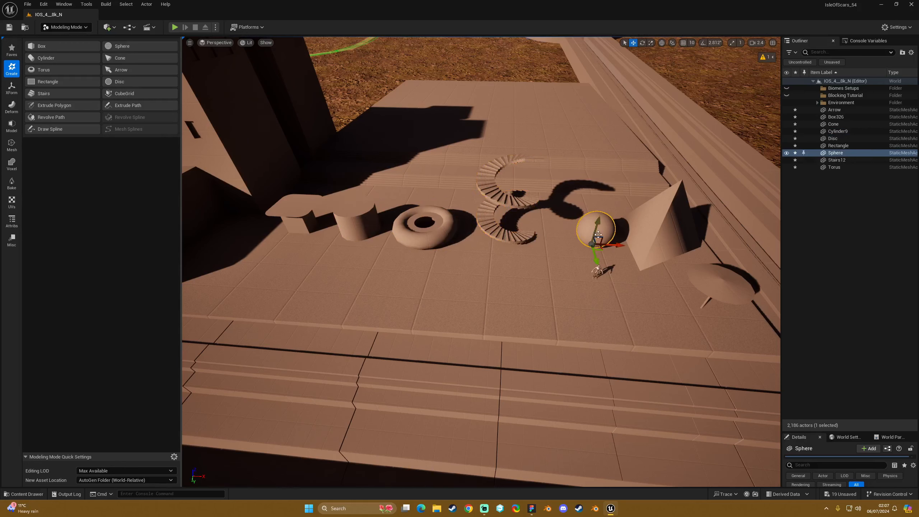
pyautogui.moveTo(622, 247); pyautogui.dragTo(600, 247)
pyautogui.click(660, 237)
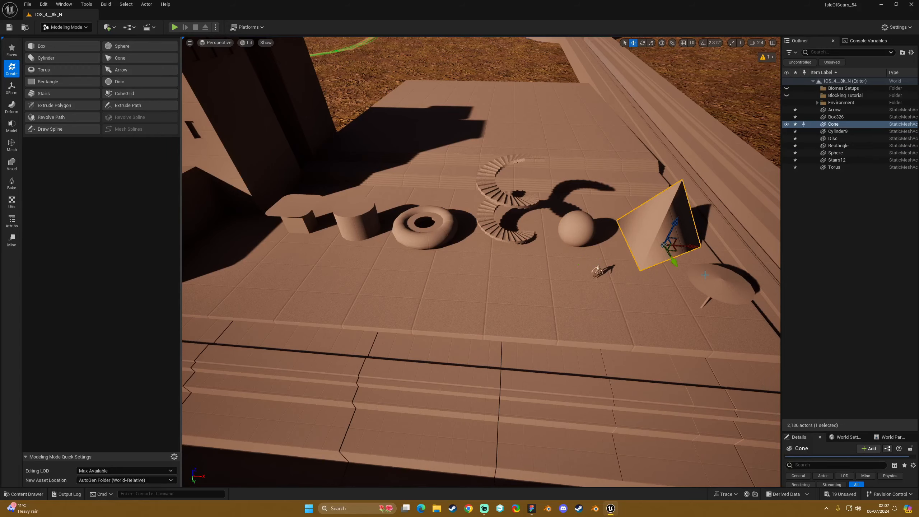
pyautogui.click(721, 296)
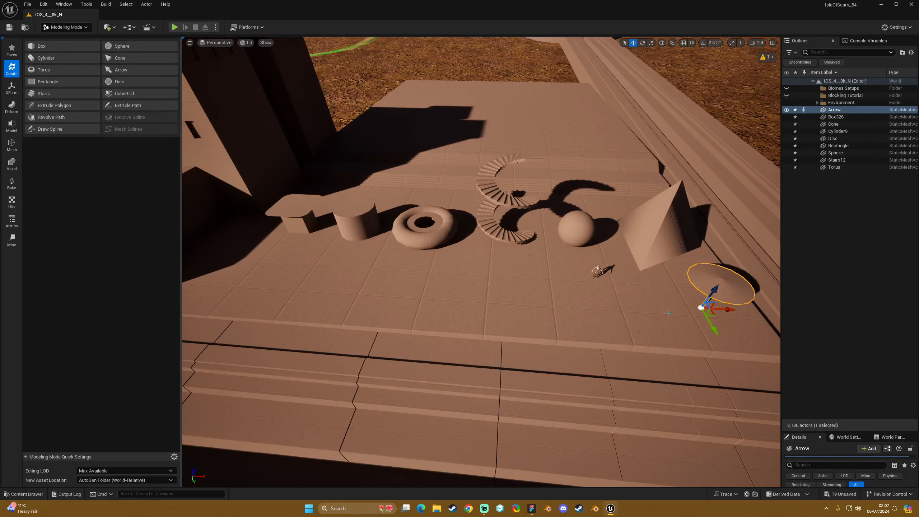
pyautogui.press('d')
pyautogui.moveTo(668, 313); pyautogui.dragTo(584, 284, button='right')
pyautogui.press('s')
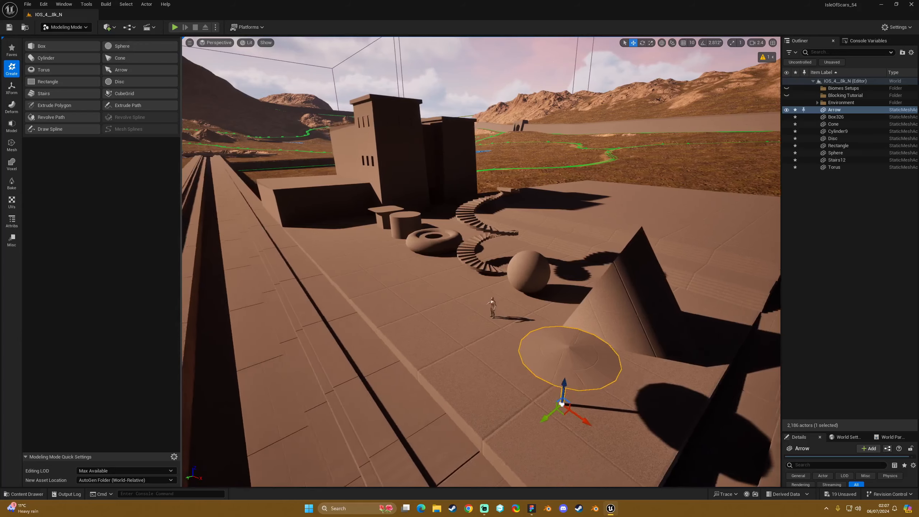
pyautogui.press('a')
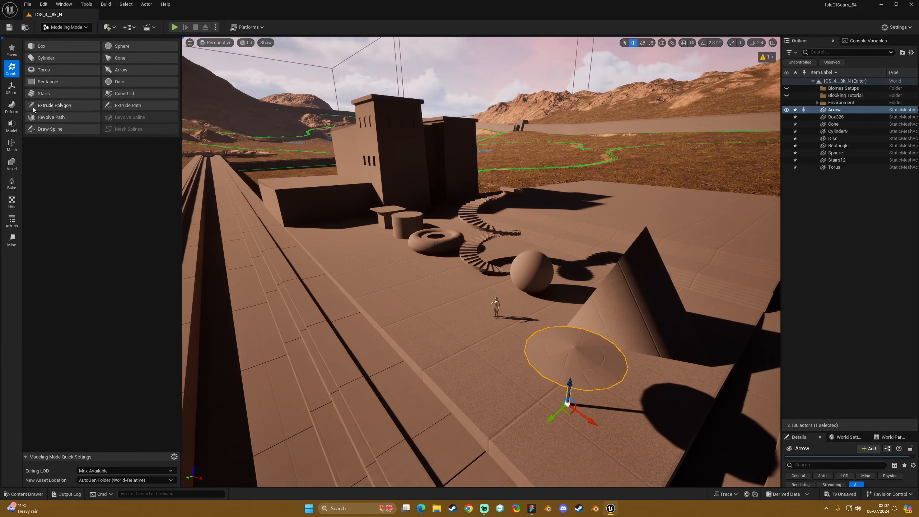